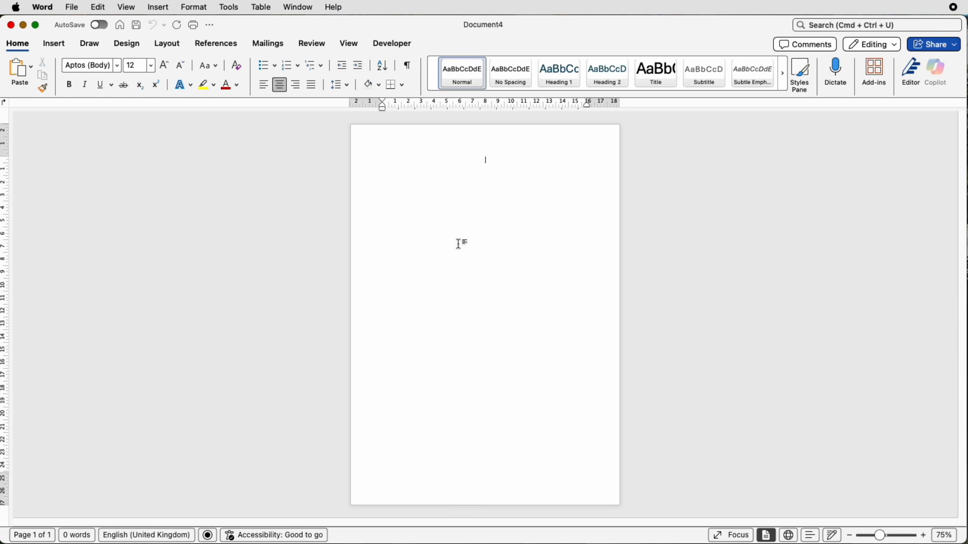
Insert a flowchart parallelogram about 5.03 cm wide and 0.61 cm high near the top of the page
click(56, 46)
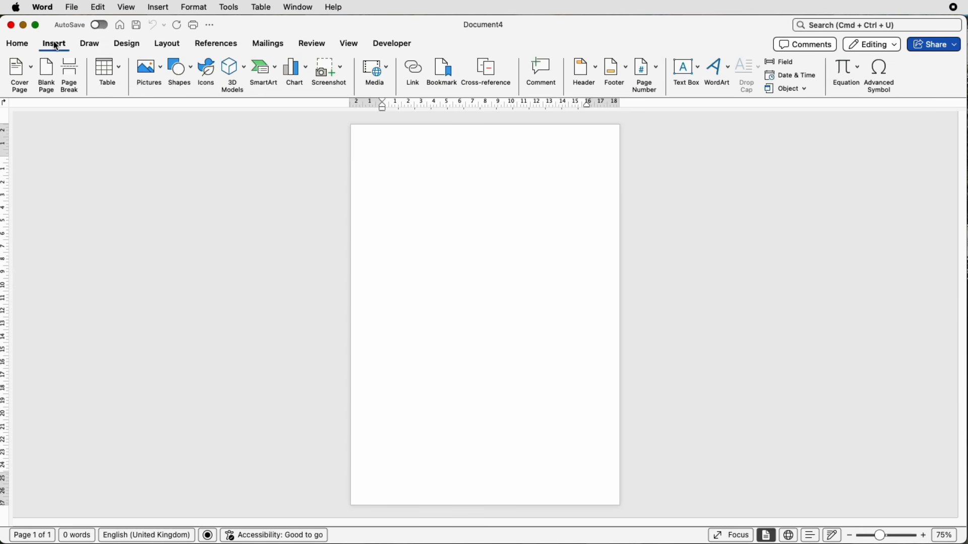
click(190, 74)
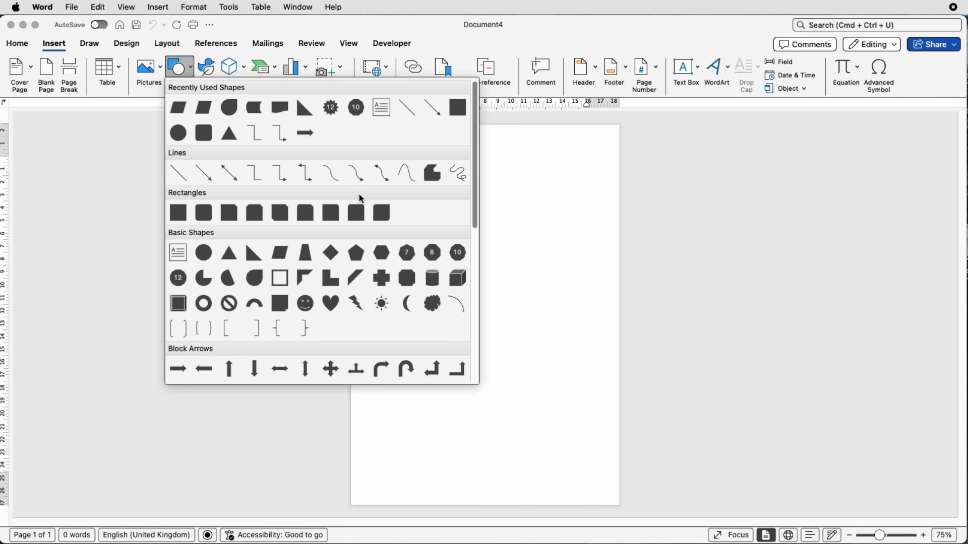
drag(473, 219, 476, 365)
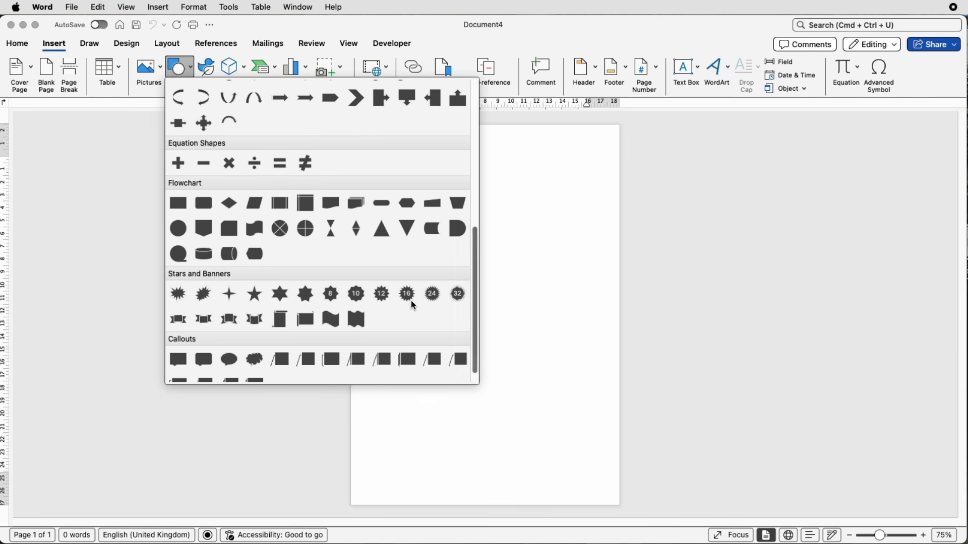
click(256, 206)
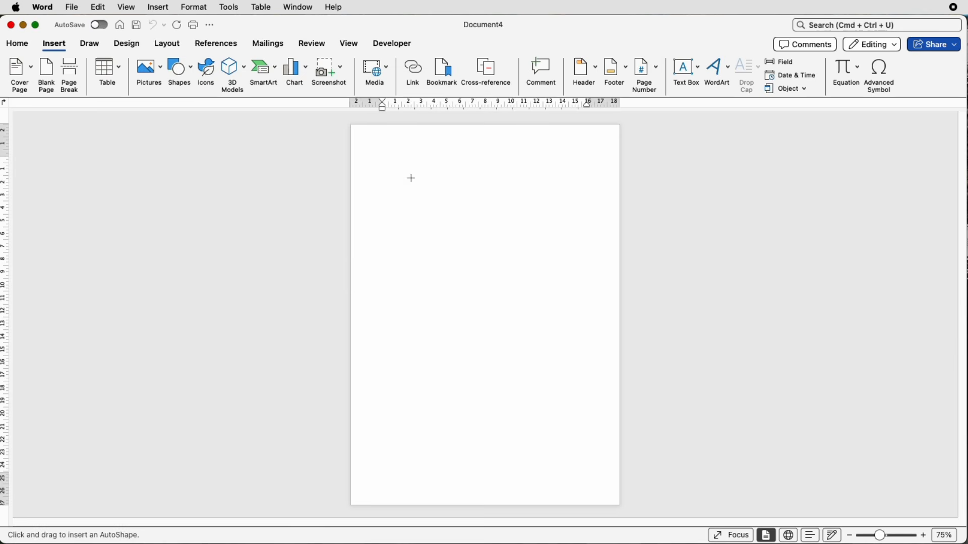
drag(412, 173, 477, 164)
scroll(477, 165, up, 5)
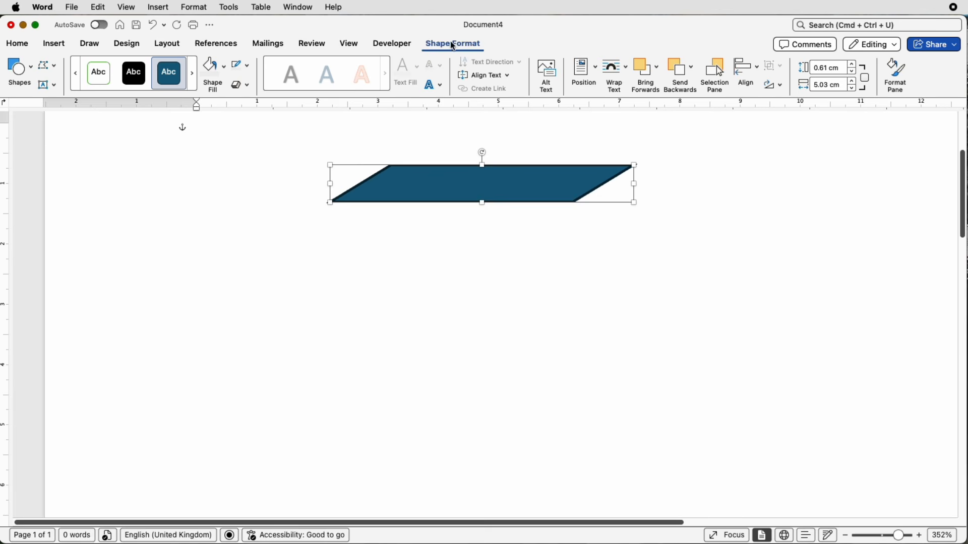
Remove the parallelogram's outline and fill it with black
click(247, 68)
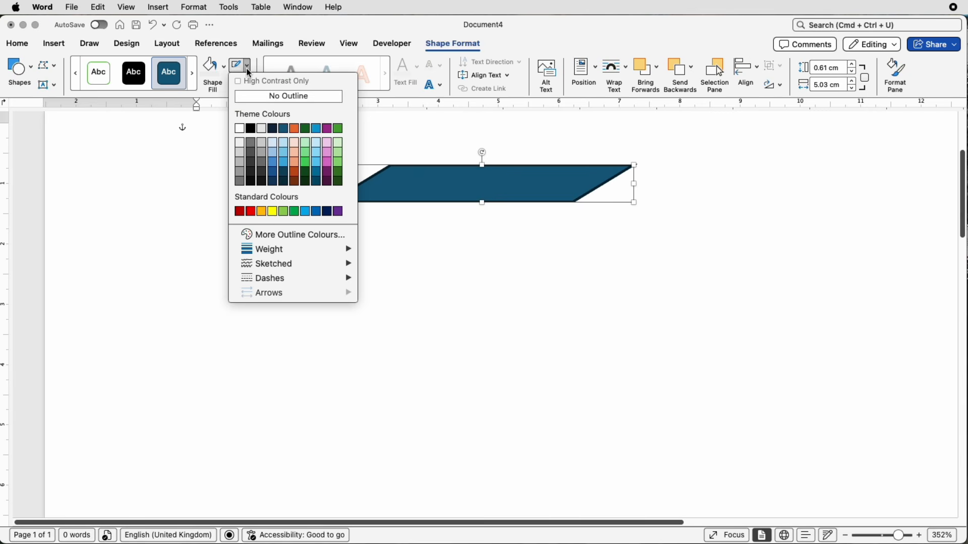
click(257, 98)
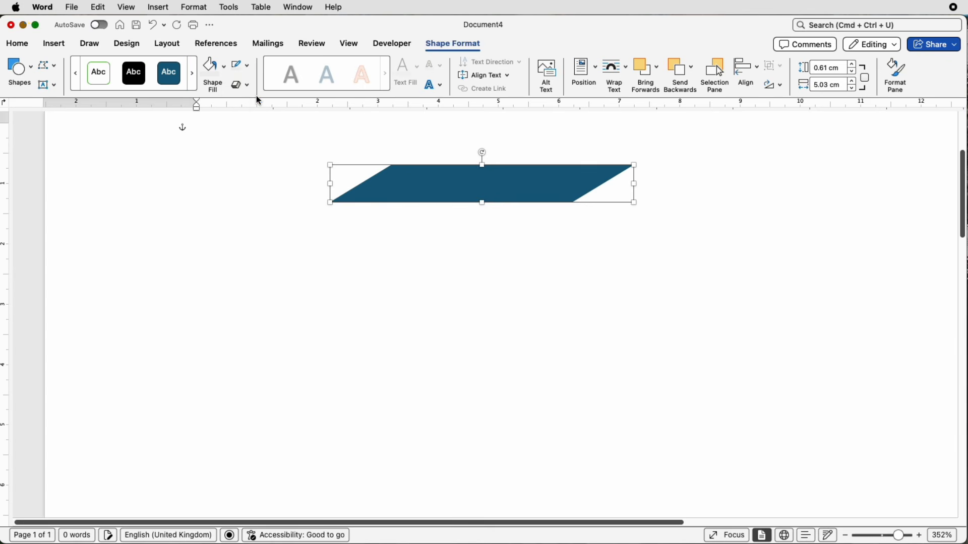
click(226, 74)
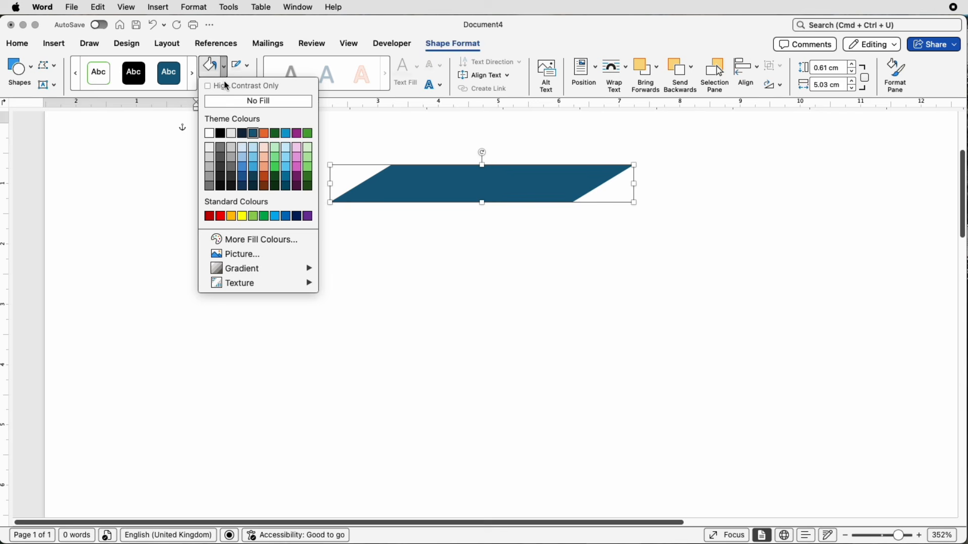
click(222, 135)
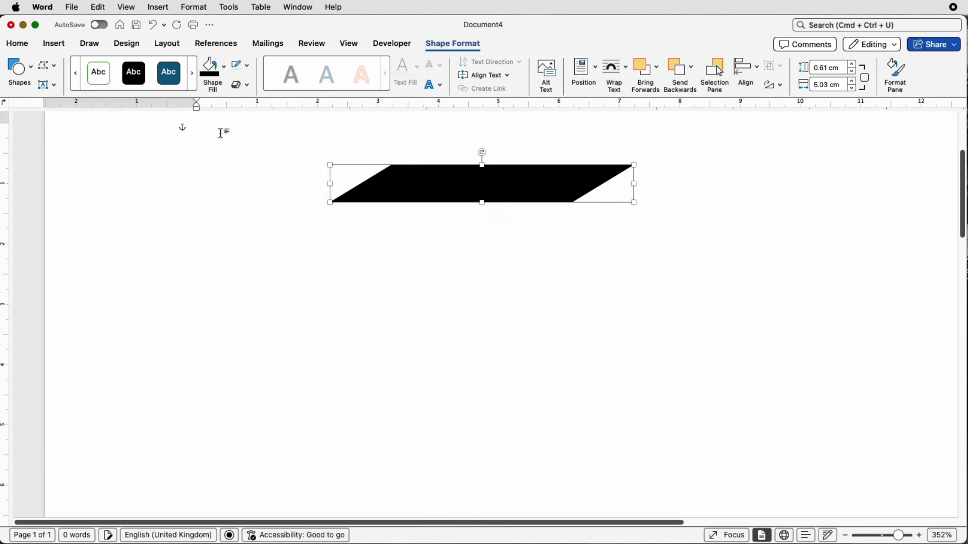
Widen the parallelogram to about 5.64 cm and duplicate it into a stack of four horizontally staggered bars
drag(634, 184, 673, 184)
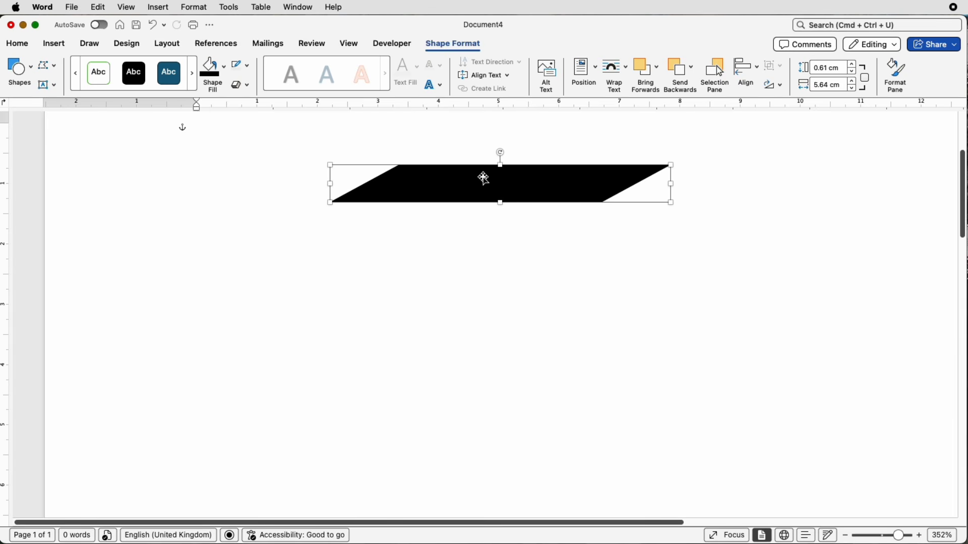
drag(489, 182, 452, 324)
key(Escape)
drag(545, 230, 585, 231)
drag(516, 291, 479, 288)
click(492, 328)
drag(491, 328, 516, 330)
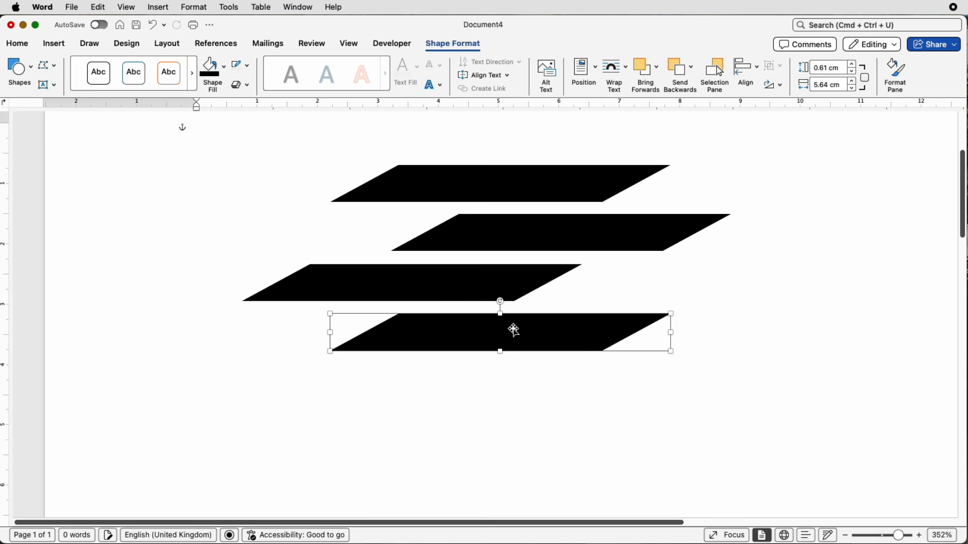
Distribute the four black bars vertically and group them into one object
shift+click(519, 285)
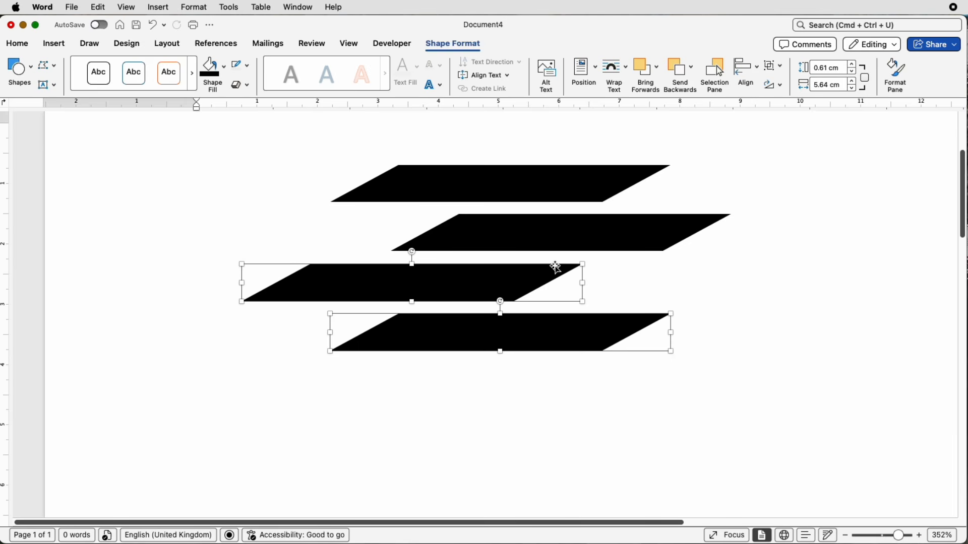
shift+click(556, 242)
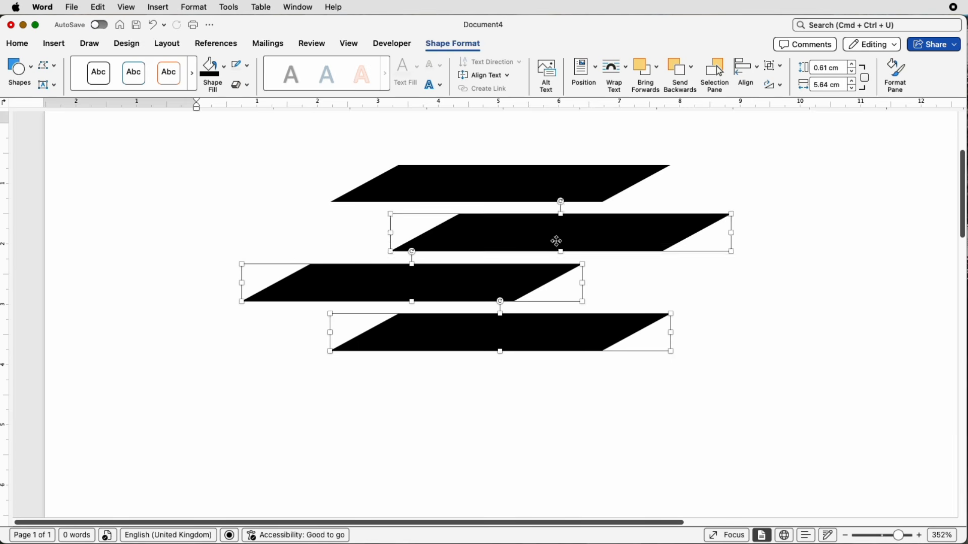
shift+click(596, 187)
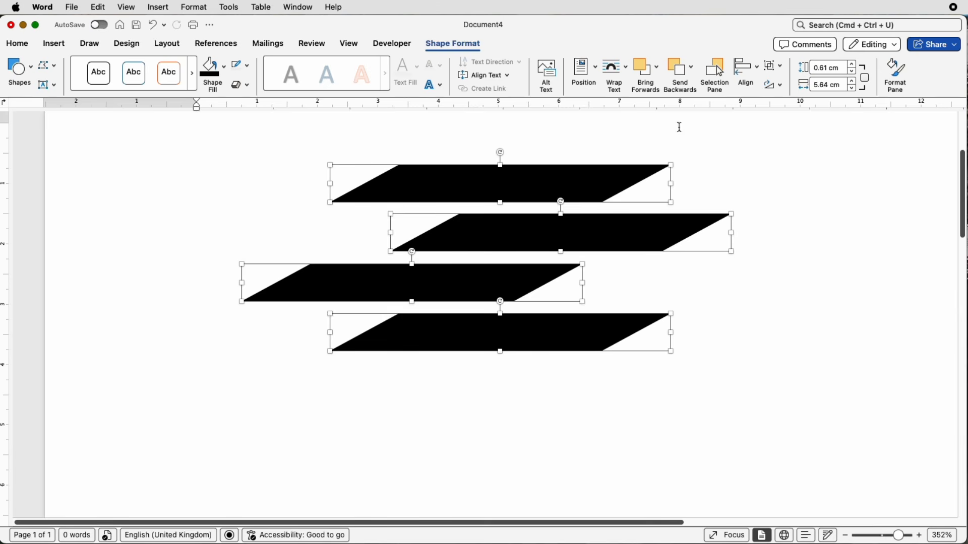
click(758, 71)
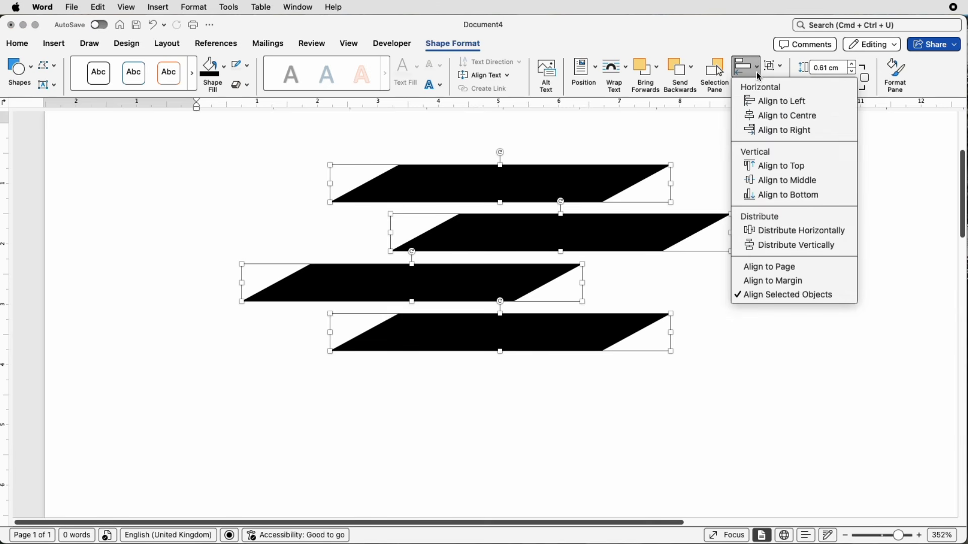
click(811, 247)
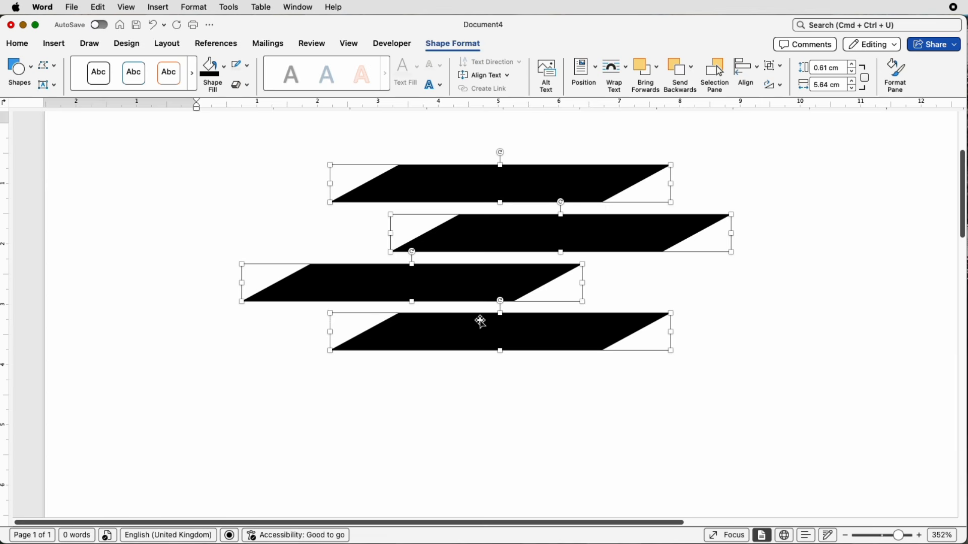
click(782, 67)
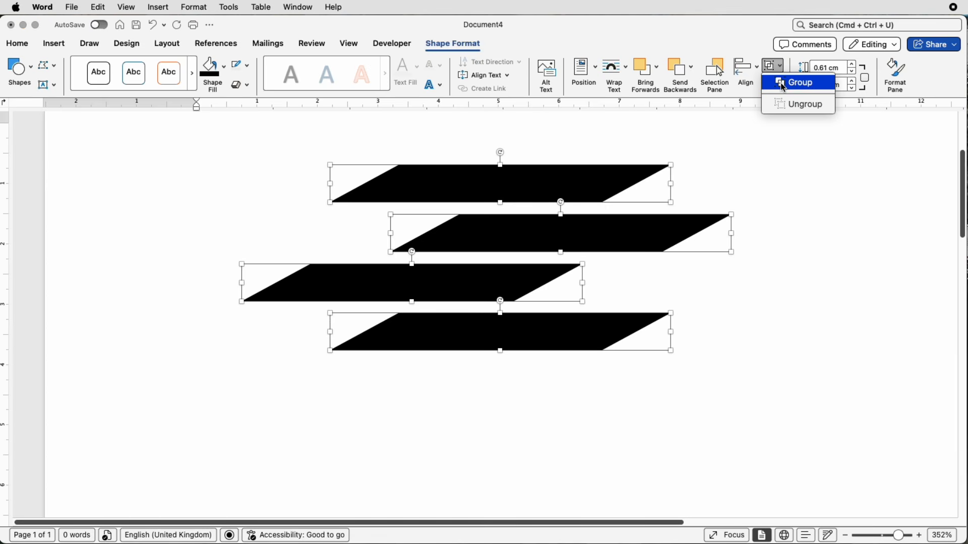
click(782, 84)
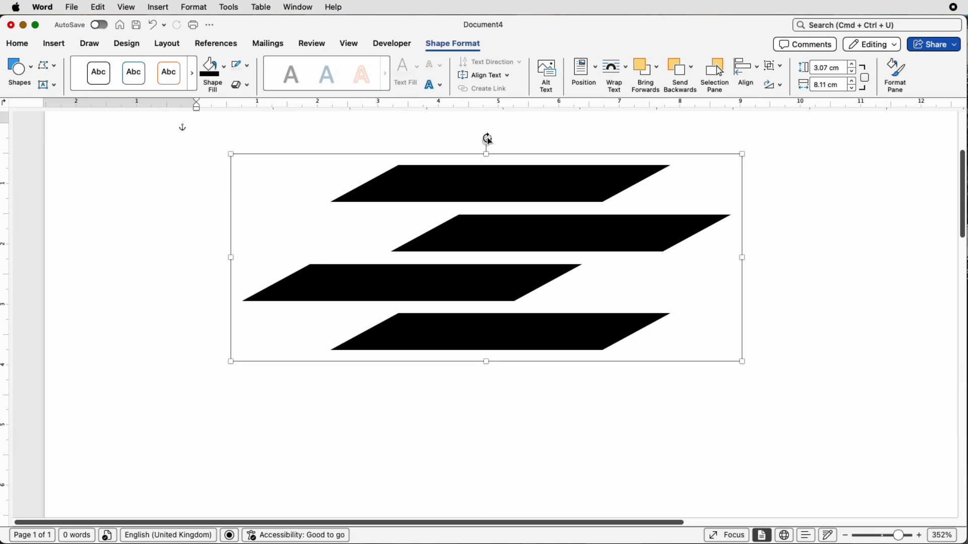
Rotate the grouped bars counter-clockwise into a diagonal slant and move the group to the left side of the page
drag(487, 139, 425, 159)
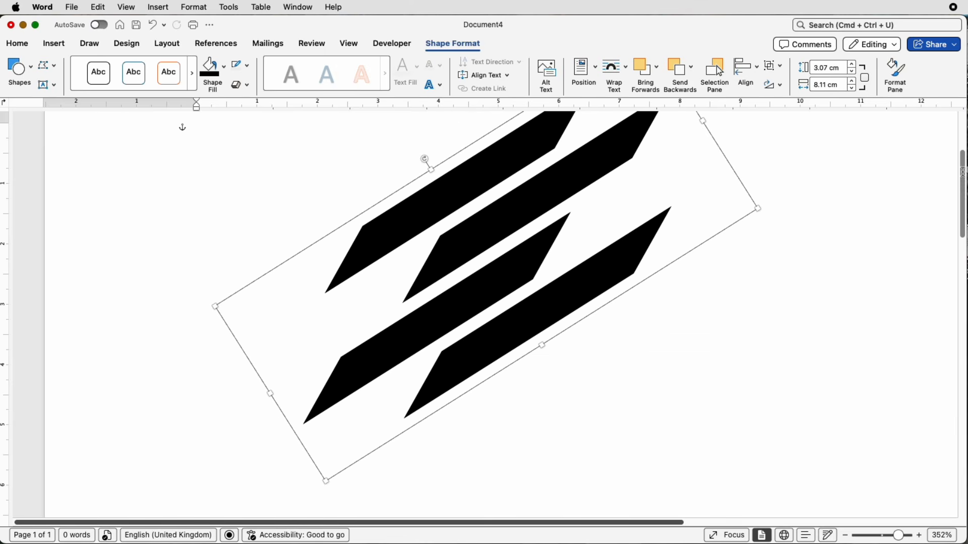
drag(963, 172, 963, 160)
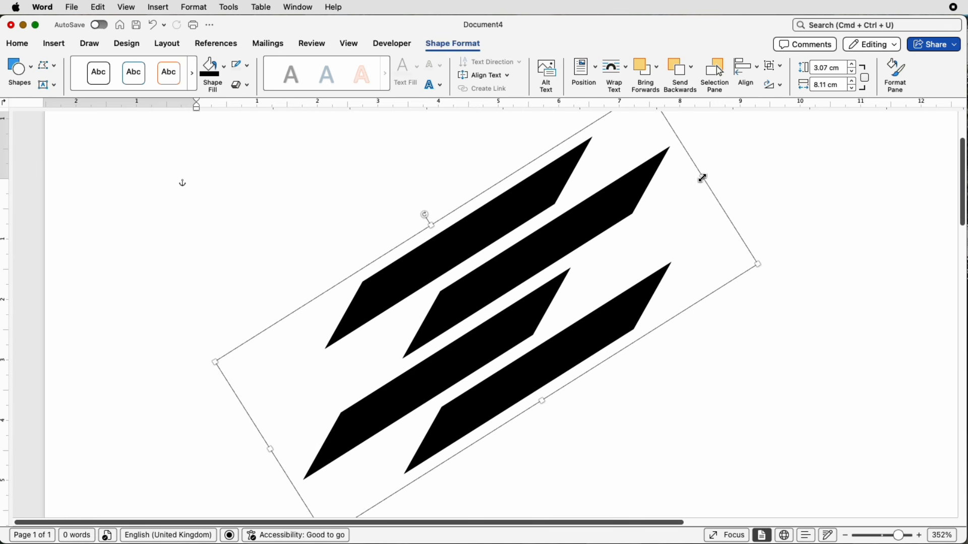
drag(702, 178, 568, 218)
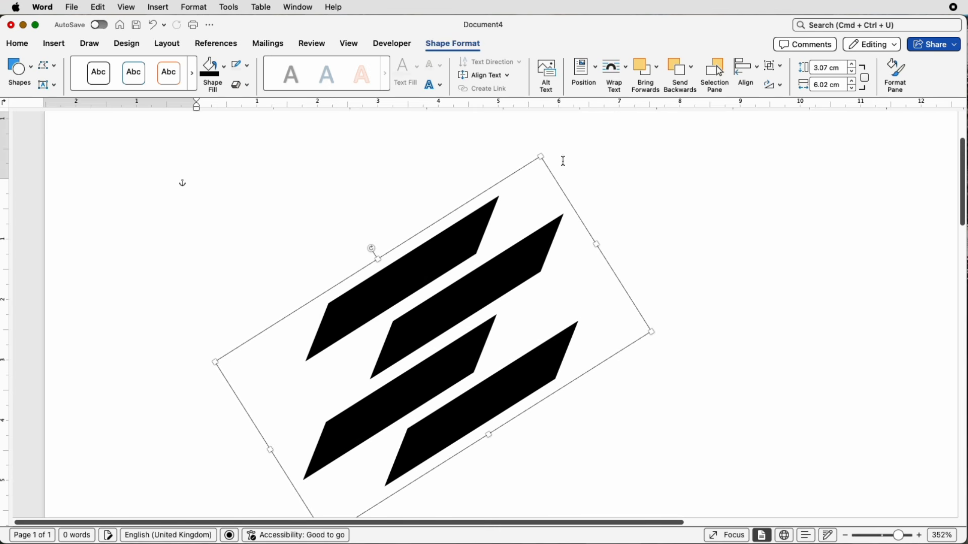
mouse_move(540, 158)
mouse_down()
mouse_move(518, 143)
mouse_move(417, 158)
mouse_move(541, 158)
mouse_up()
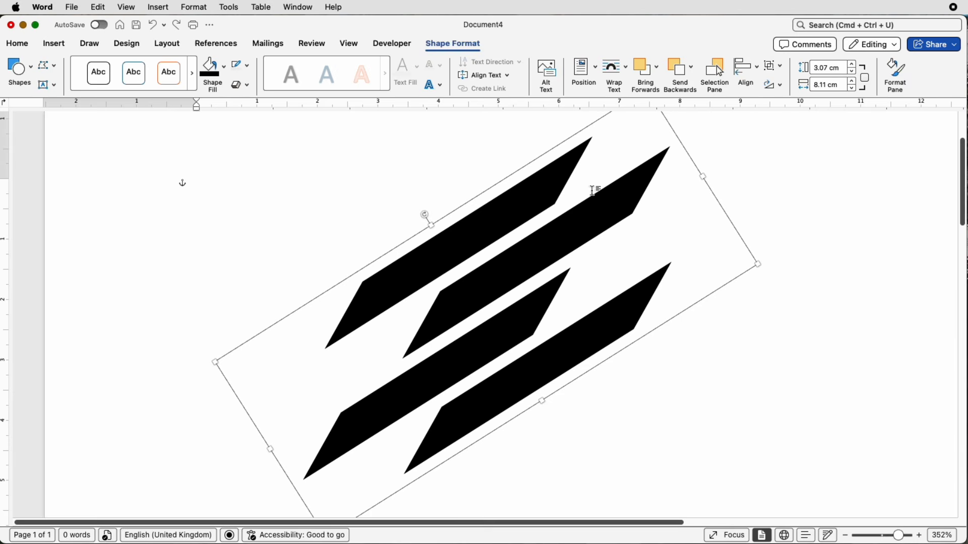
drag(531, 289, 298, 281)
click(698, 296)
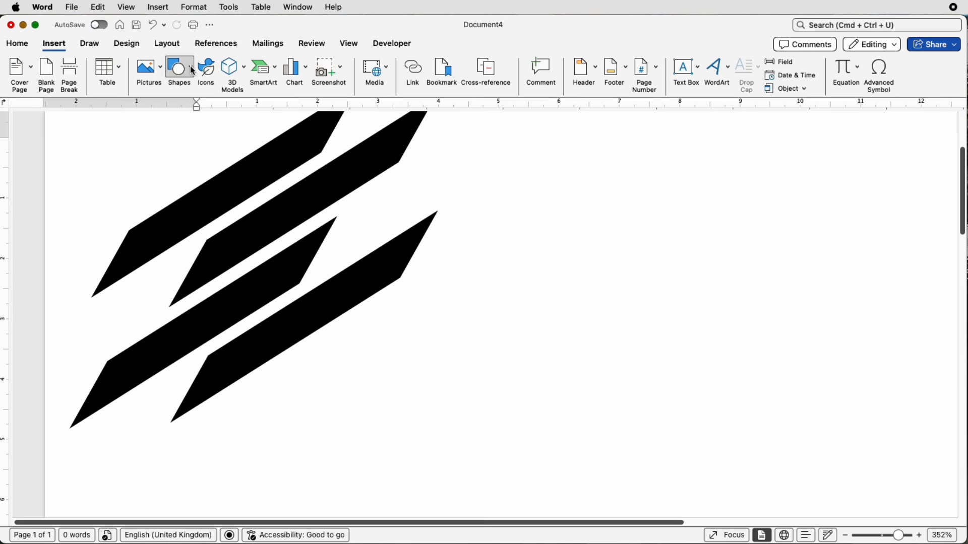
Insert the solid camera aperture icon from the stock icons
click(207, 70)
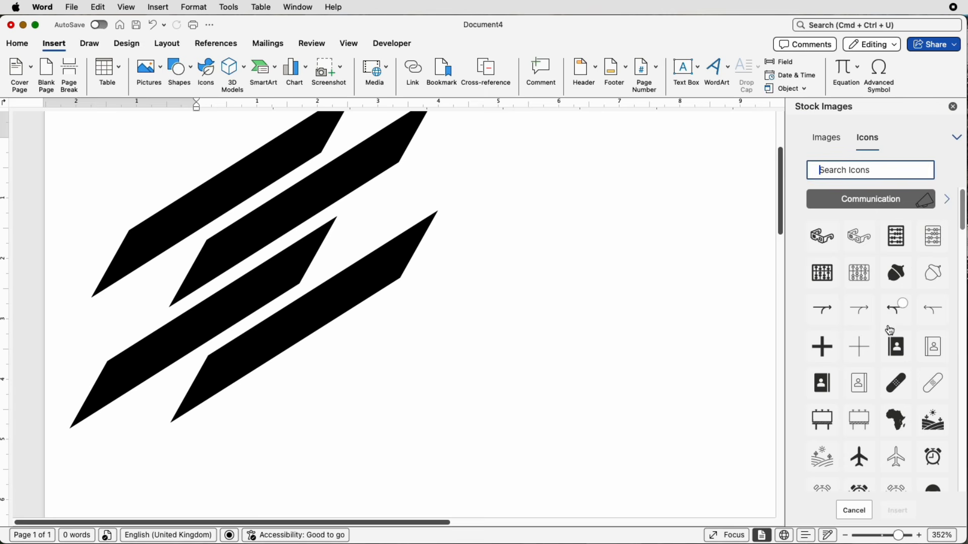
scroll(890, 330, down, 10)
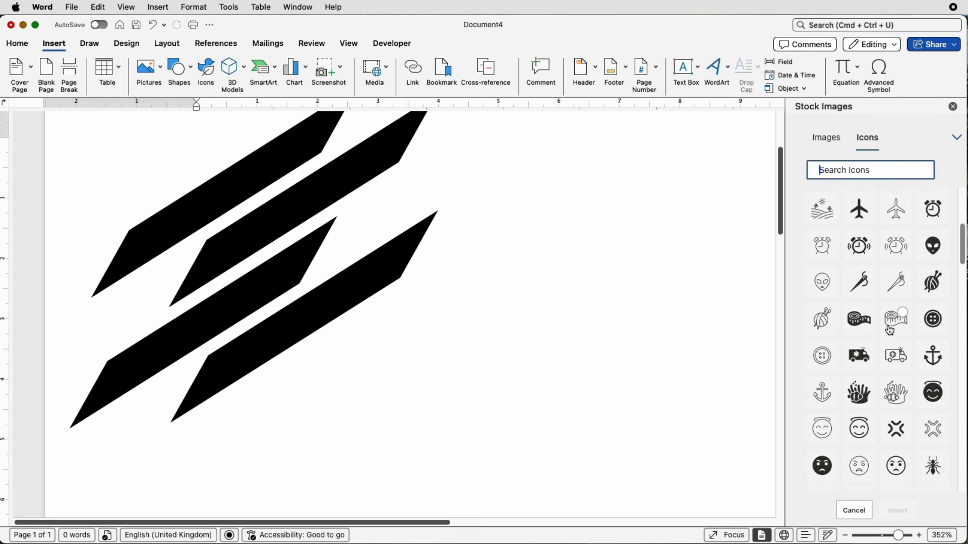
scroll(890, 331, down, 8)
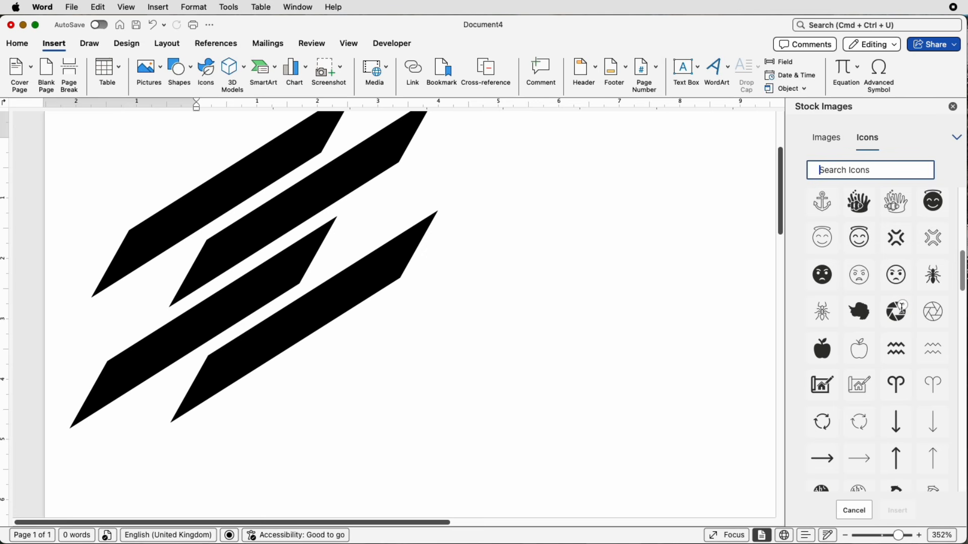
click(902, 308)
click(898, 511)
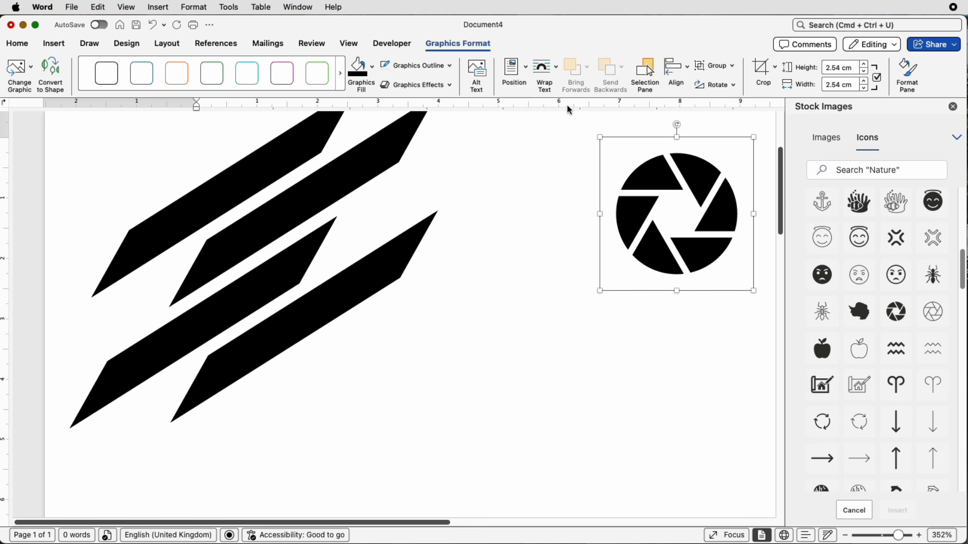
Set the aperture icon's text wrapping to In Front of Text and enlarge it to about 3.59 cm square
click(560, 75)
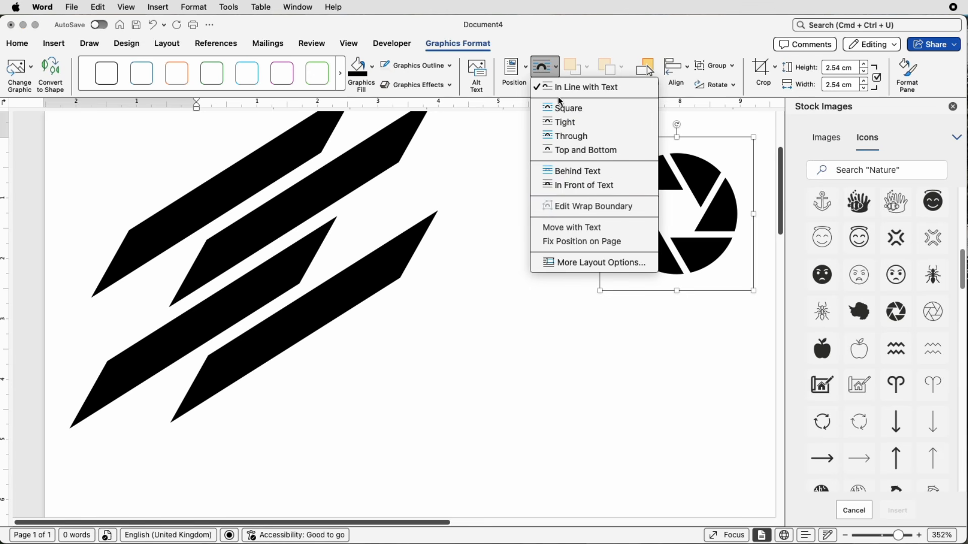
click(567, 184)
drag(599, 291, 538, 330)
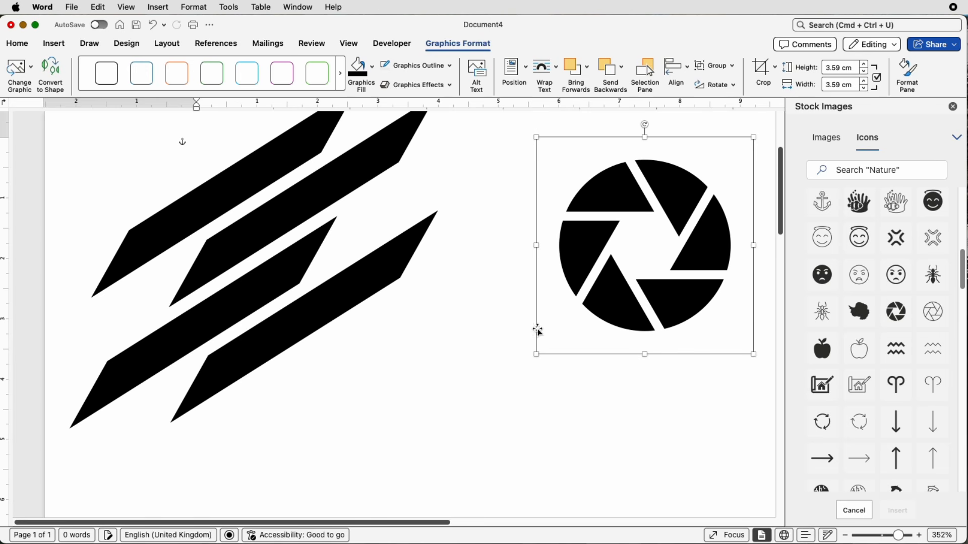
Fill the aperture icon with the dark orange theme colour
click(373, 69)
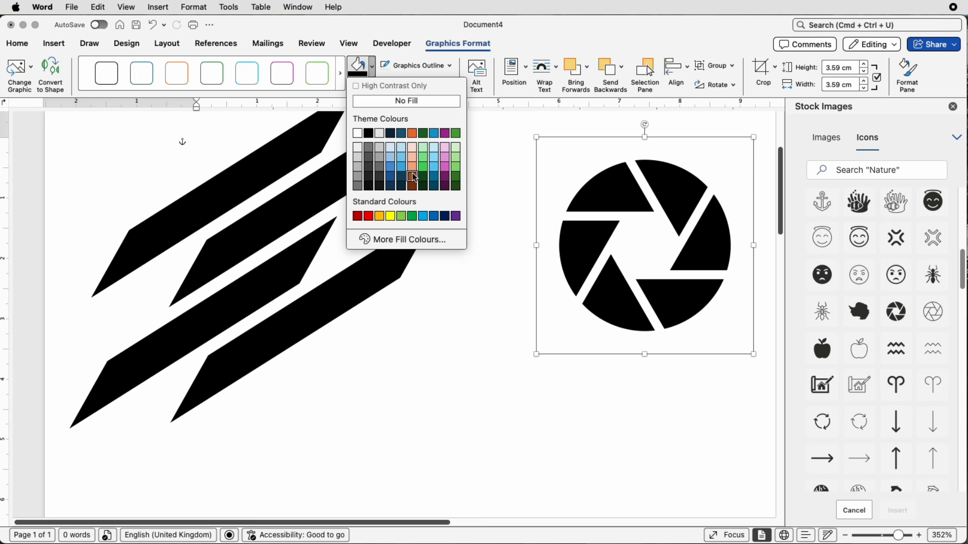
click(412, 178)
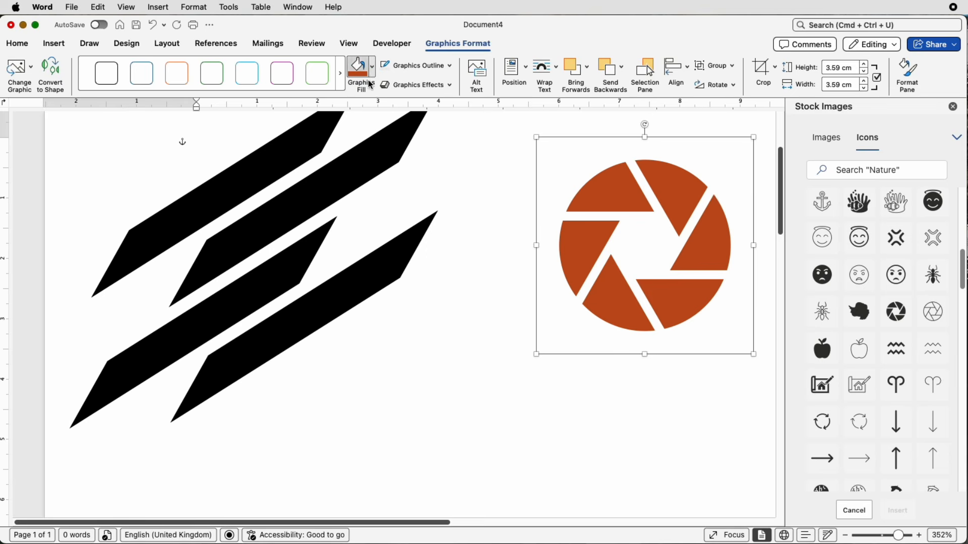
Recolour the aperture icon with a custom medium blue picked on the colour wheel, at 100% opacity
click(372, 66)
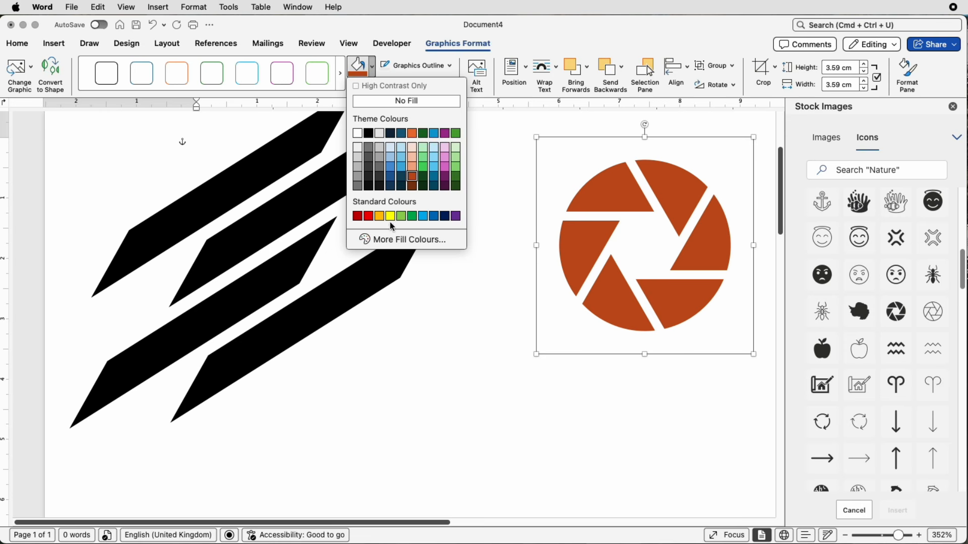
click(393, 240)
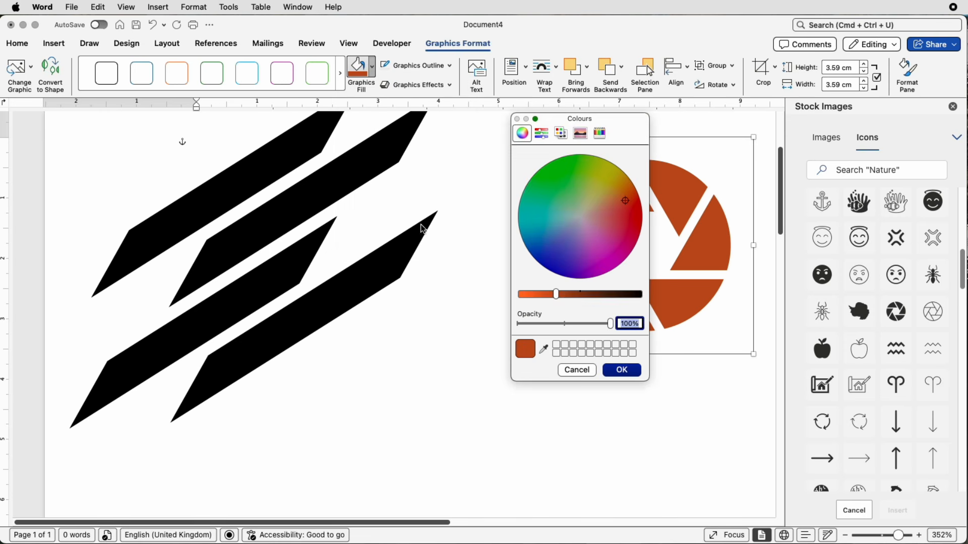
drag(643, 114, 512, 100)
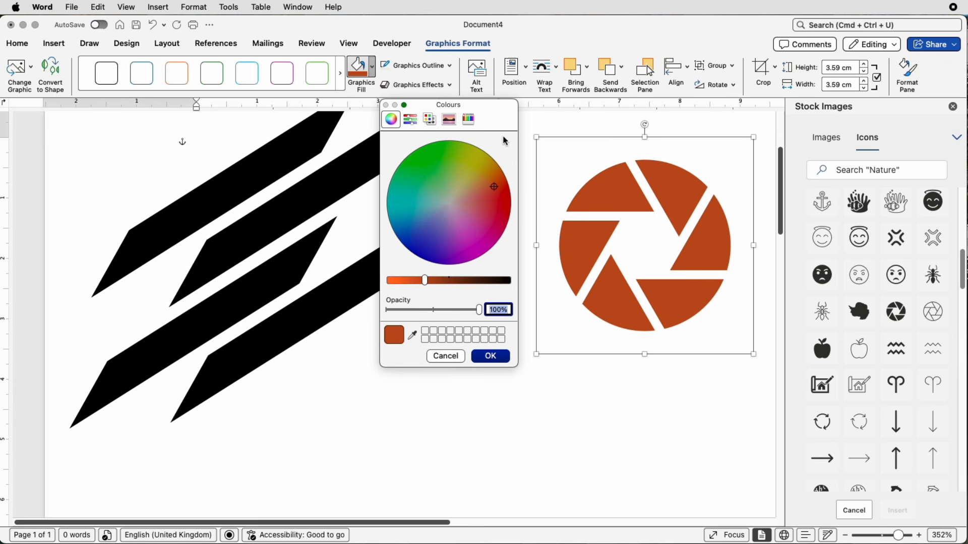
drag(495, 190, 416, 184)
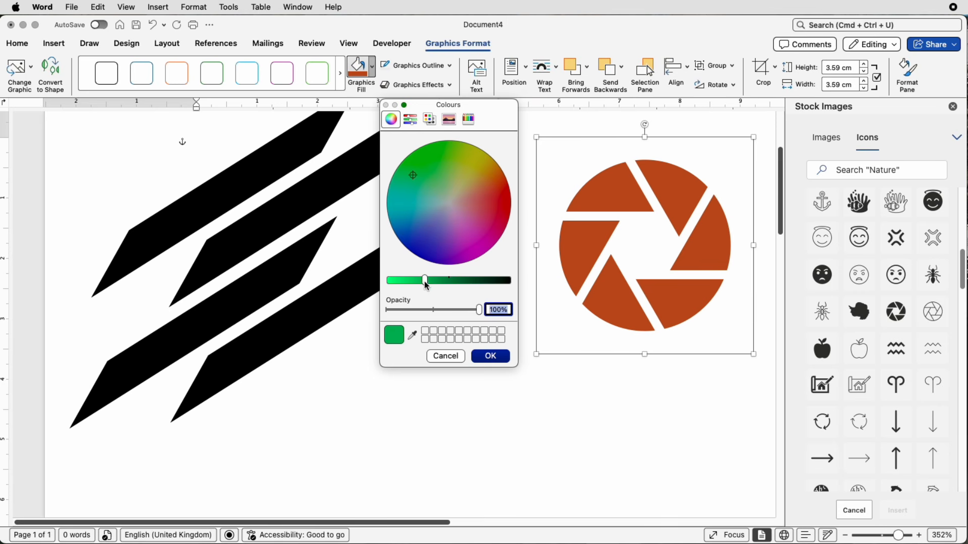
mouse_move(426, 285)
mouse_down()
mouse_move(389, 285)
mouse_move(471, 286)
mouse_move(412, 284)
mouse_move(421, 274)
mouse_up()
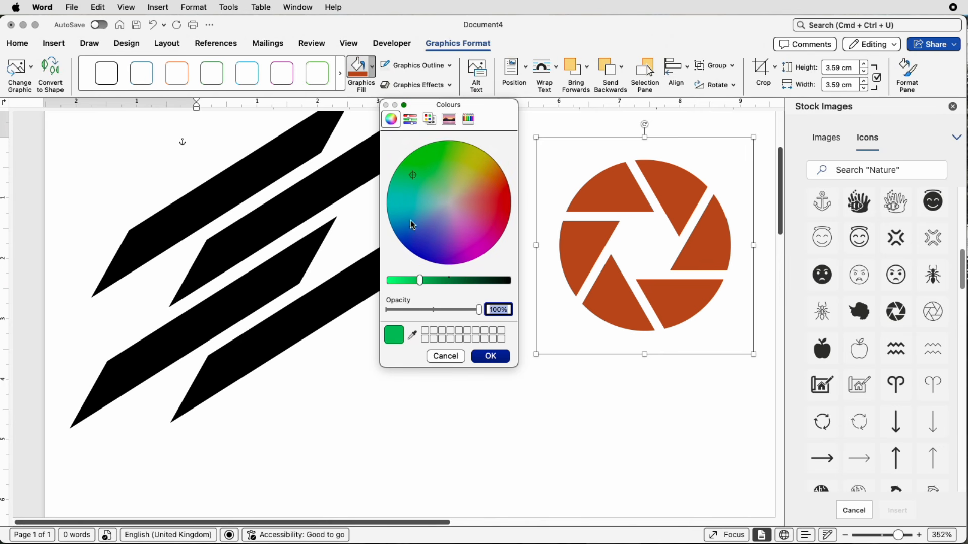
drag(412, 180, 422, 223)
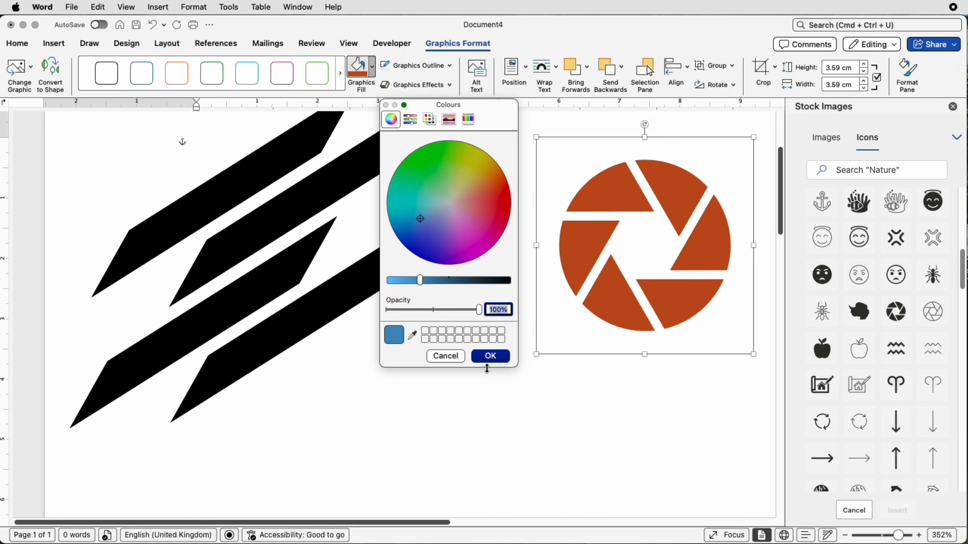
click(494, 364)
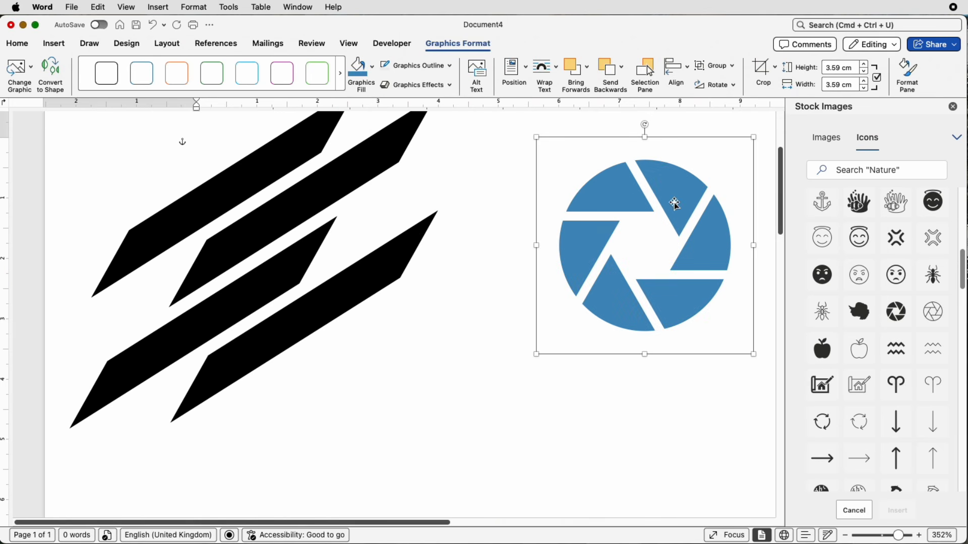
Sample the aperture icon's own blue with the eyedropper and apply it as the icon's fill
click(371, 66)
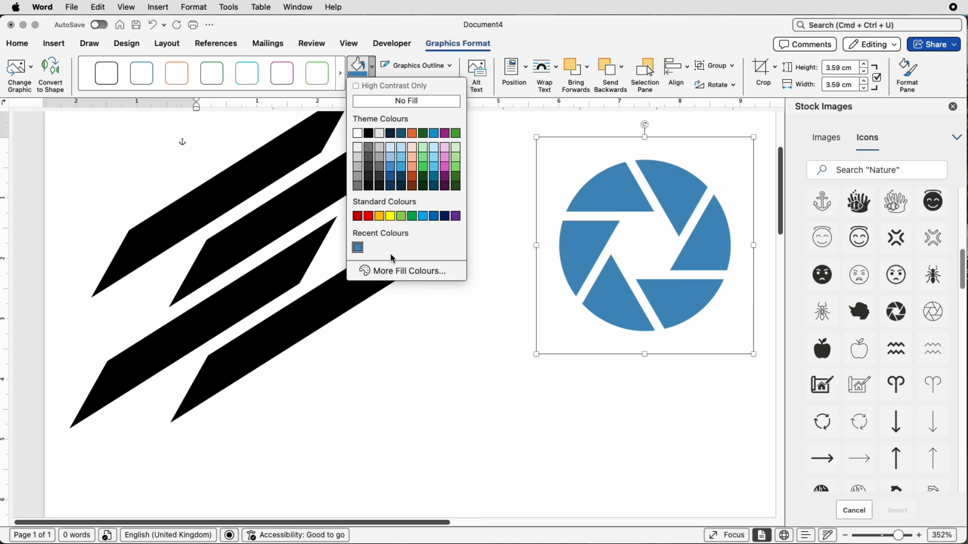
click(395, 281)
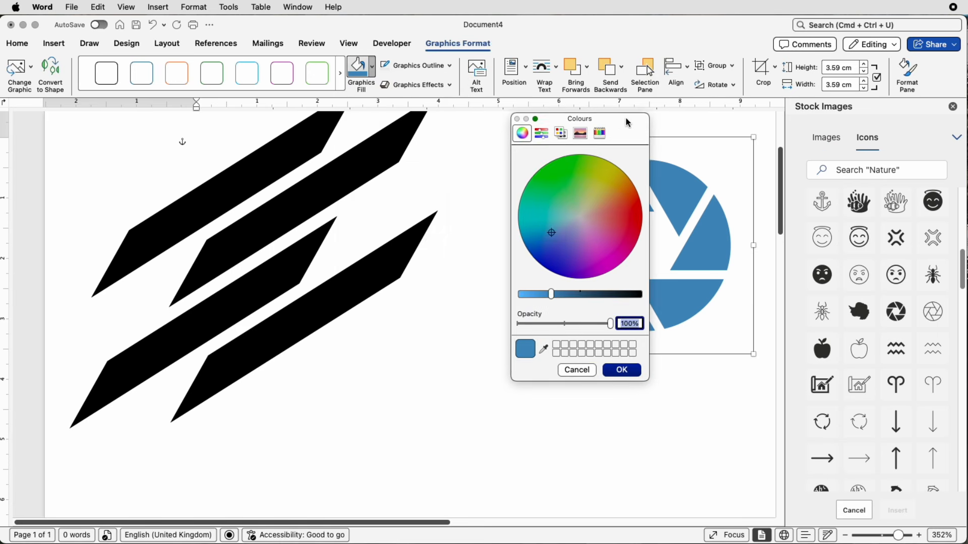
drag(627, 123, 481, 119)
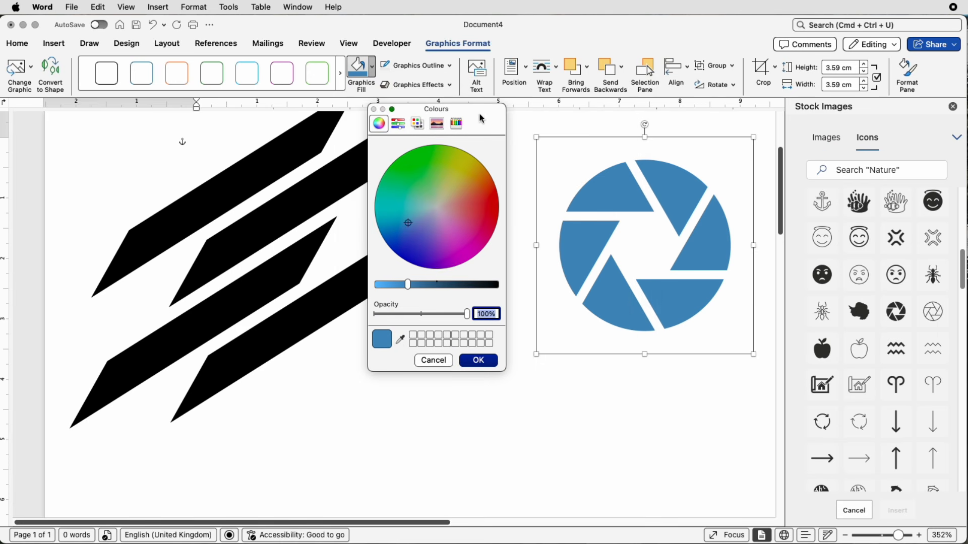
click(401, 343)
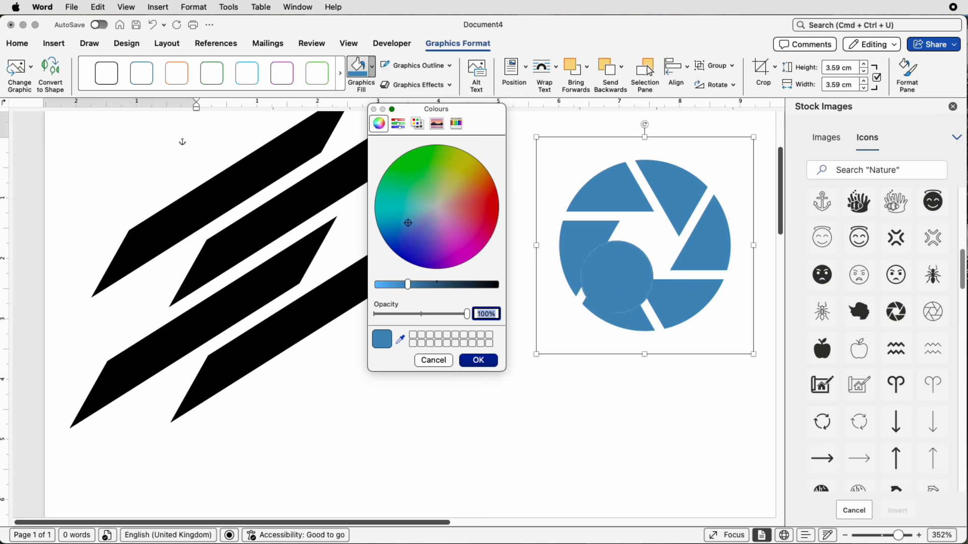
click(608, 291)
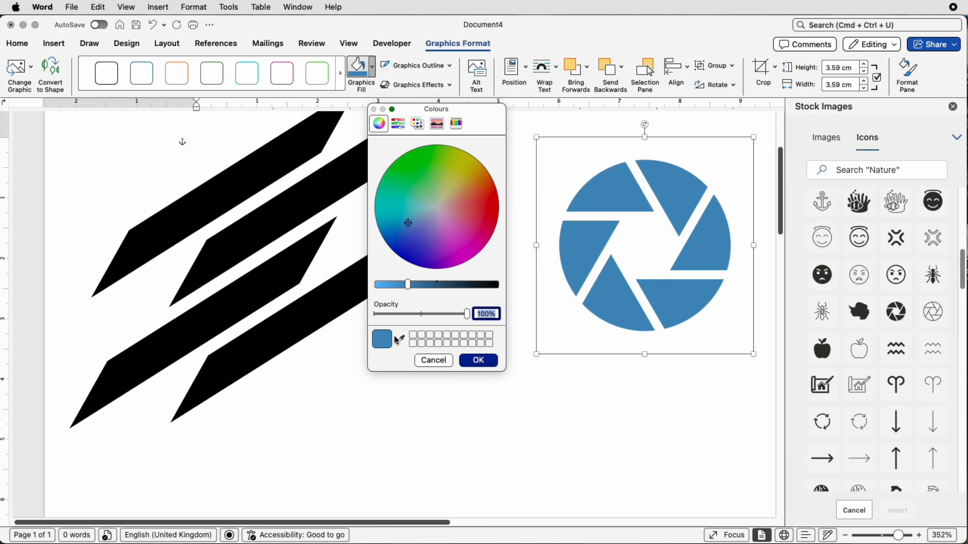
click(474, 360)
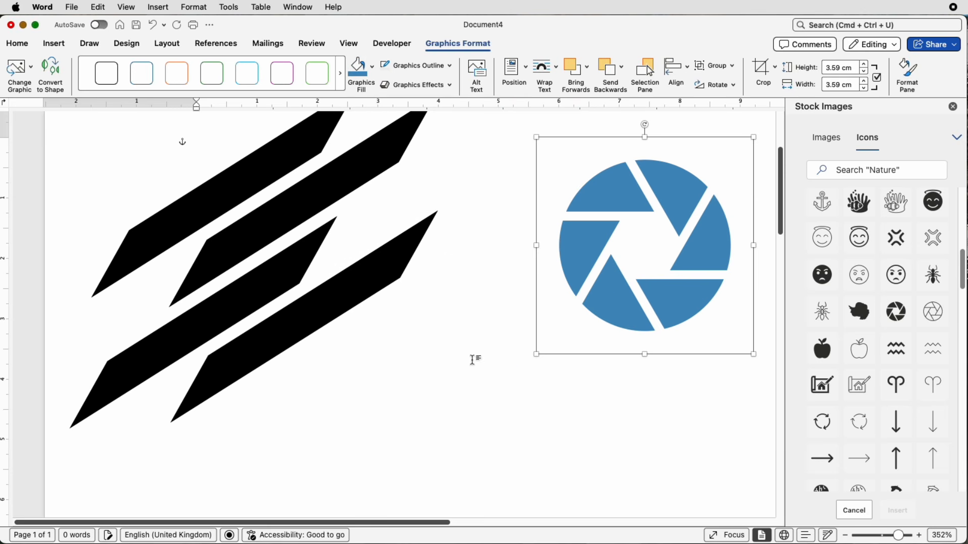
Insert the bold double-zigzag Aquarius icon from the stock icons
click(609, 357)
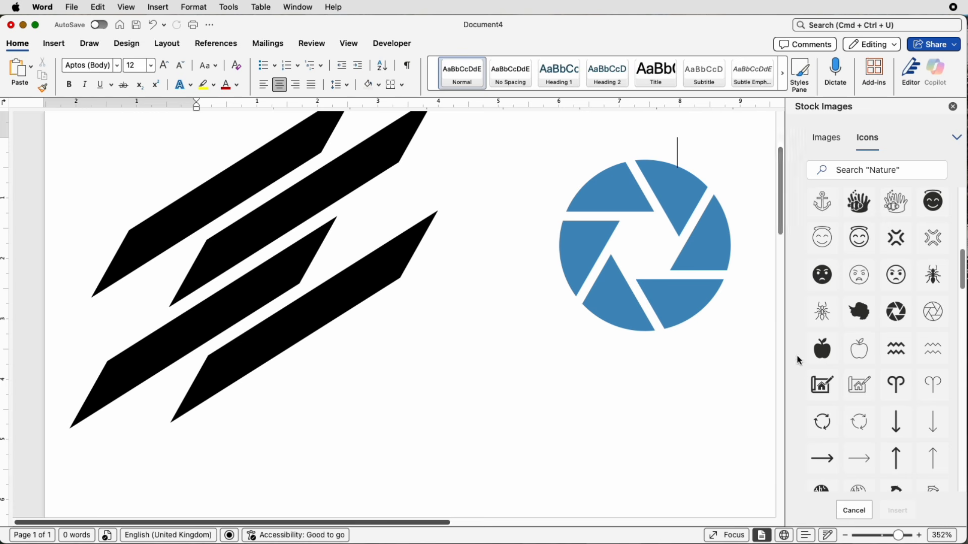
scroll(964, 291, down, 1)
scroll(963, 291, down, 3)
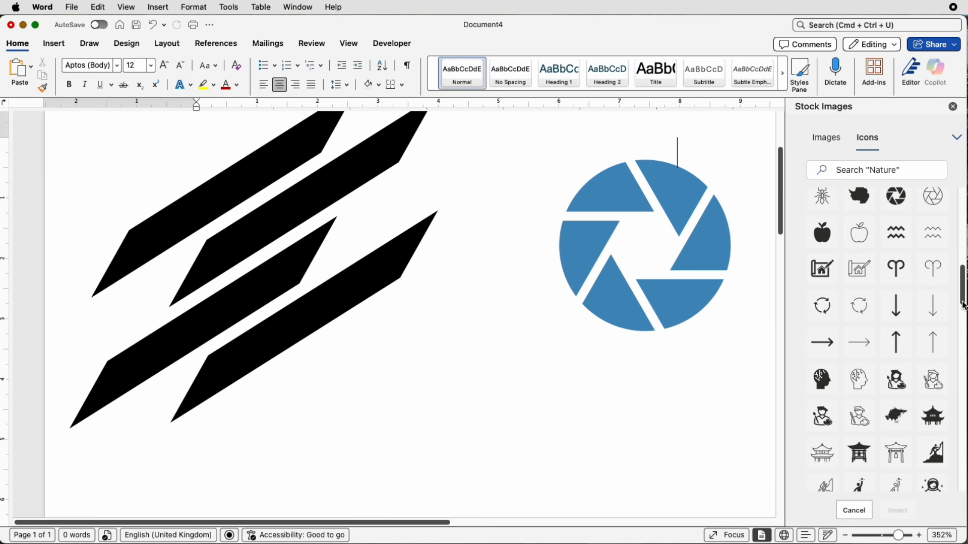
scroll(905, 206, down, 1)
click(904, 207)
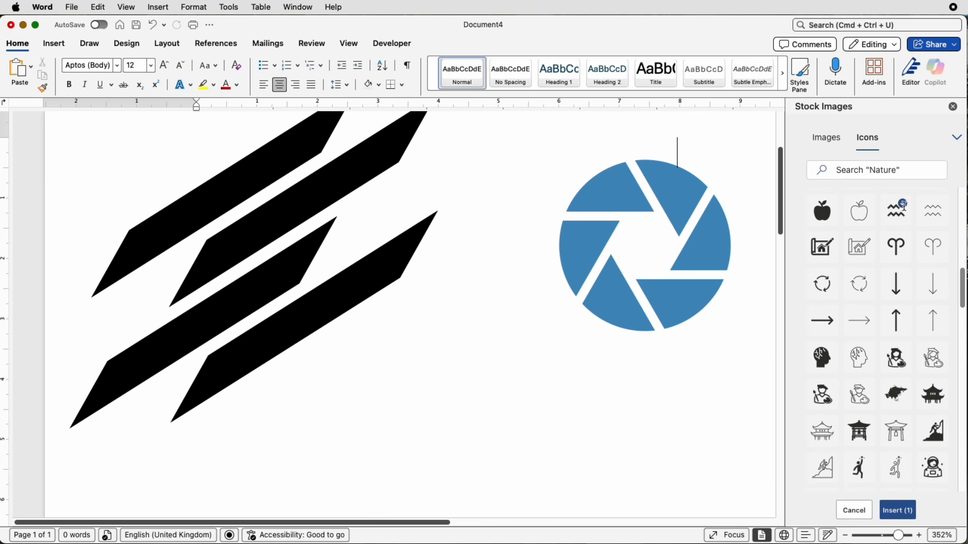
click(902, 511)
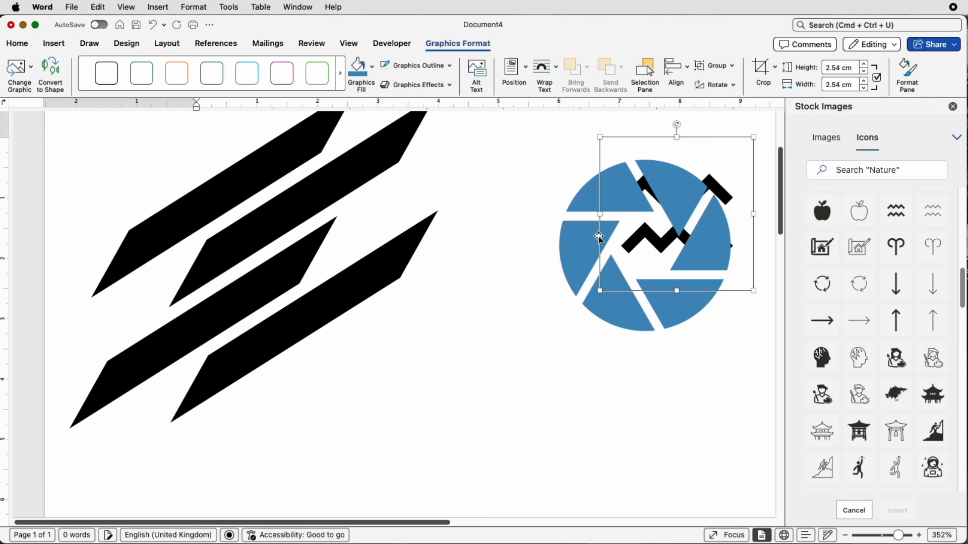
Set the zigzag icon's text wrapping to In Front of Text and move it into the space below the aperture icon and slanted bars
click(554, 70)
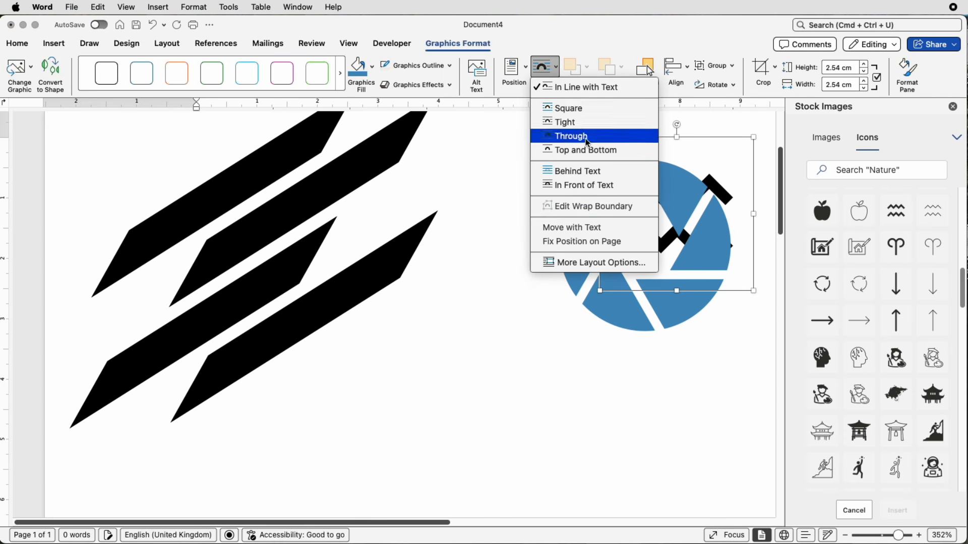
click(574, 185)
drag(651, 199, 438, 346)
scroll(449, 351, down, 2)
scroll(450, 352, down, 1)
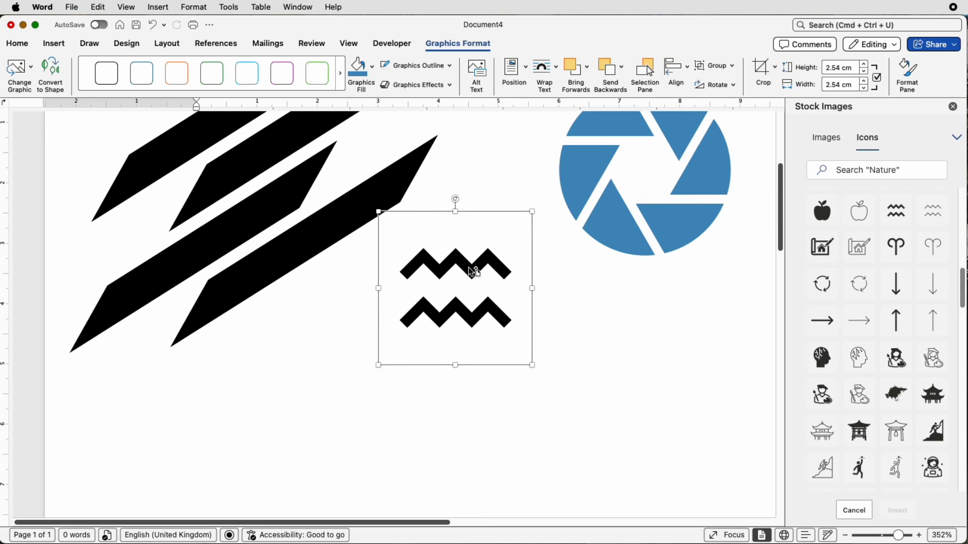
Duplicate the zigzag icon and place the copy diagonally below the original, towards the page's right side
drag(461, 267, 590, 346)
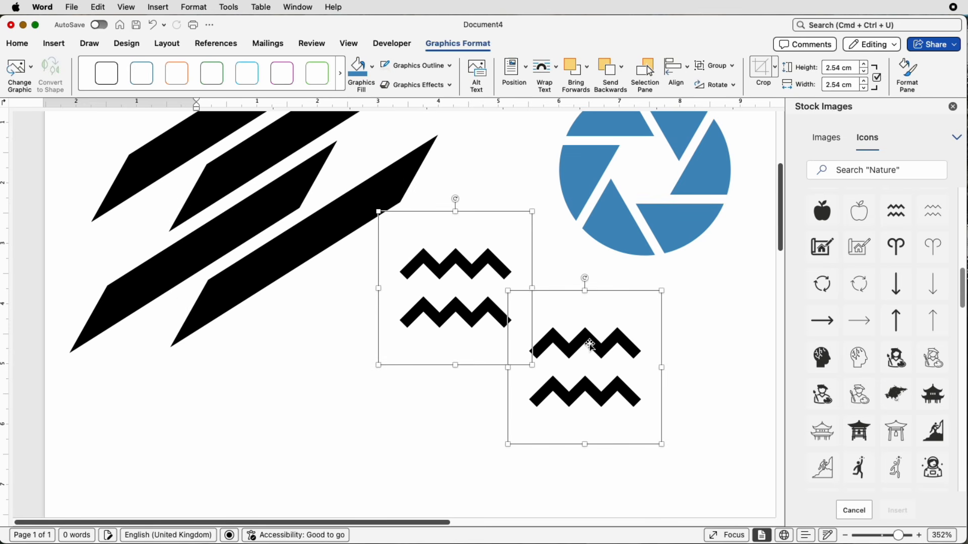
click(573, 275)
scroll(572, 328, up, 3)
scroll(573, 409, down, 1)
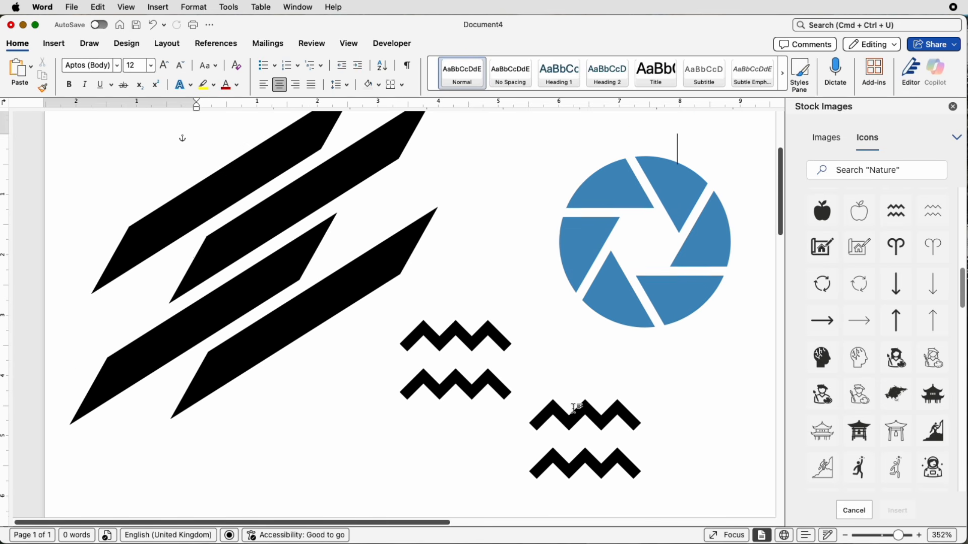
Move the zigzag copy over the original's lower half, rotate it upside down and align it so the overlapping zigzags form three diamonds
drag(569, 413, 434, 404)
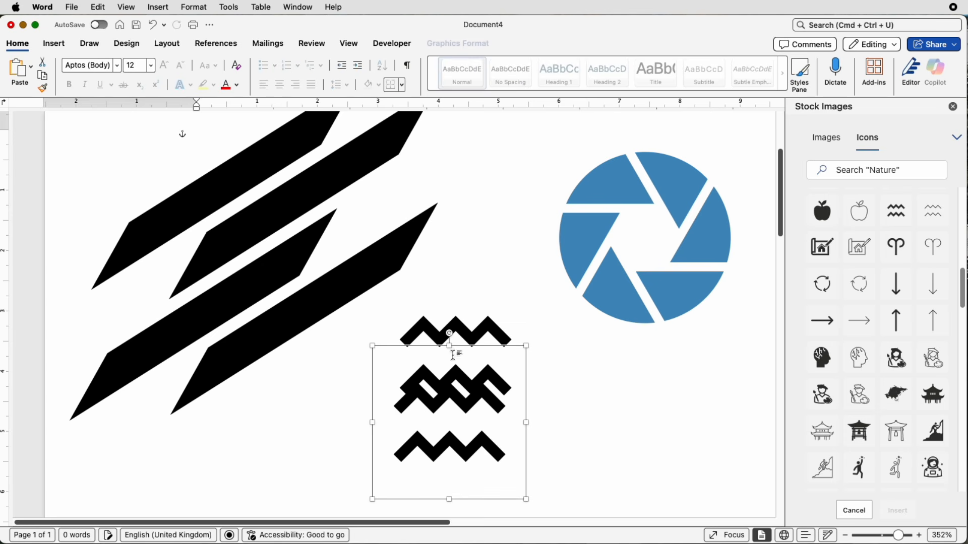
drag(449, 334, 449, 448)
drag(461, 402, 468, 401)
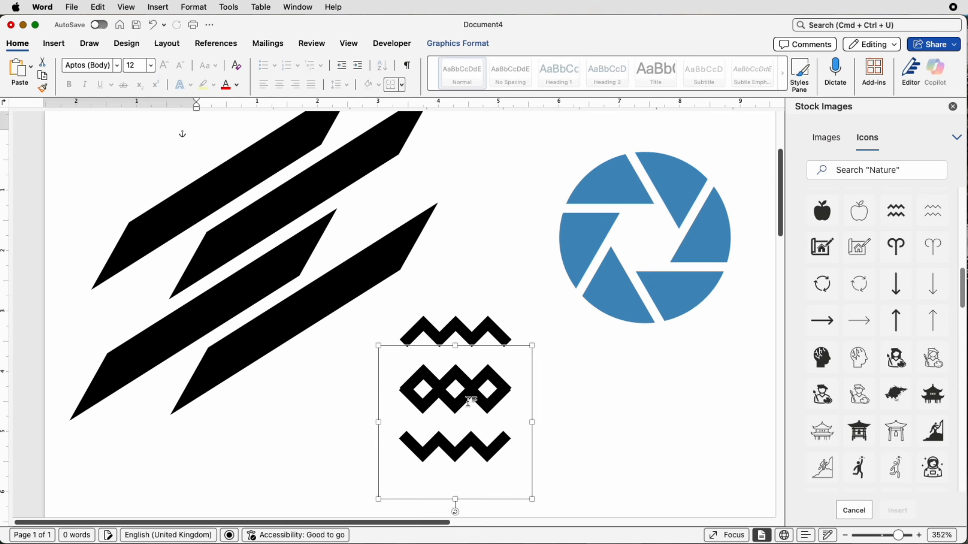
key(Up)
key(Up)
key(Up)
key(Right)
key(Right)
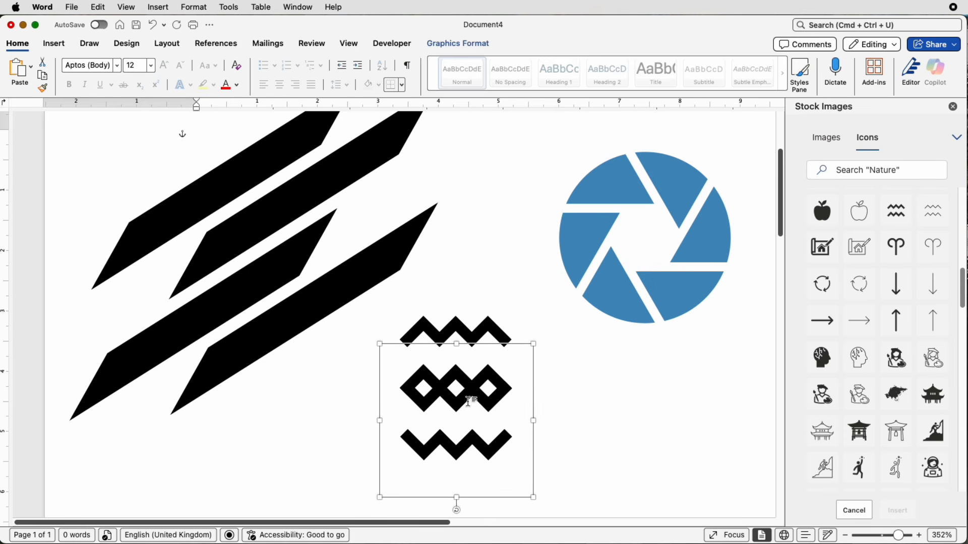
click(593, 394)
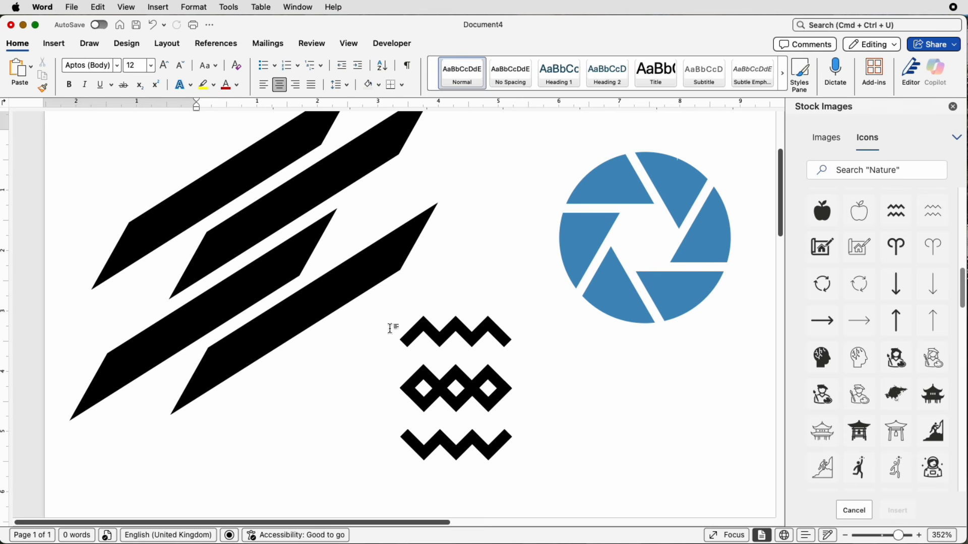
Group the two overlapping zigzag icons into one object and shift the group slightly up and to the right
click(449, 453)
shift+click(489, 322)
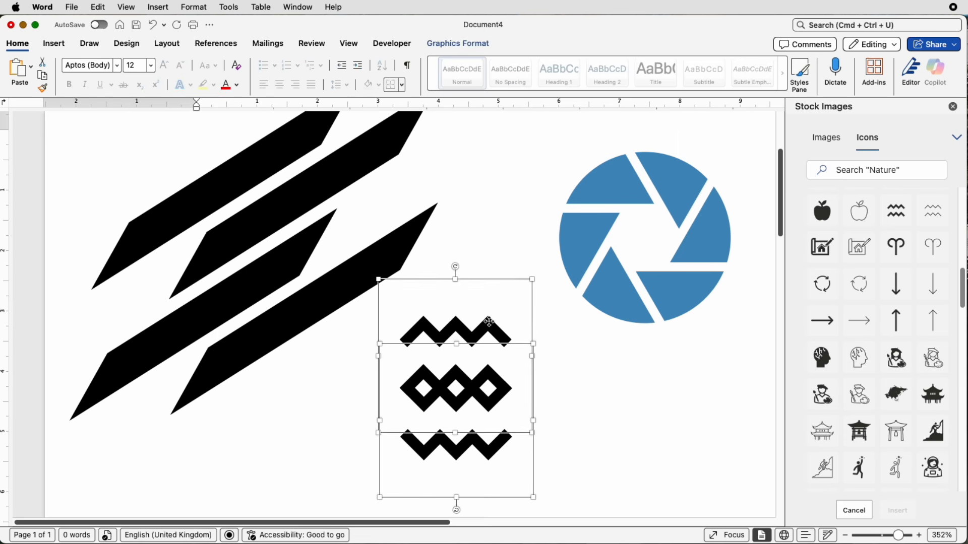
scroll(491, 332, down, 2)
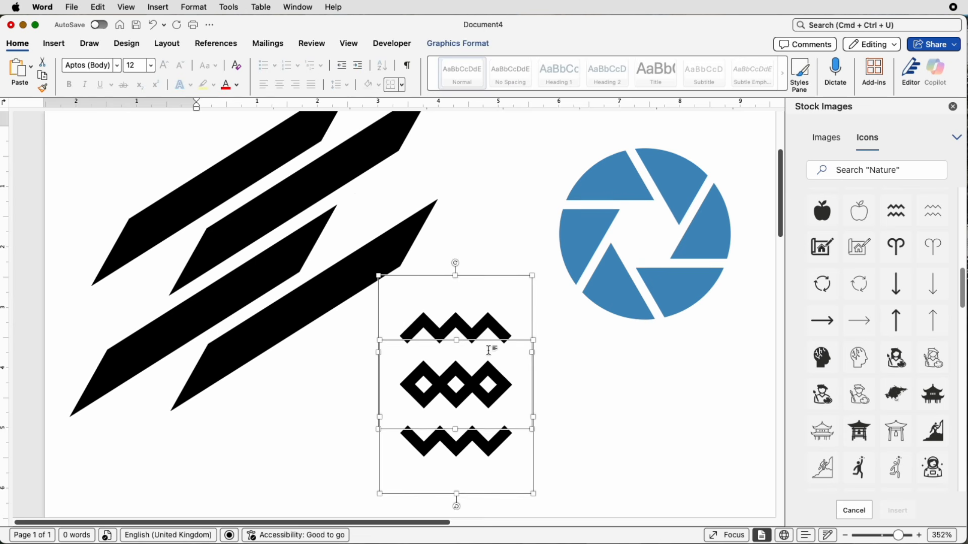
click(472, 45)
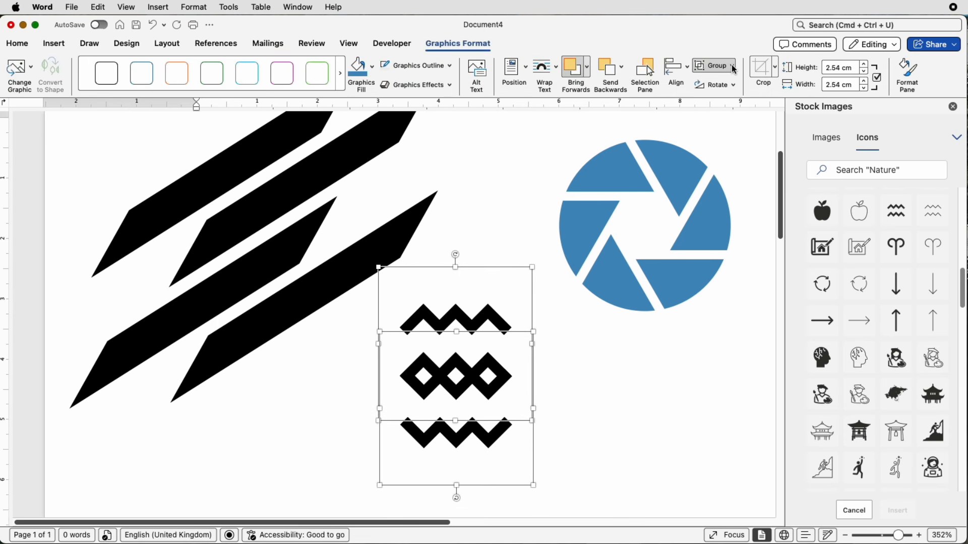
click(735, 69)
click(731, 82)
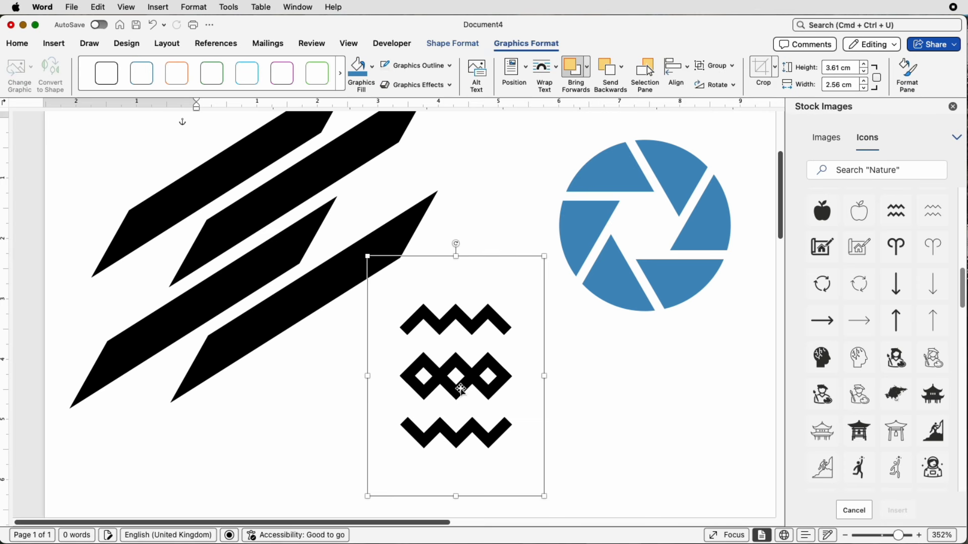
drag(461, 389, 482, 381)
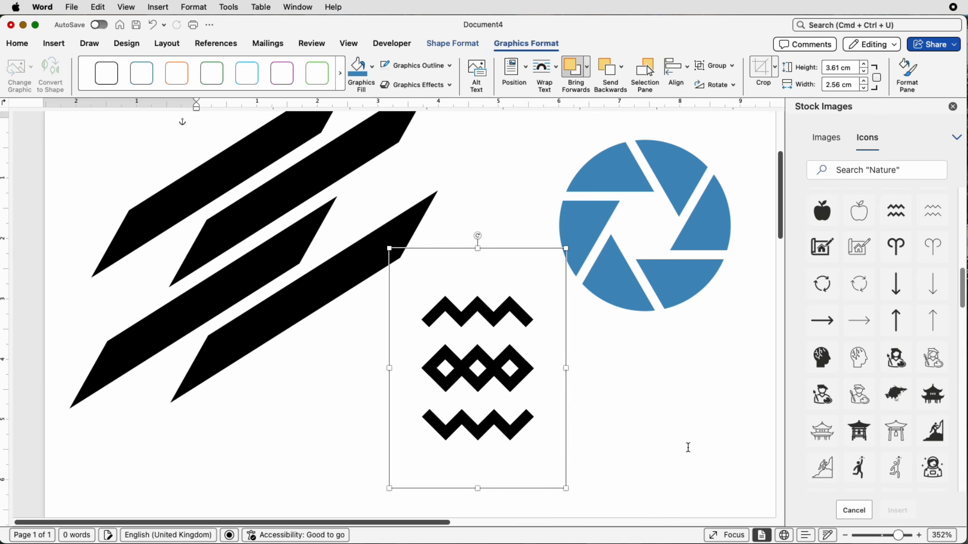
Draw a teardrop shape about 2.31 cm high and wide in the empty area to the right of the aperture icon
scroll(643, 524, right, 15)
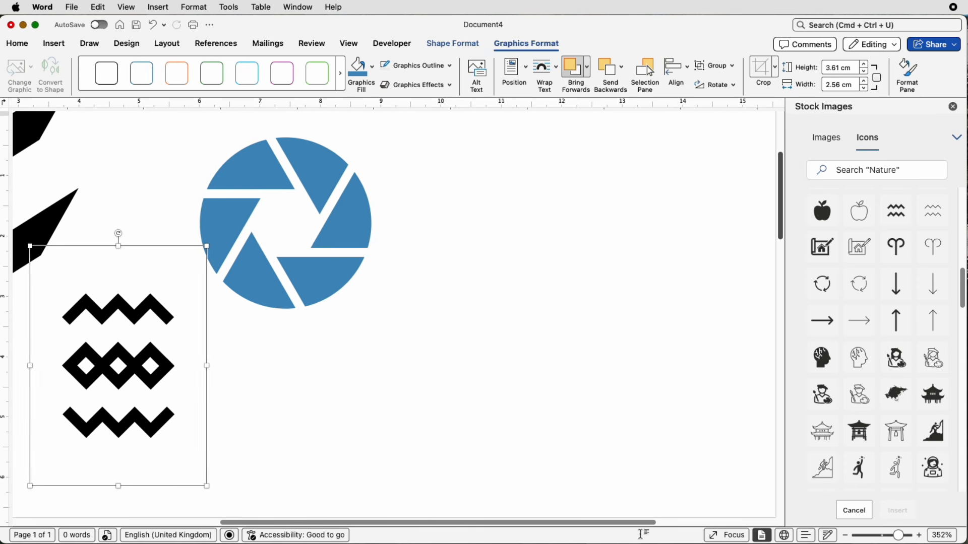
scroll(643, 524, right, 4)
scroll(372, 342, up, 1)
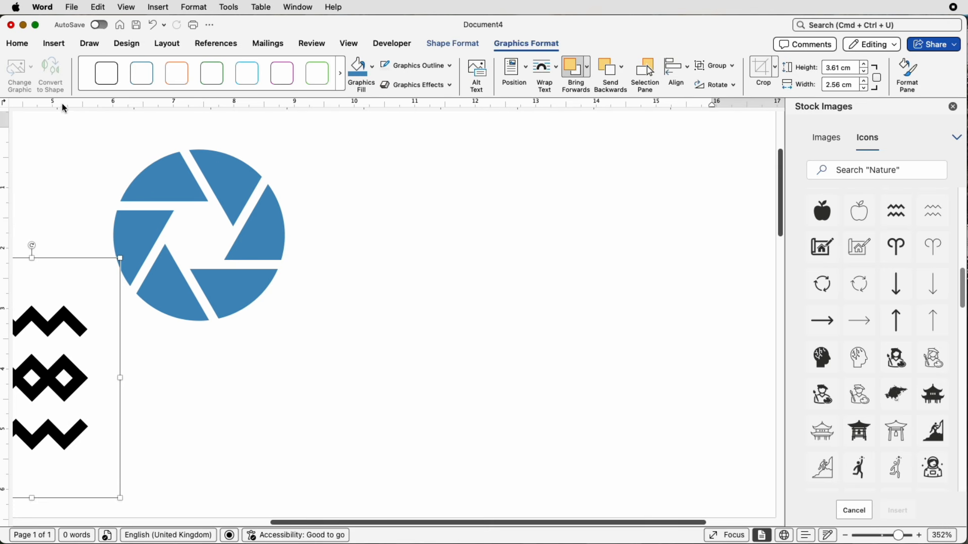
click(54, 44)
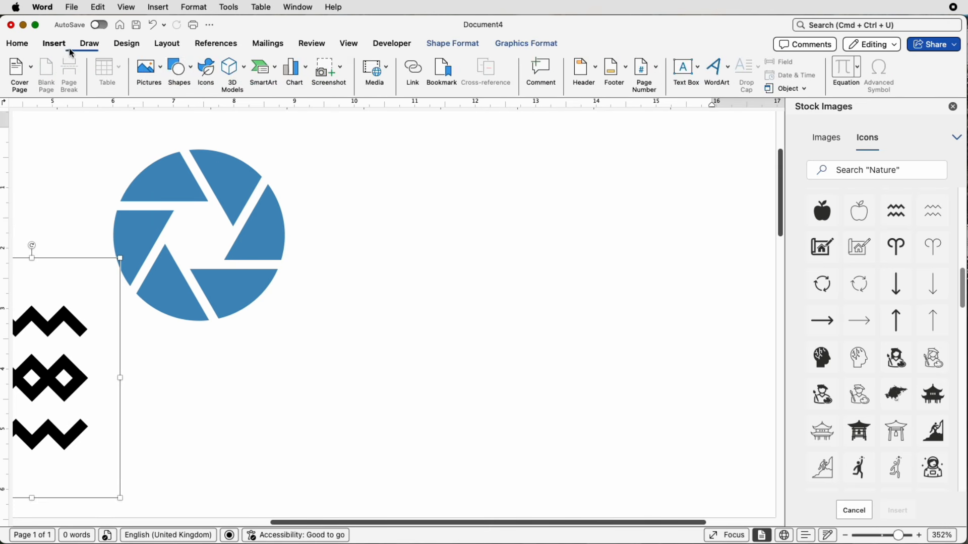
click(193, 79)
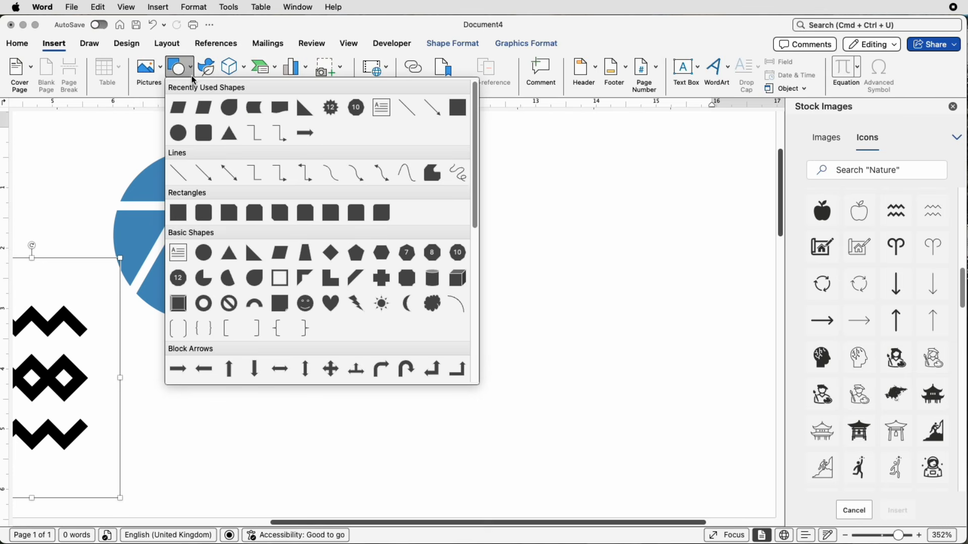
click(255, 282)
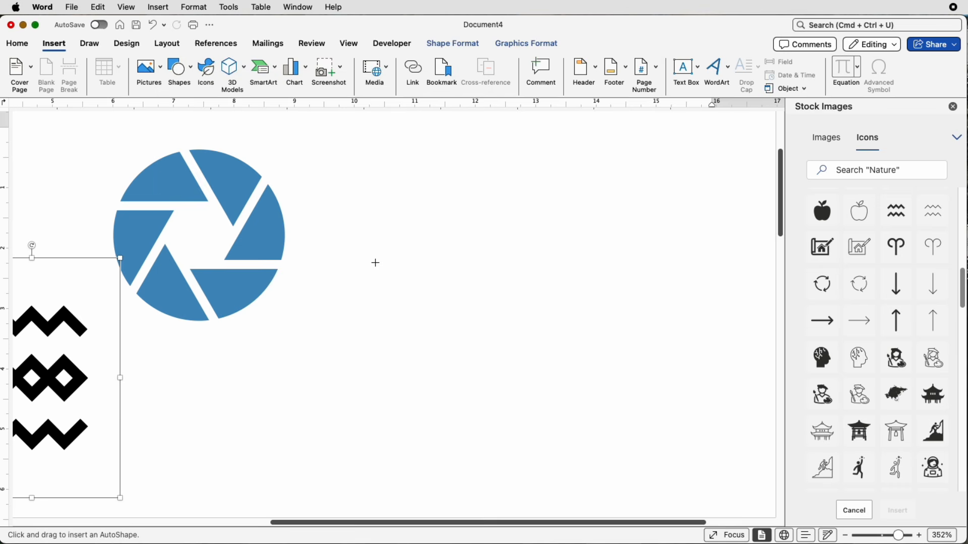
drag(376, 263, 448, 403)
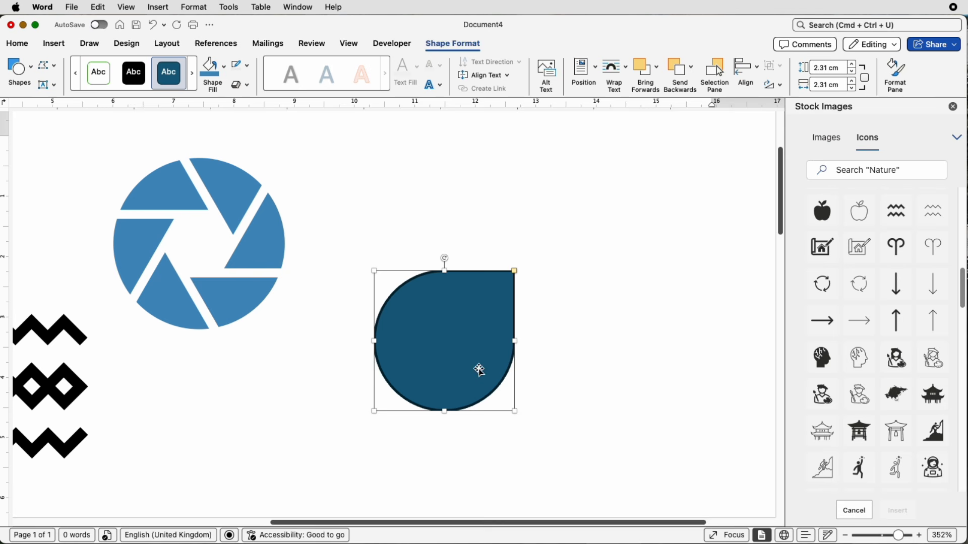
scroll(435, 341, down, 1)
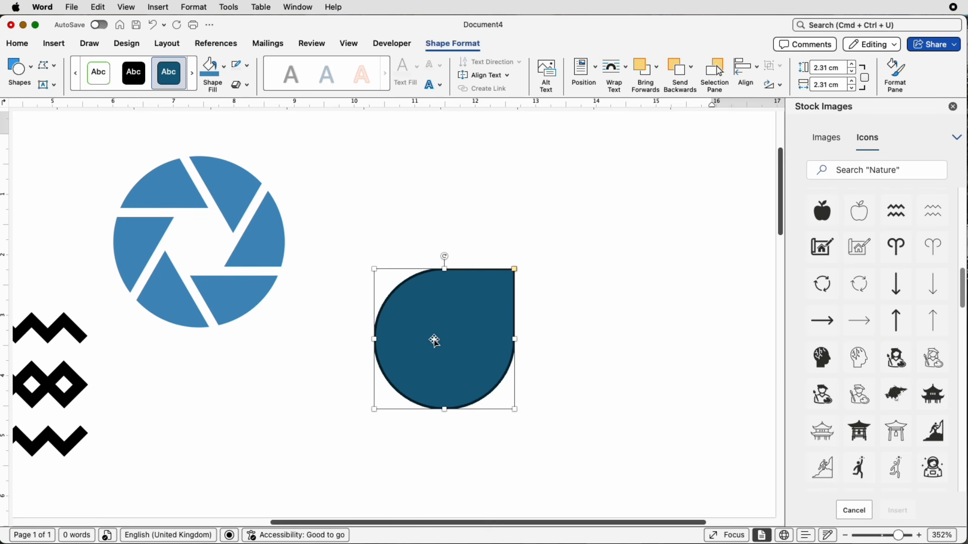
Remove the teardrop's fill and give it a black 3 pt outline
click(224, 66)
click(230, 103)
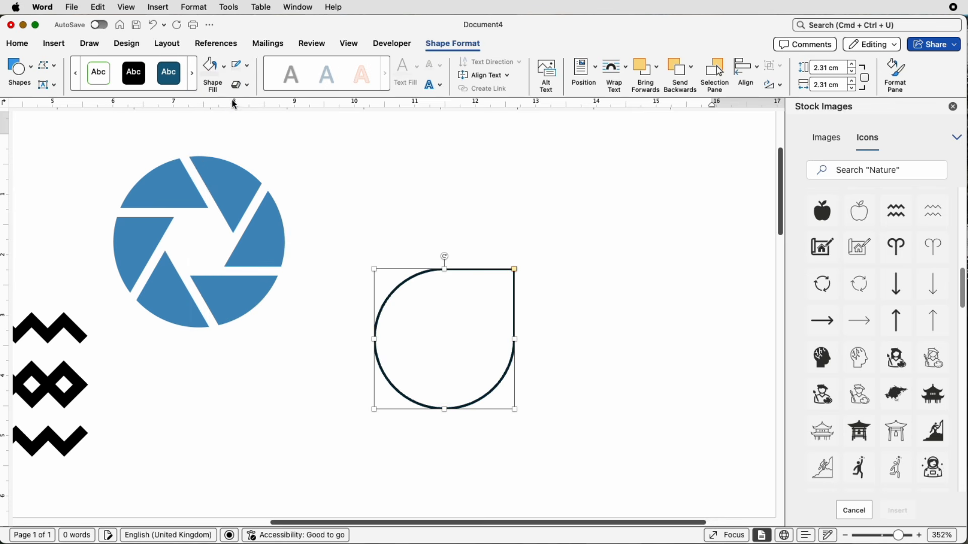
click(248, 67)
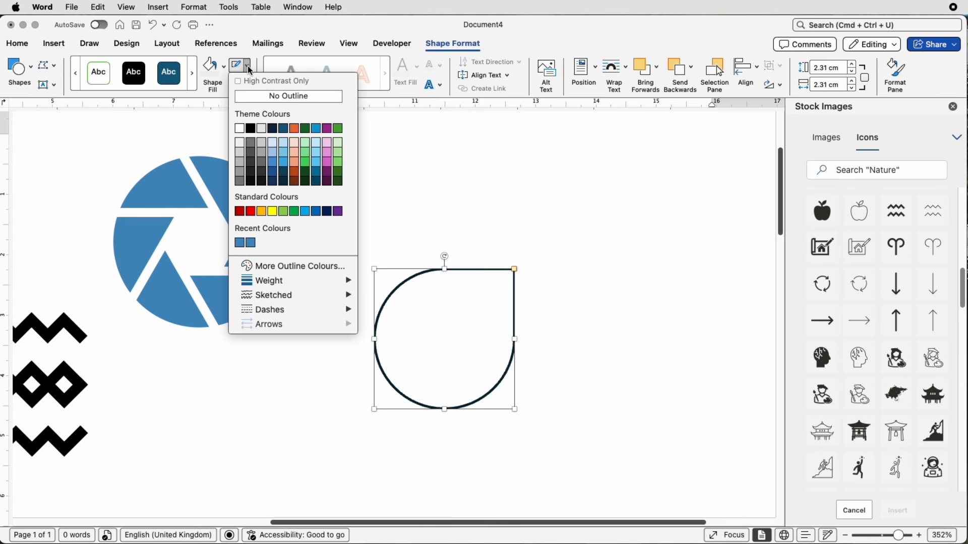
click(251, 130)
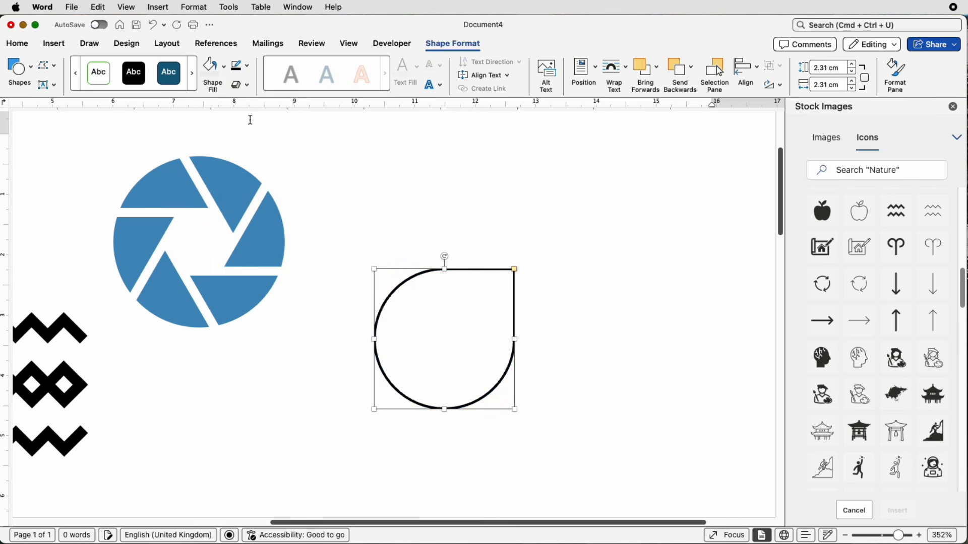
click(247, 66)
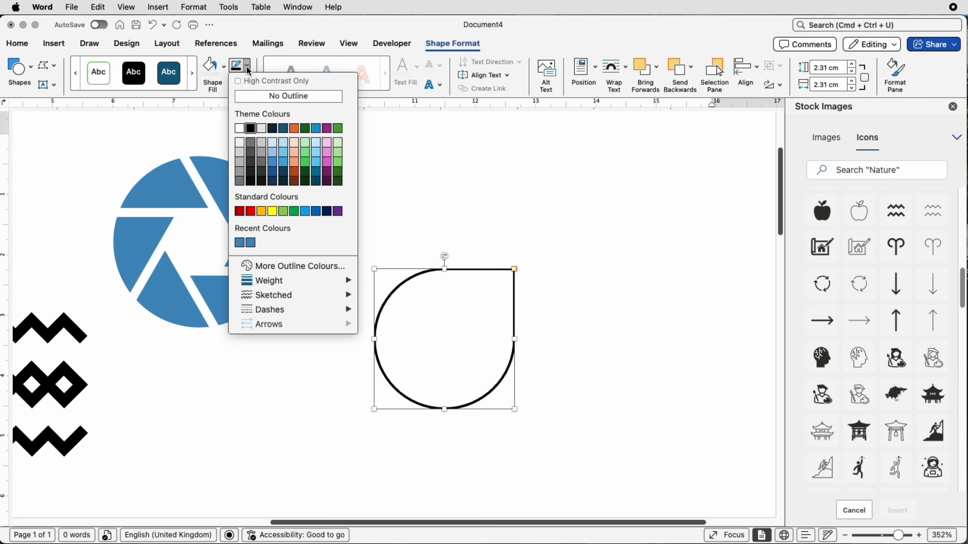
mouse_move(315, 286)
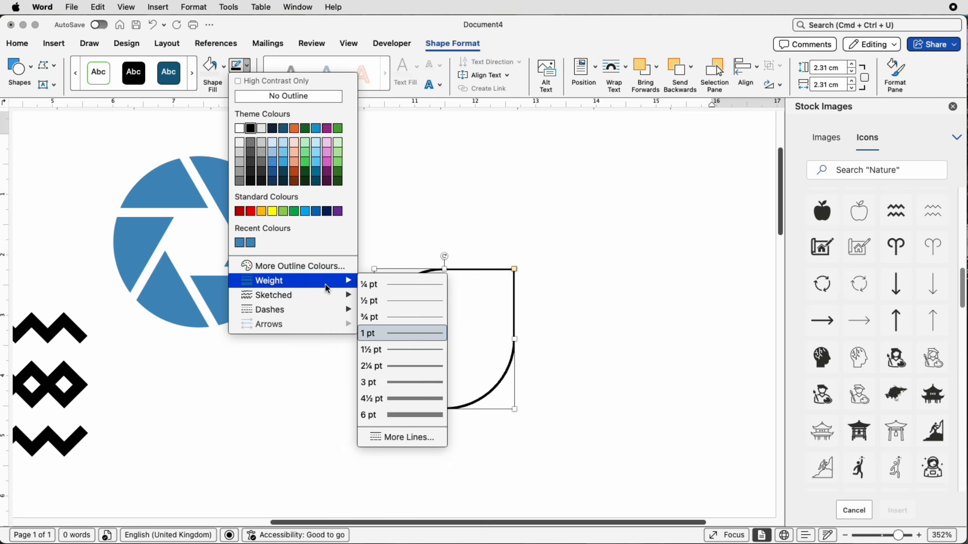
click(406, 383)
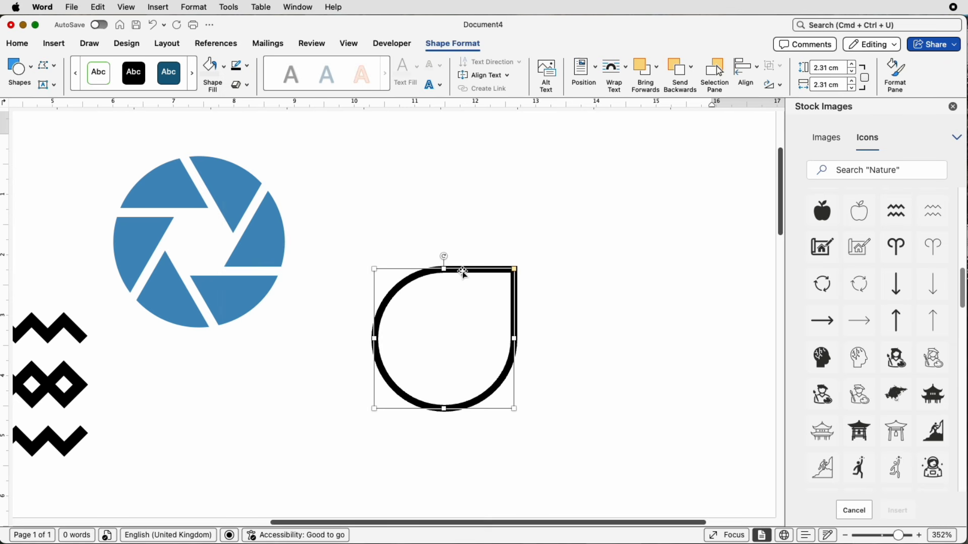
Duplicate the teardrop, rotate the copy 180 degrees and overlap it with the original's corner so the corners form a small square
drag(462, 271, 620, 205)
click(600, 395)
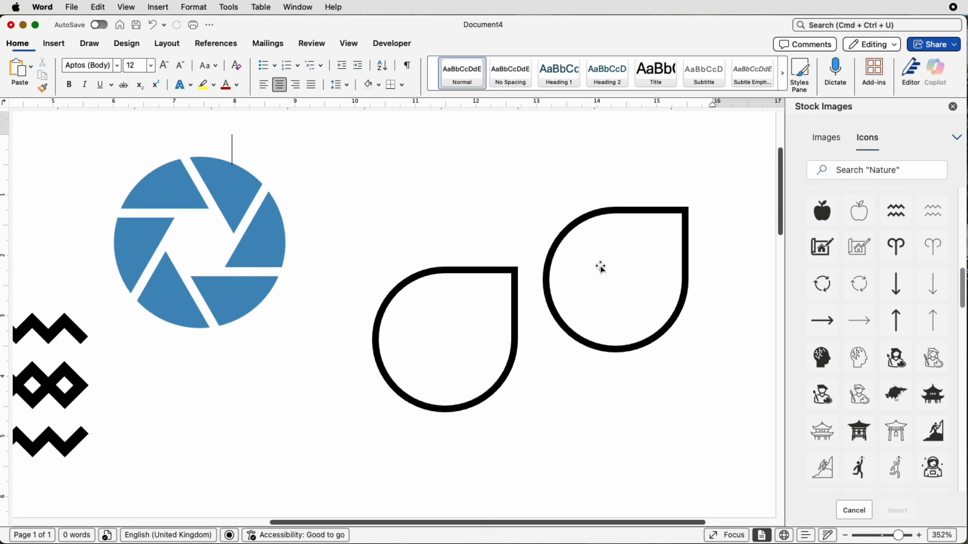
click(580, 225)
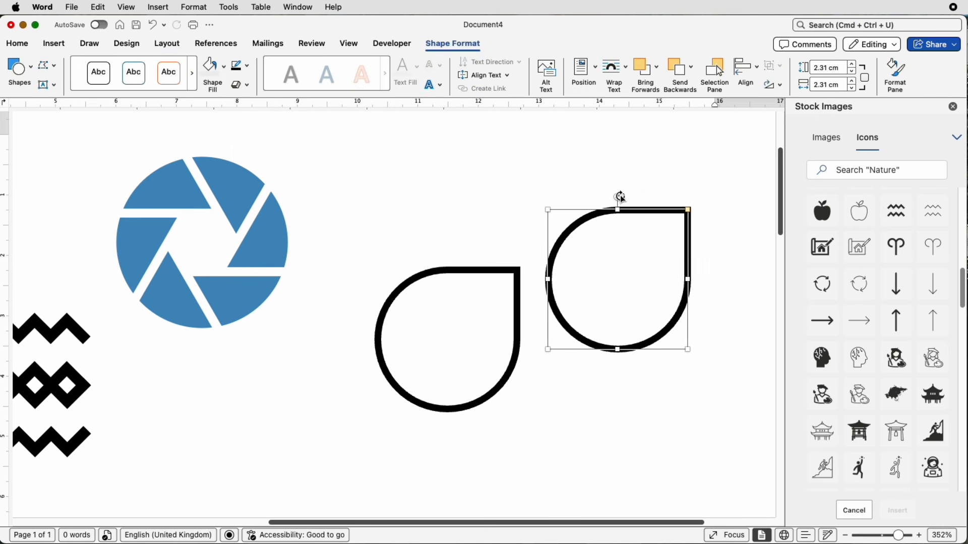
drag(618, 199, 568, 317)
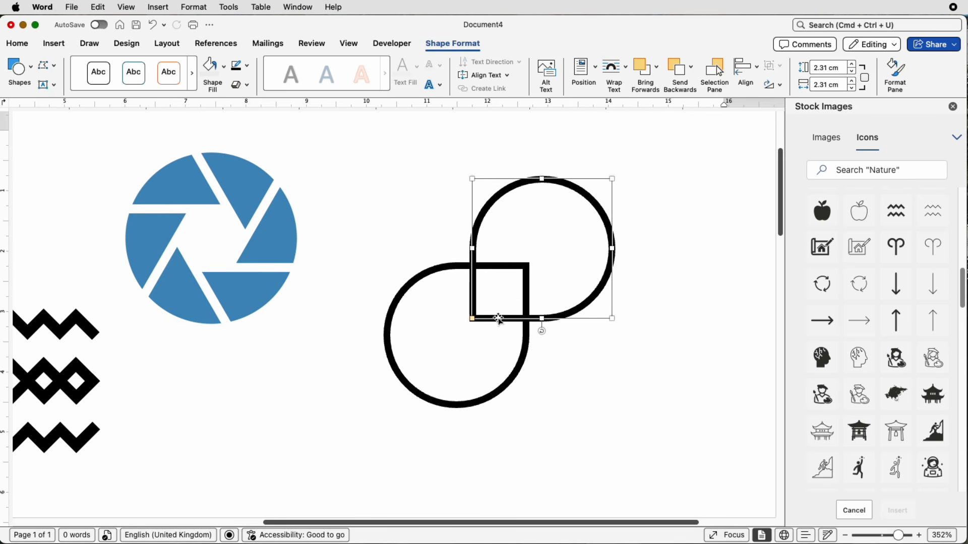
click(625, 271)
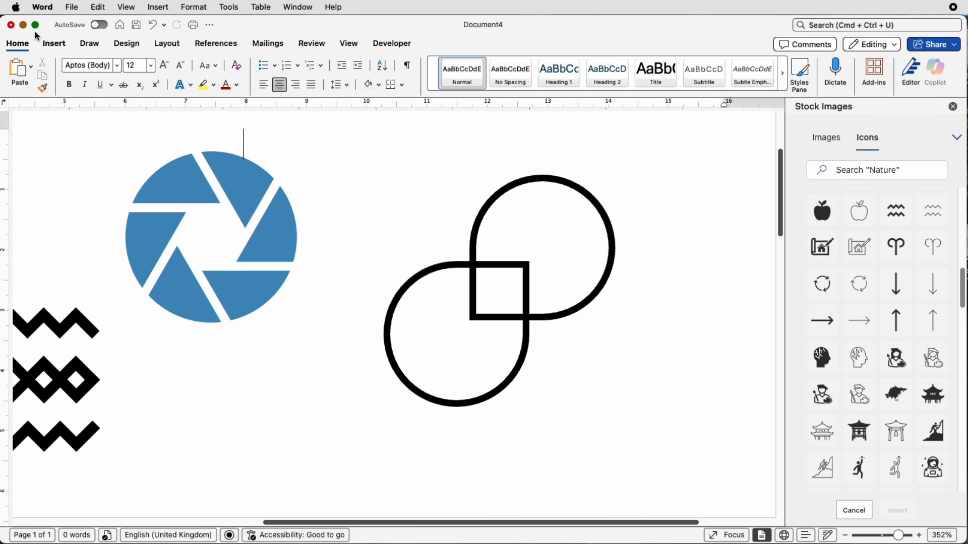
Set the page colour to a light grey theme shade from the white column
click(168, 44)
click(127, 44)
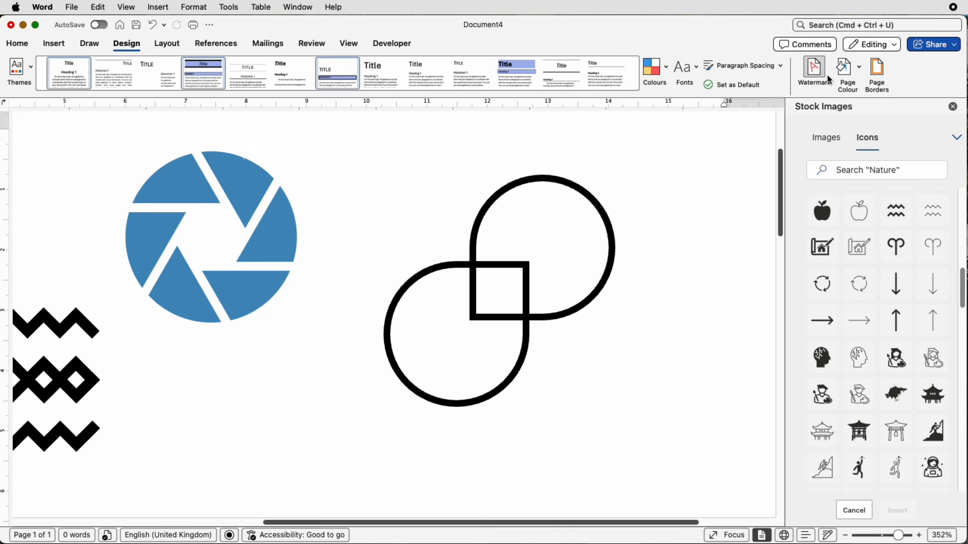
click(855, 74)
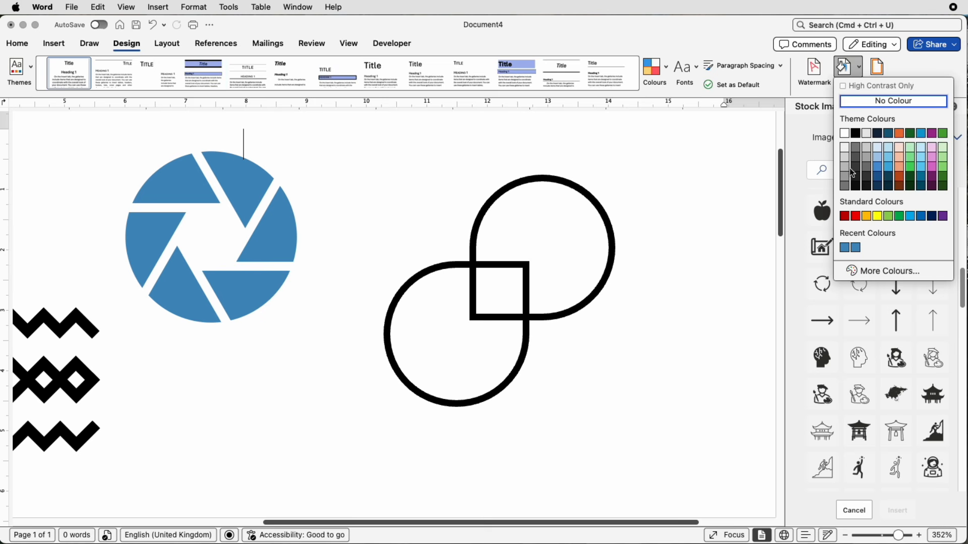
click(845, 165)
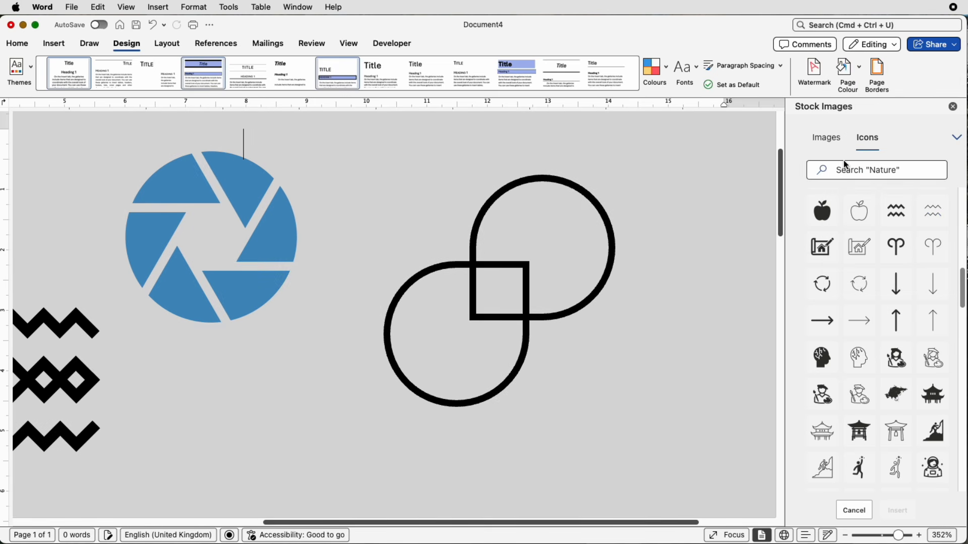
Draw a small rectangle about 0.48 cm high and 0.2 cm wide beside the upper-left crossing of the two teardrops
click(53, 44)
click(180, 70)
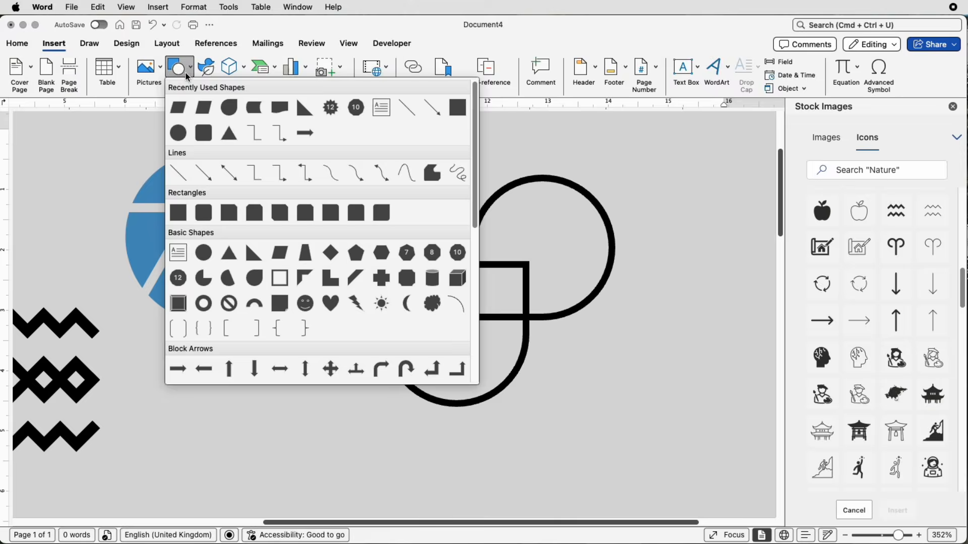
click(178, 213)
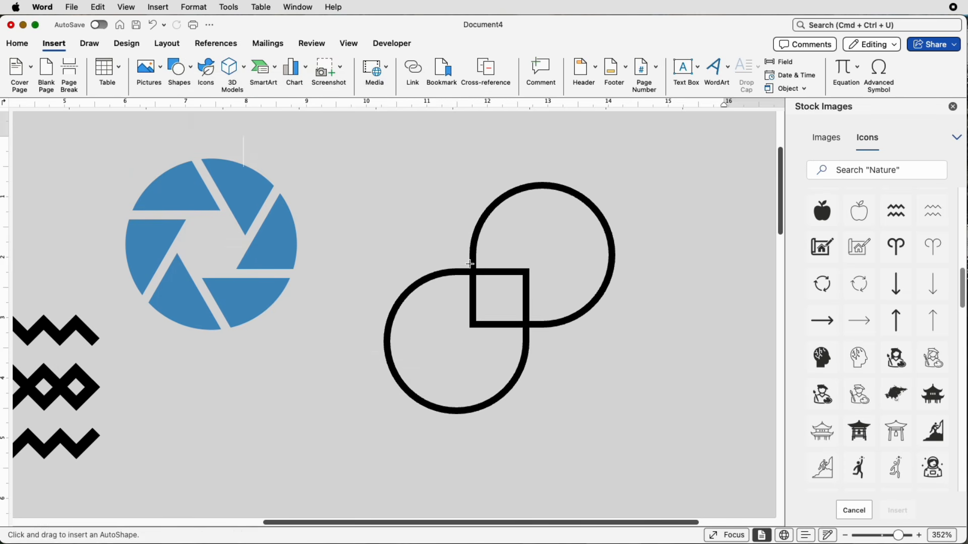
drag(469, 263, 456, 231)
Make the small rectangle white with no outline and place it, about 0.15 cm wide, across the lower teardrop's line beside the upper-left crossing
click(246, 67)
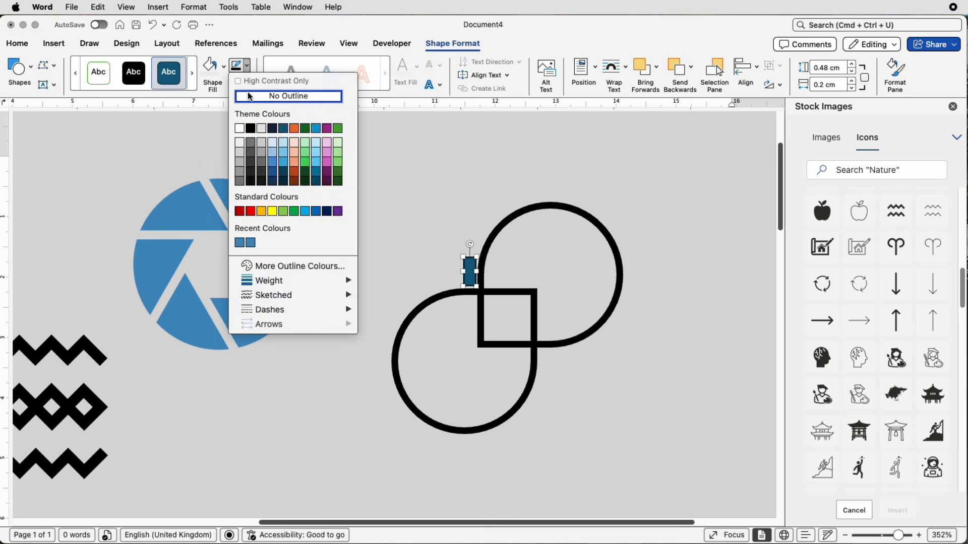
click(249, 96)
click(223, 73)
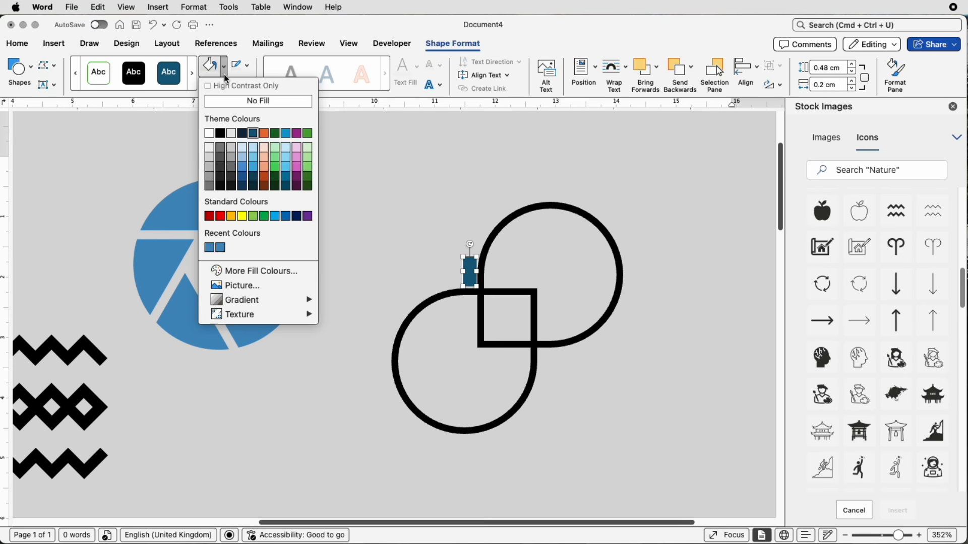
click(210, 134)
drag(477, 272, 477, 288)
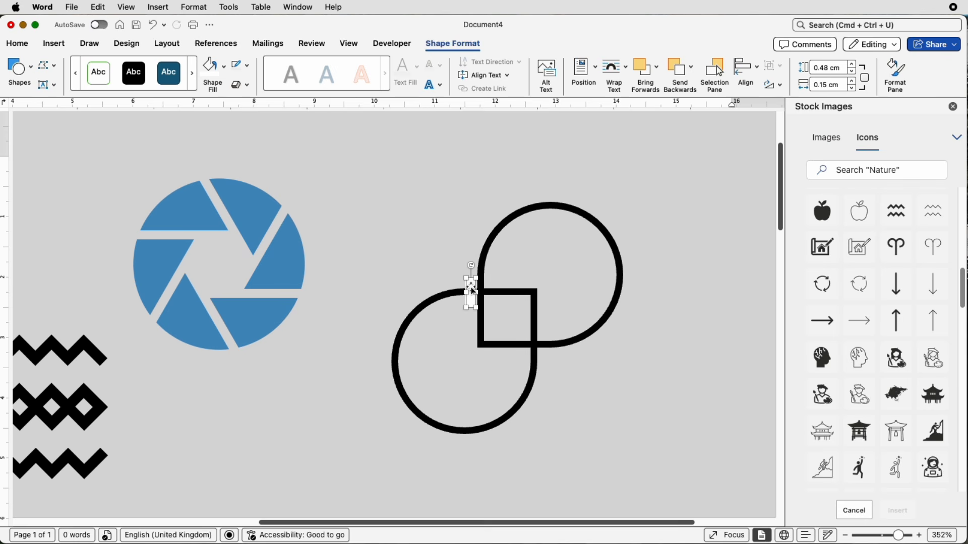
Duplicate the white rectangle and place the copy across the upper teardrop's line just outside the square's lower-right corner
scroll(472, 289, down, 10)
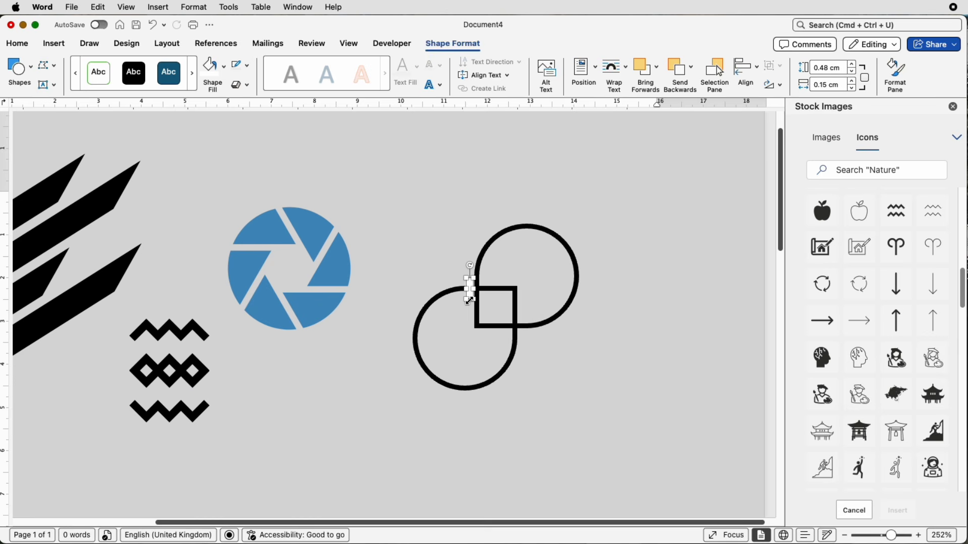
key(super+v)
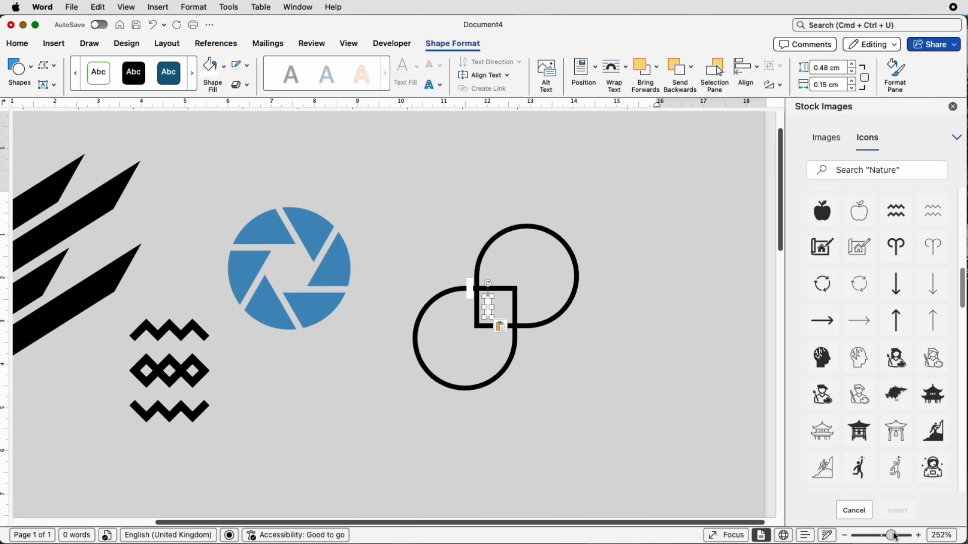
drag(893, 536, 912, 536)
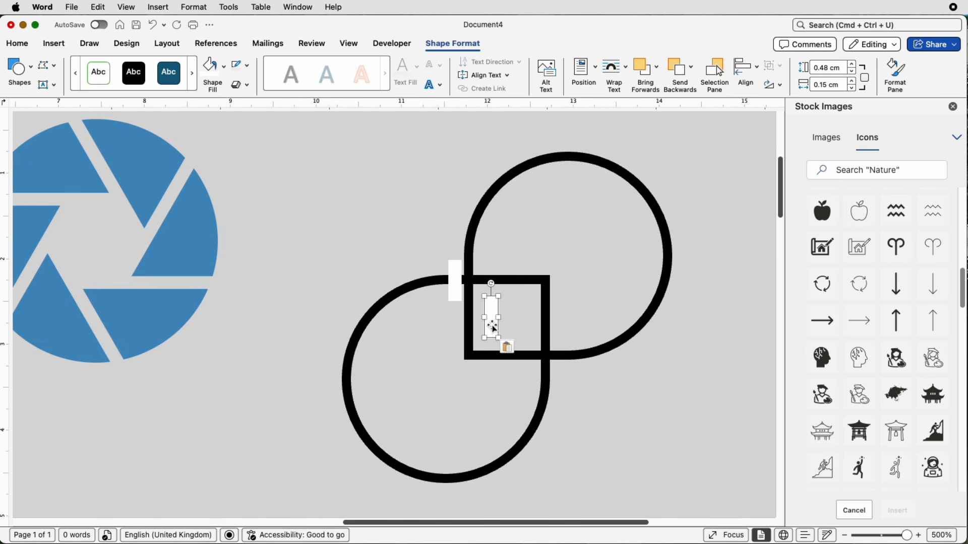
drag(493, 327, 561, 363)
click(579, 435)
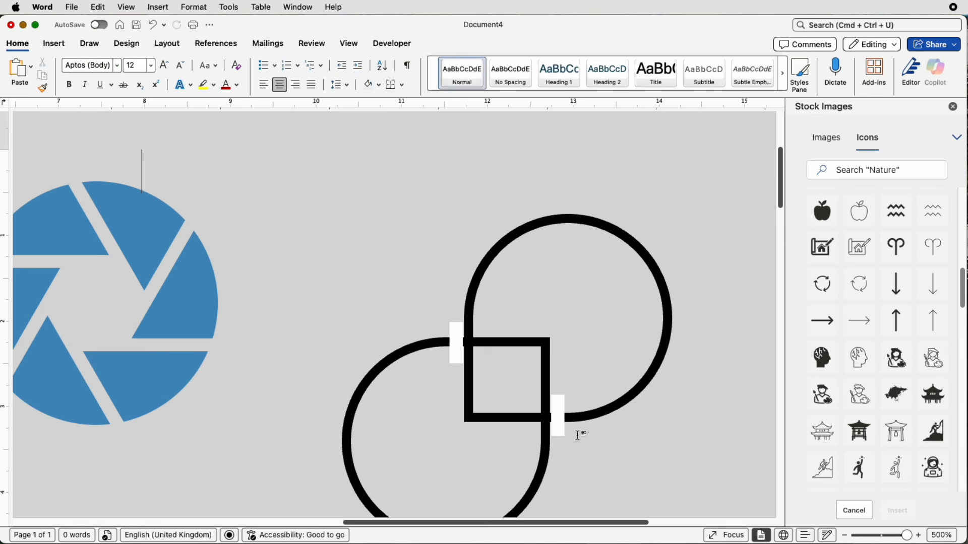
Reset the page colour to No Colour and select each white rectangle in turn to check the gaps they mask
drag(638, 521, 656, 521)
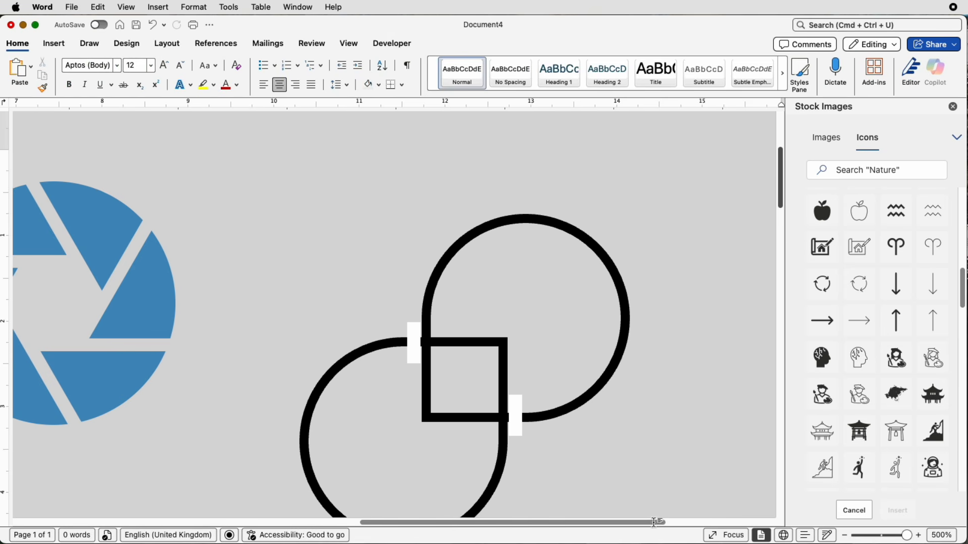
scroll(595, 484, down, 3)
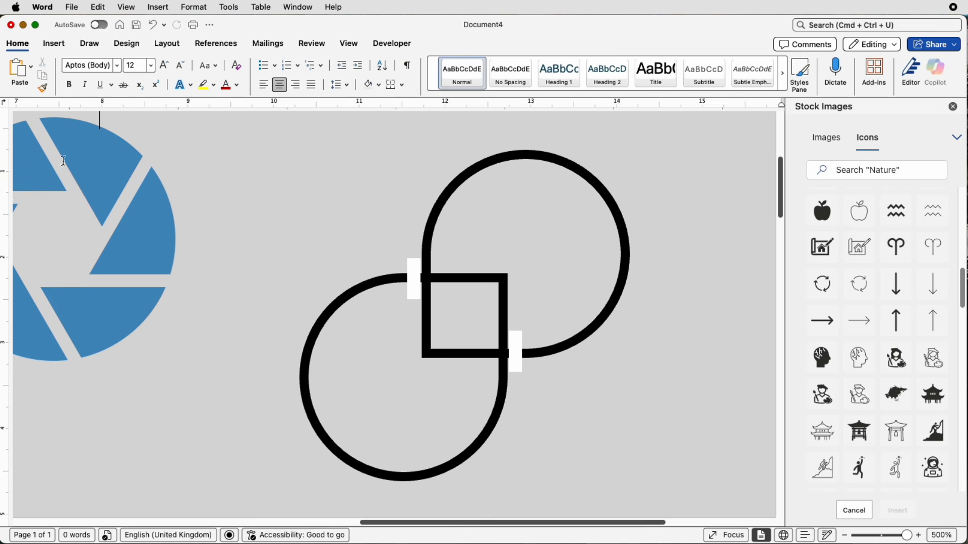
click(131, 46)
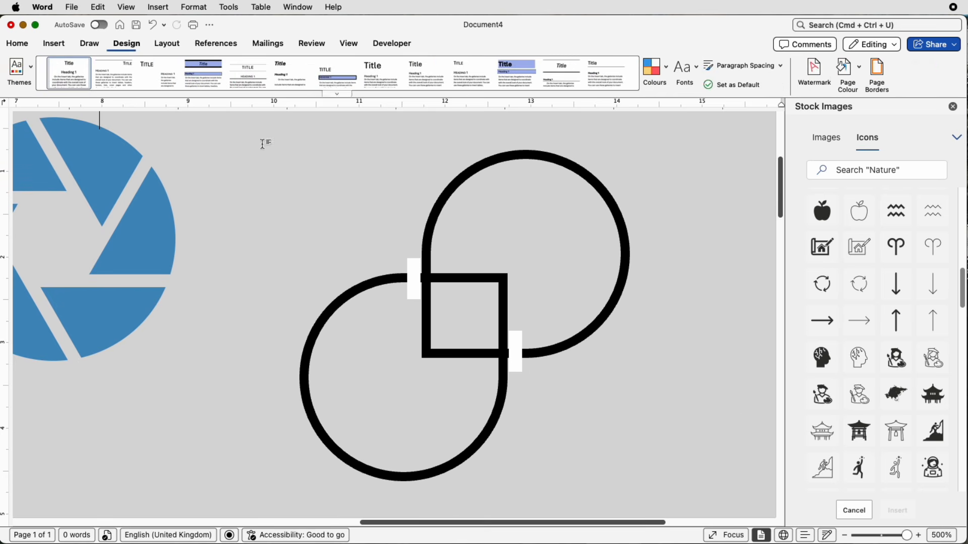
click(849, 72)
click(860, 101)
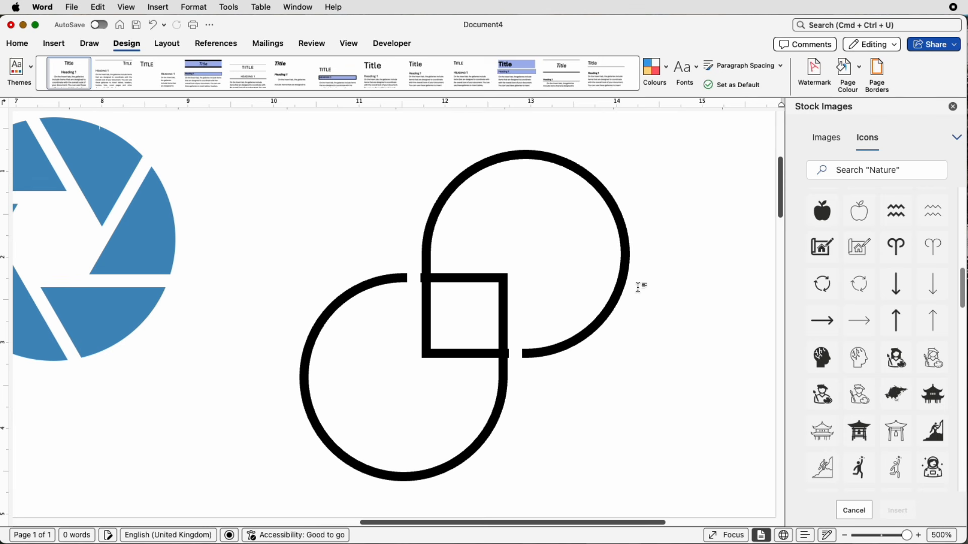
click(516, 356)
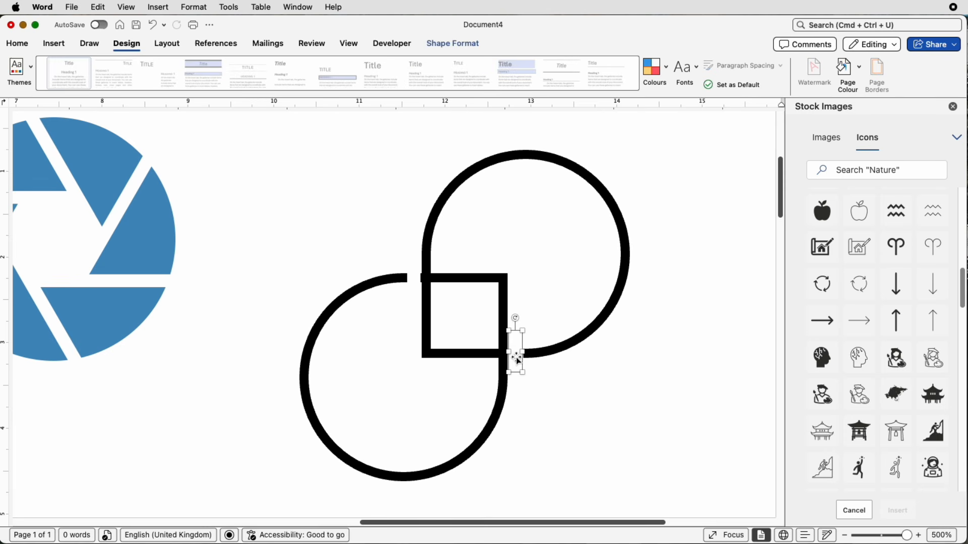
drag(517, 359, 417, 286)
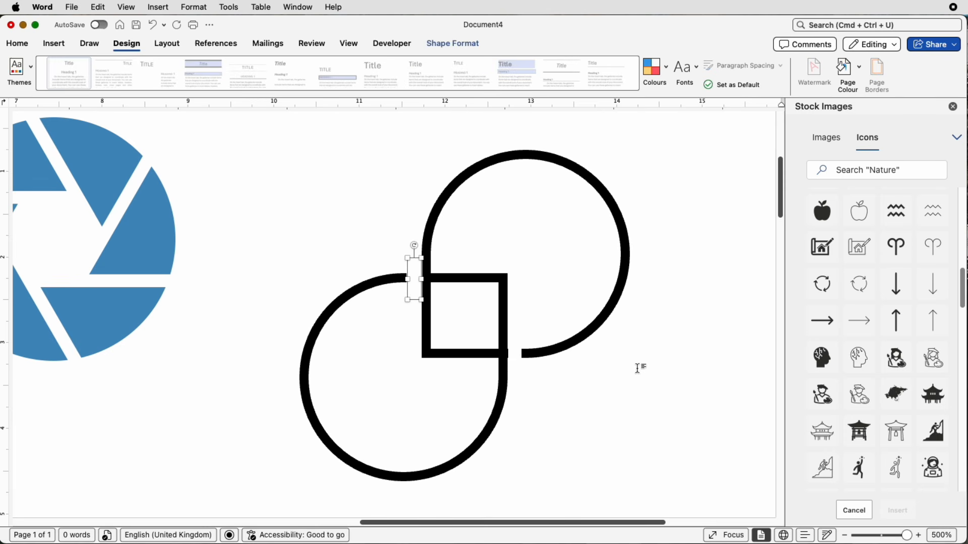
Nudge the selected white rectangle beside the upper-left crossing slightly to the right and deselect it
key(Right)
click(665, 386)
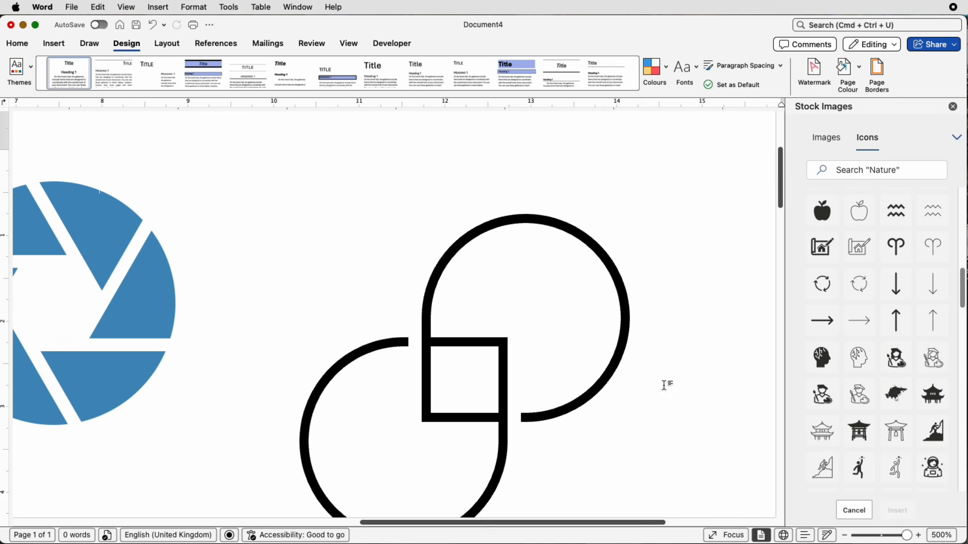
scroll(680, 395, down, 3)
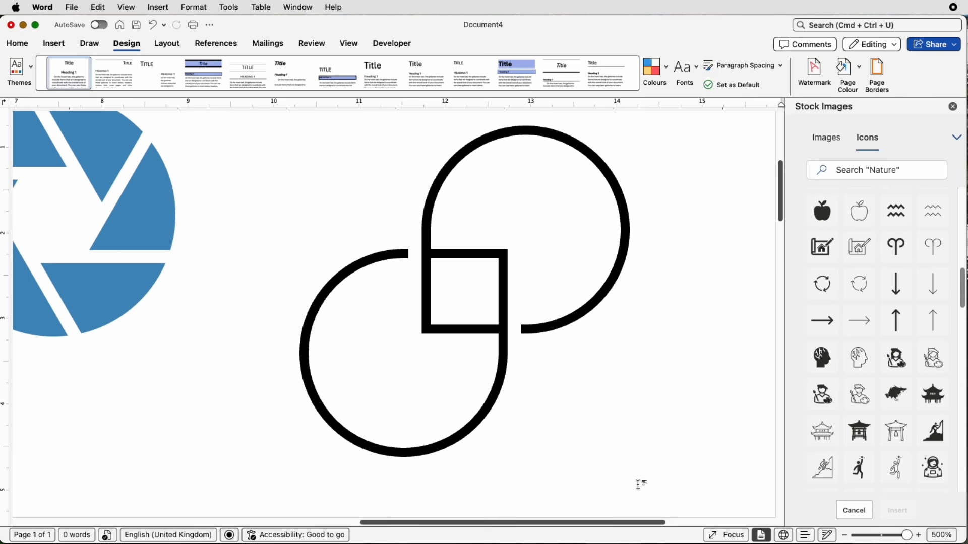
drag(642, 524, 585, 523)
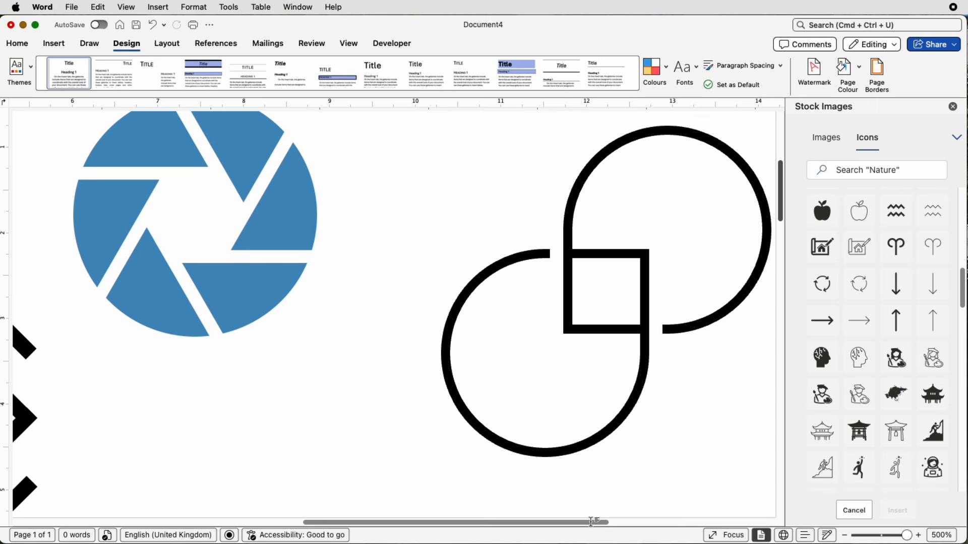
drag(907, 536, 888, 535)
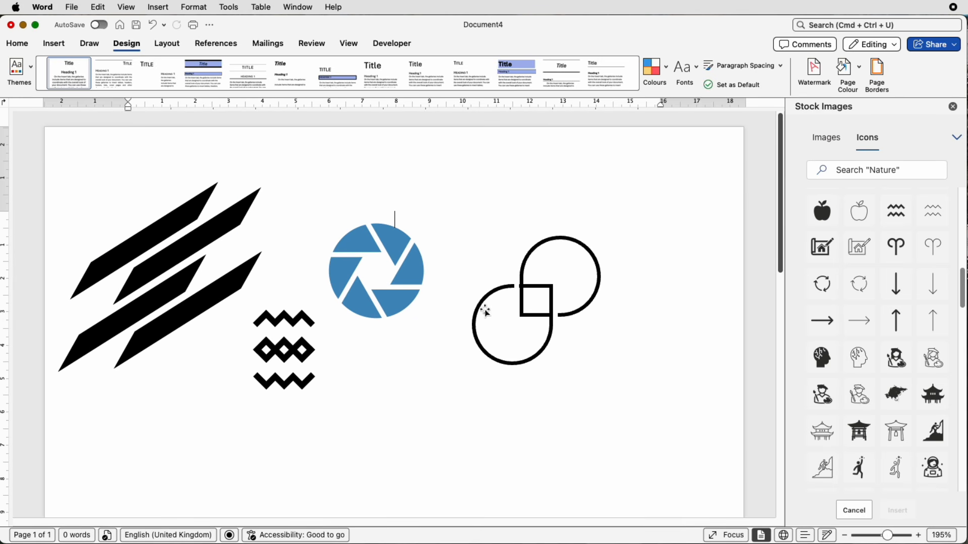
Duplicate a white rectangle as a tall, narrow vertical bar across the four black parallelograms and shift it towards their left half
click(518, 293)
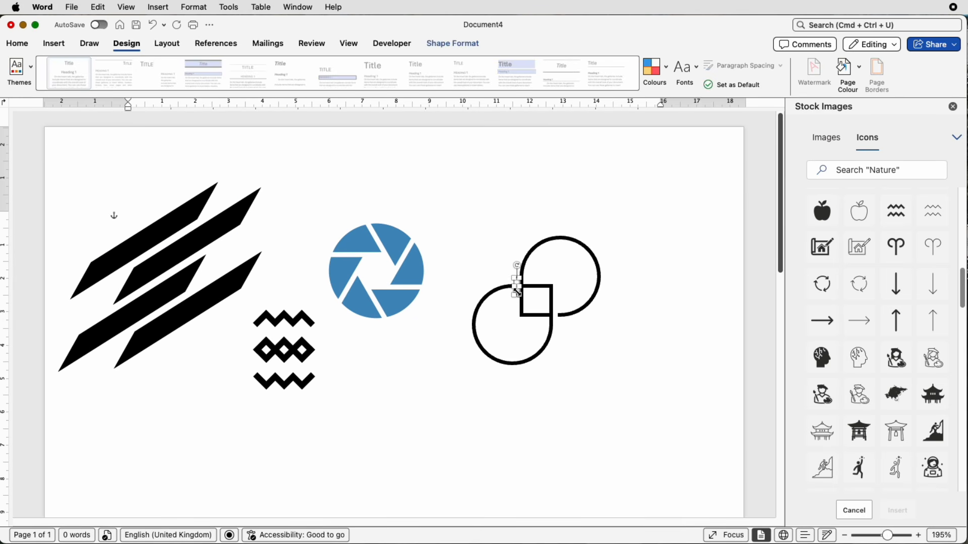
drag(517, 292, 173, 361)
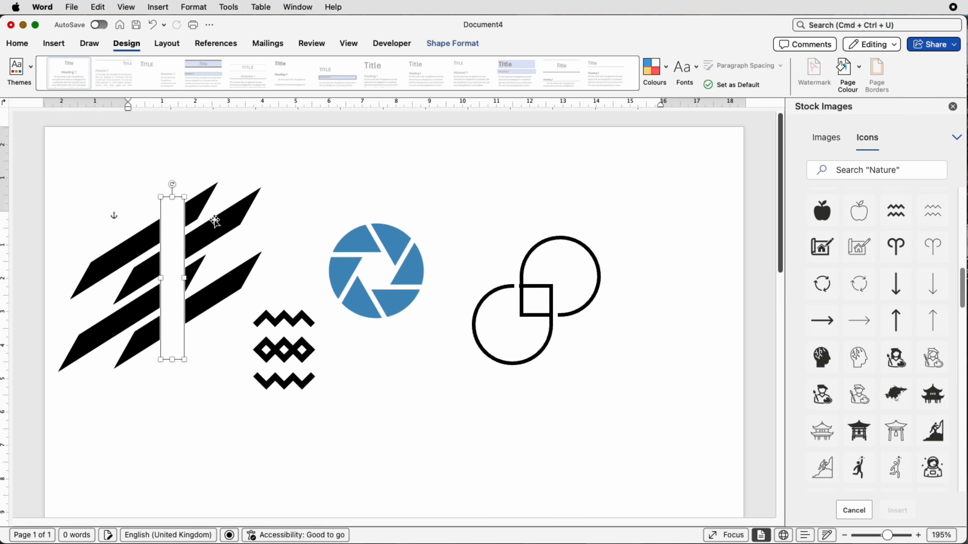
drag(184, 277, 169, 277)
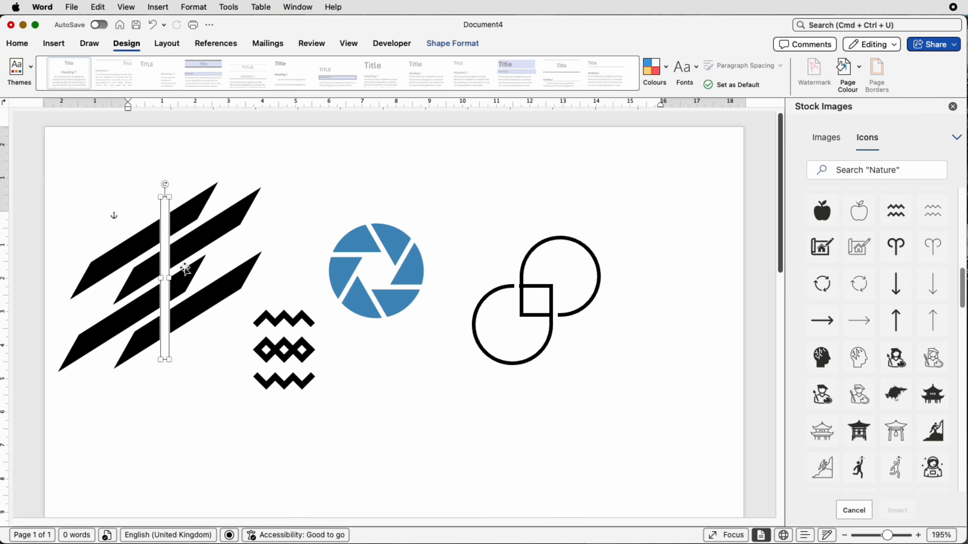
click(322, 197)
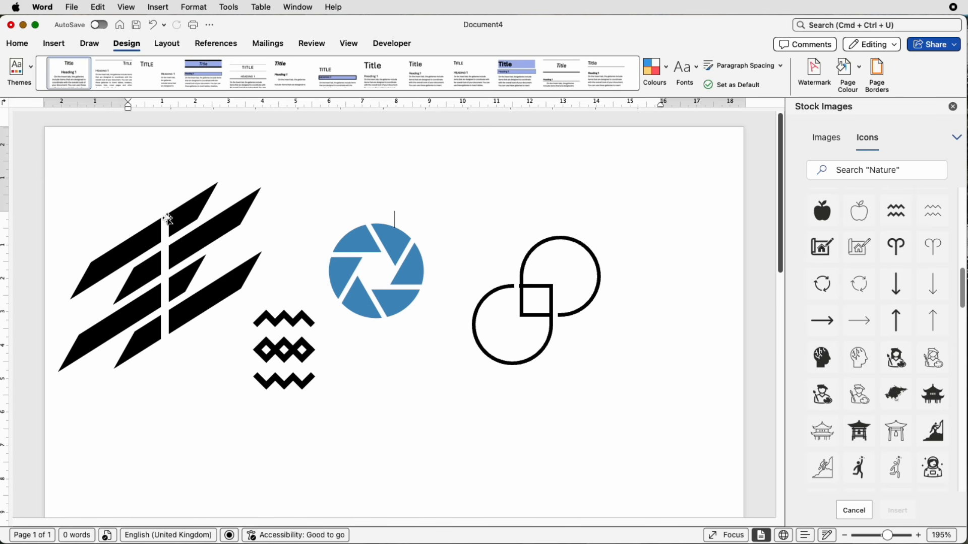
drag(164, 316, 140, 316)
click(185, 397)
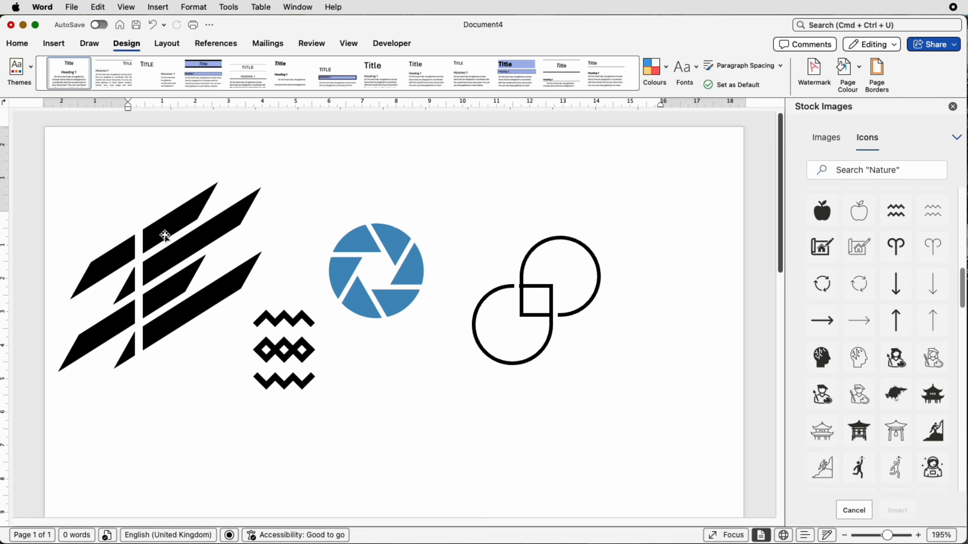
Draw a circle about 5.59 cm in diameter and centre it over the two-teardrop logo
click(54, 43)
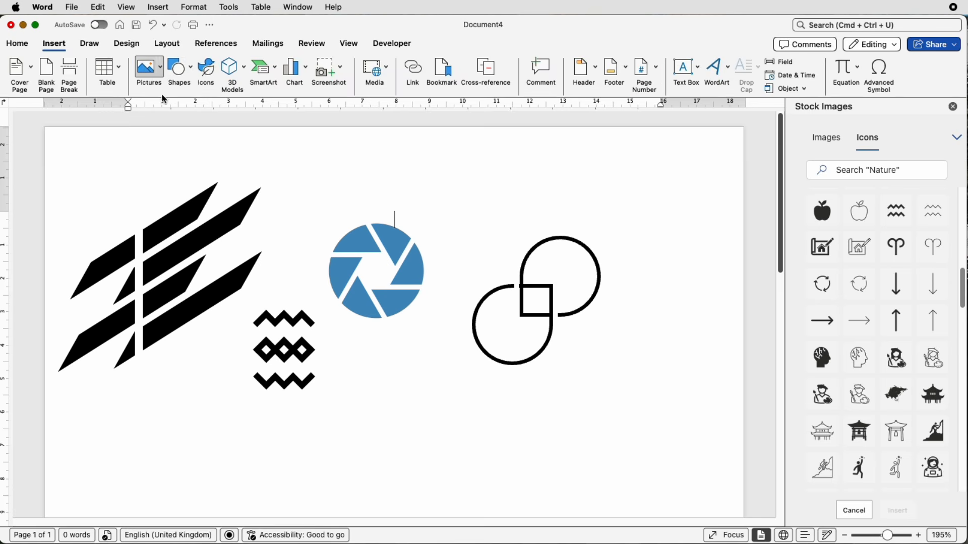
click(180, 67)
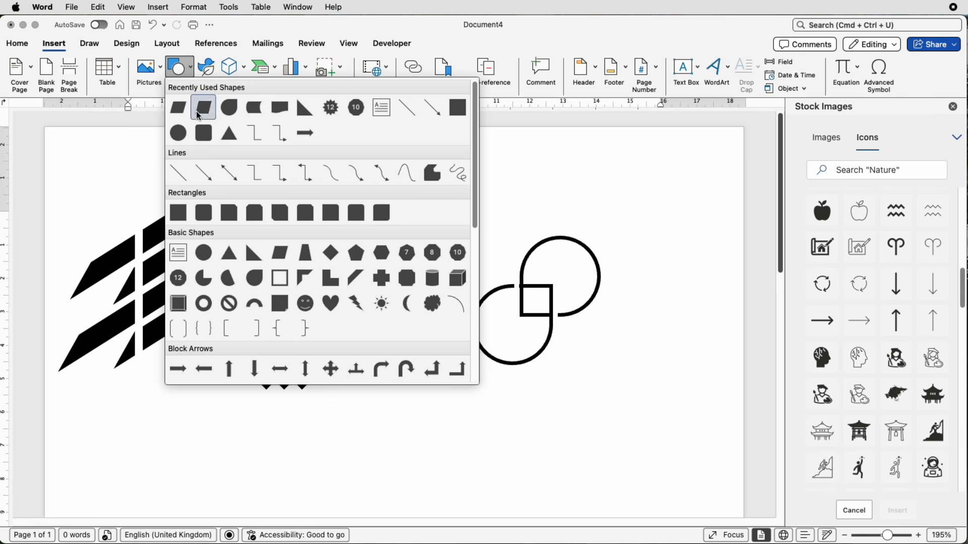
click(177, 133)
drag(466, 225, 563, 408)
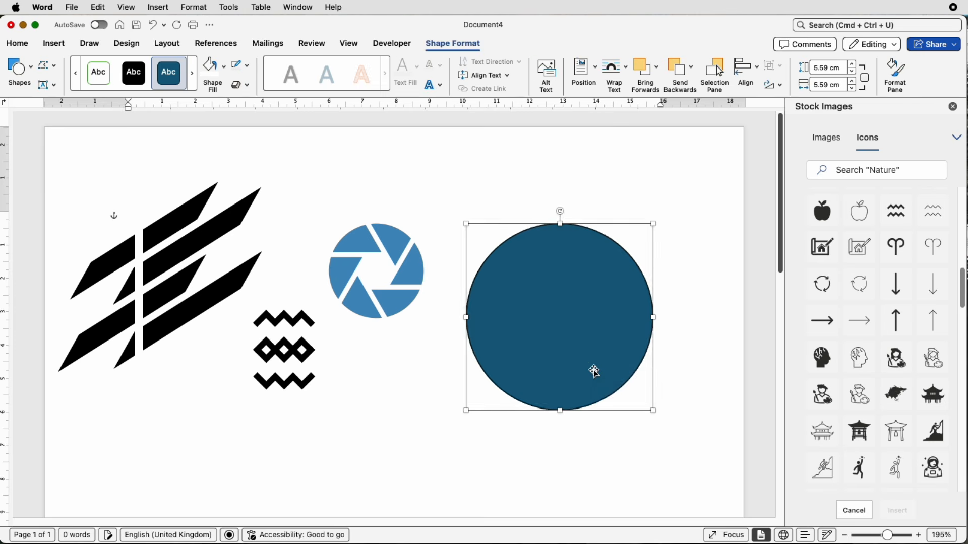
drag(593, 370, 568, 353)
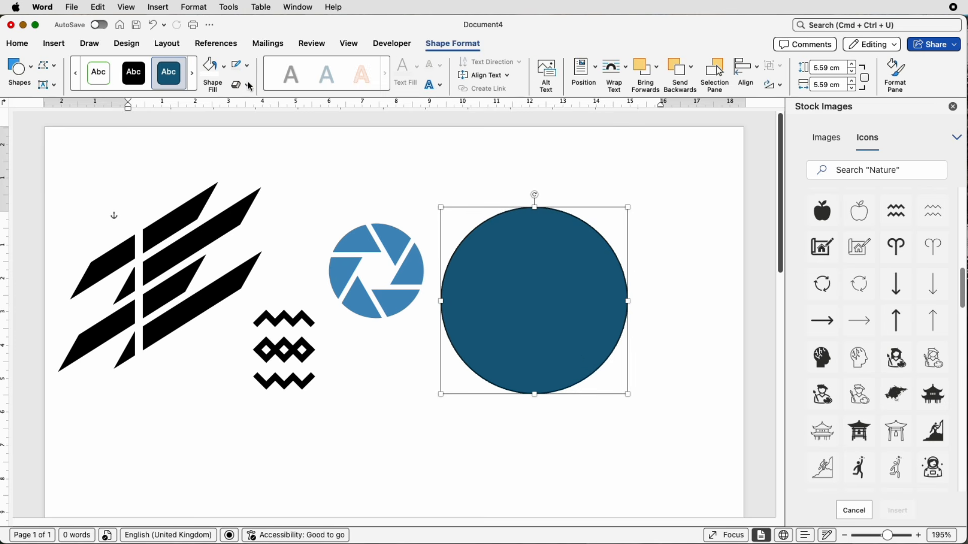
Give the circle no outline and the recently used blue fill, and send it behind the teardrop logo
click(247, 65)
click(244, 94)
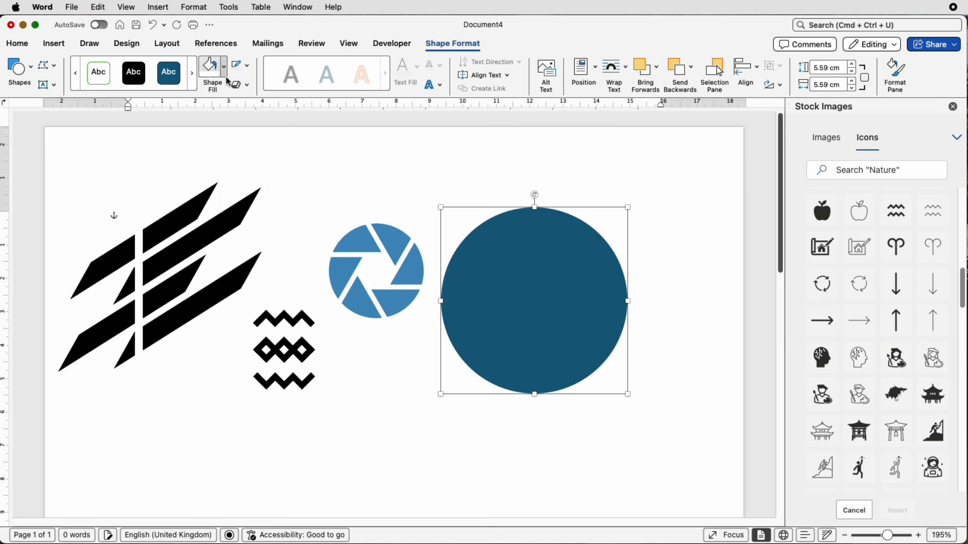
click(226, 78)
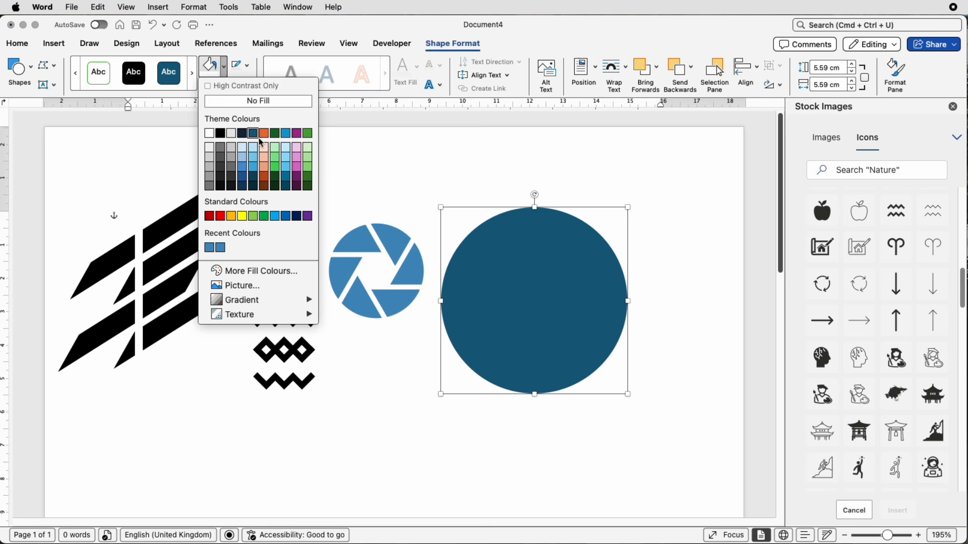
click(220, 248)
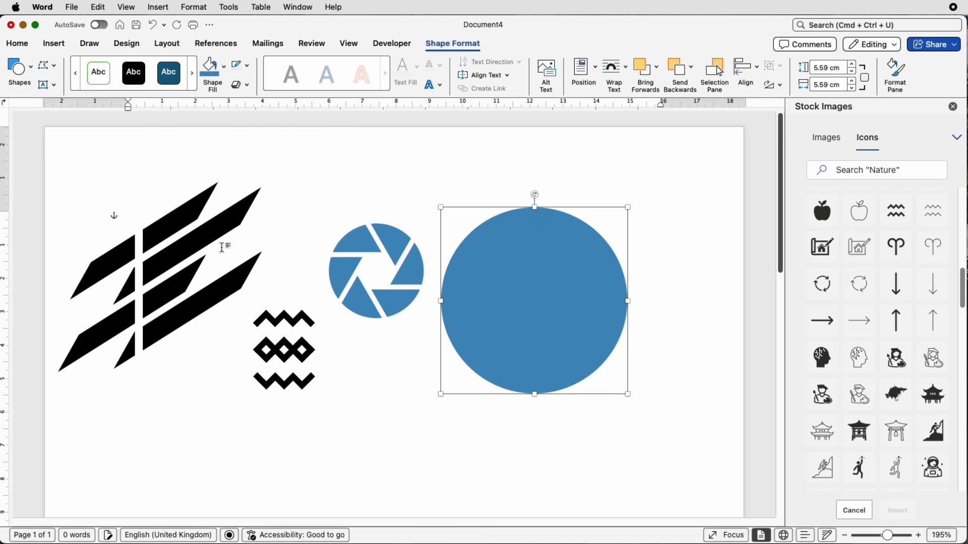
click(691, 66)
click(701, 108)
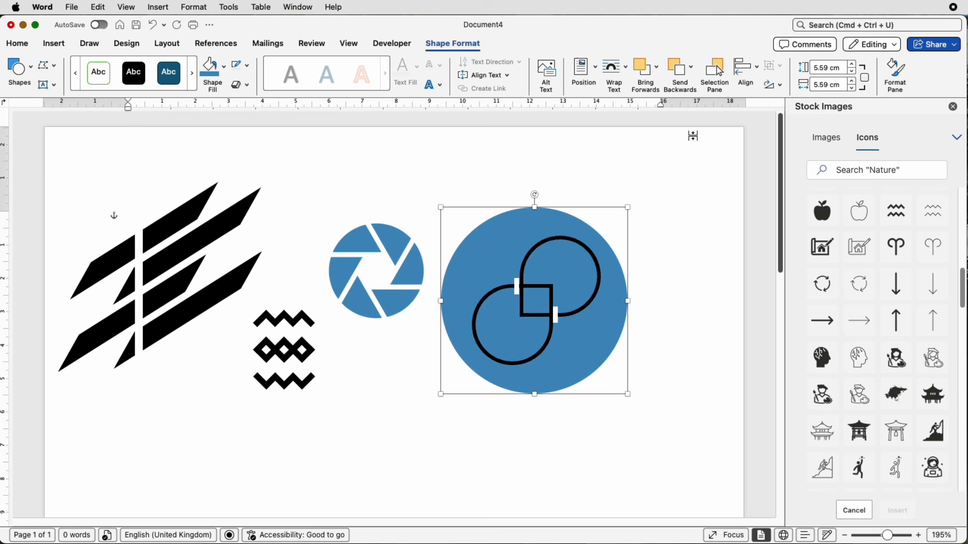
Fill both small white masking rectangles with the same blue as the background circle
click(556, 316)
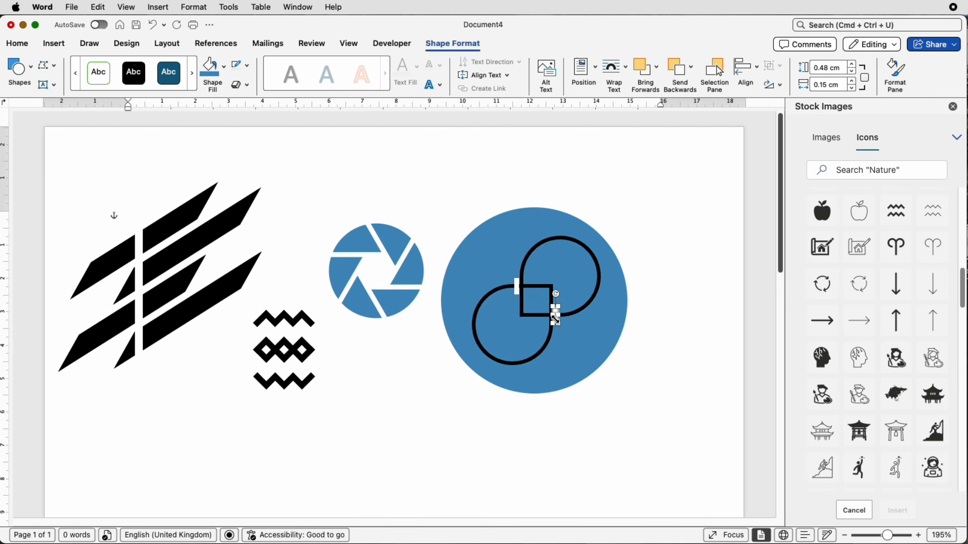
shift+click(516, 289)
scroll(519, 342, down, 2)
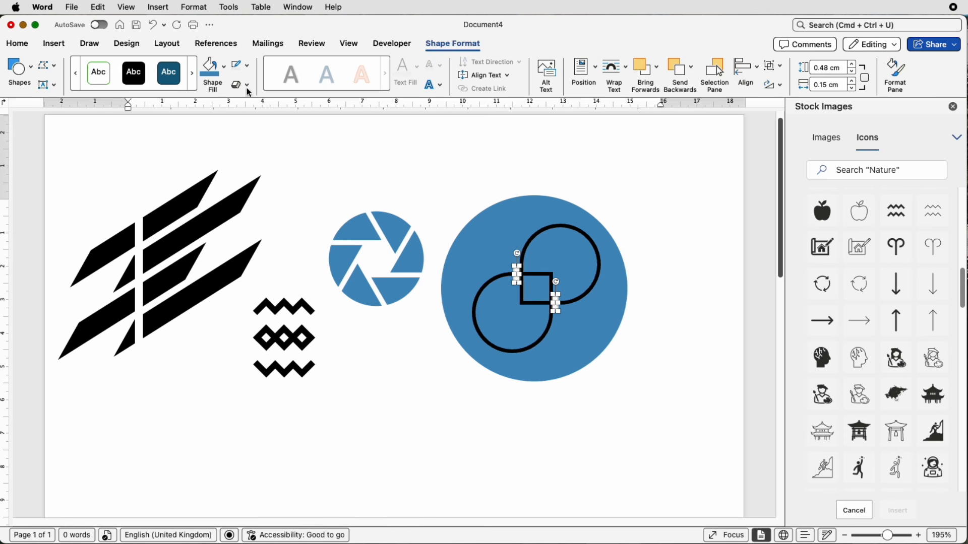
click(212, 73)
click(697, 244)
scroll(698, 244, up, 5)
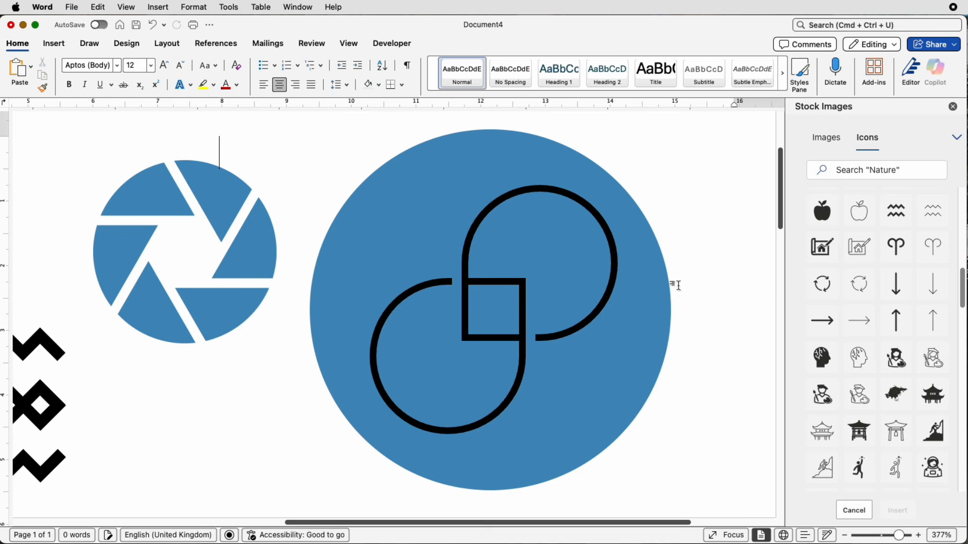
Delete the white vertical bar lying across the black parallelograms
scroll(461, 278, down, 1)
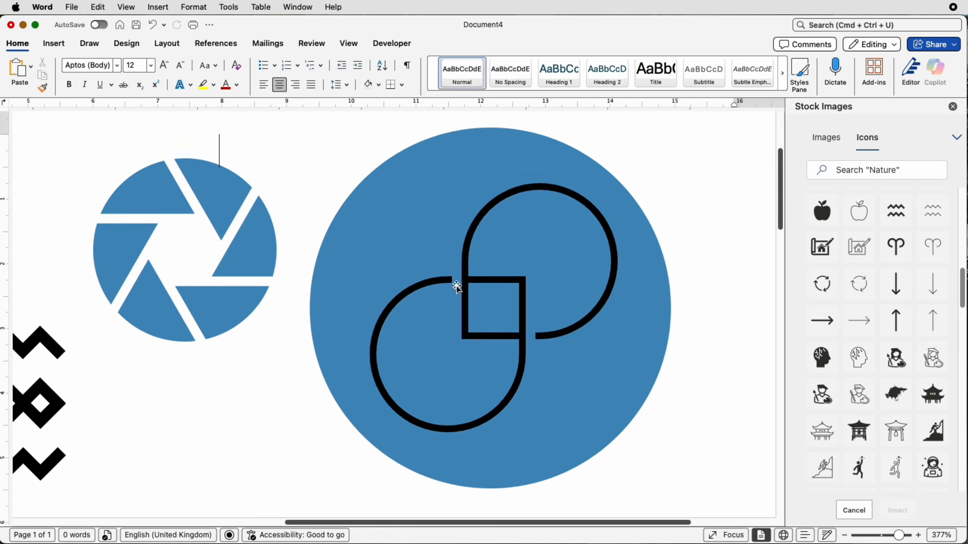
scroll(457, 287, down, 1)
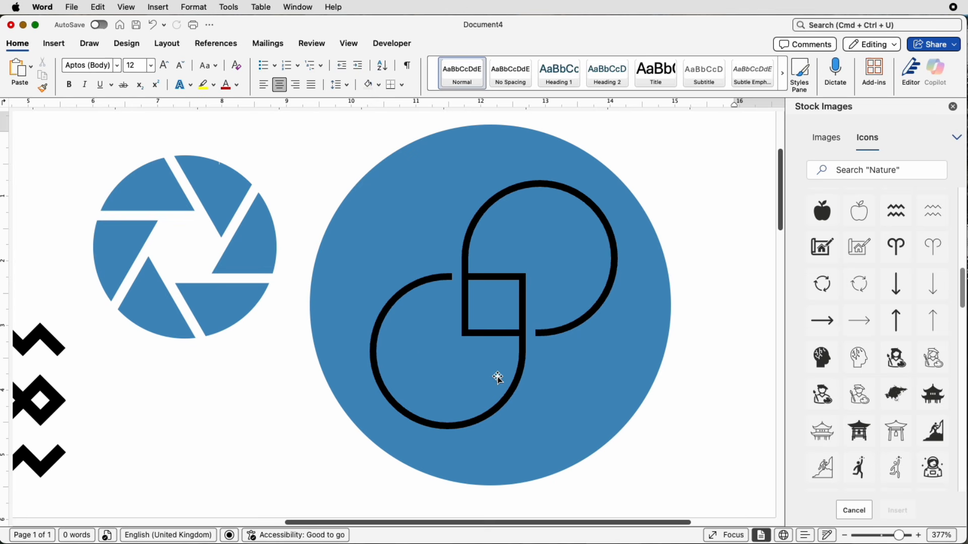
scroll(498, 378, left, 1)
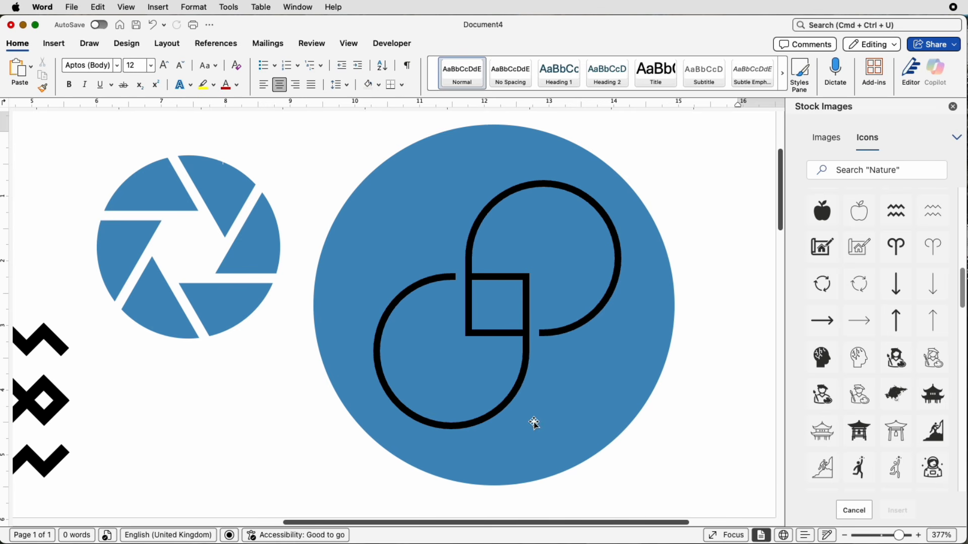
drag(898, 535, 885, 535)
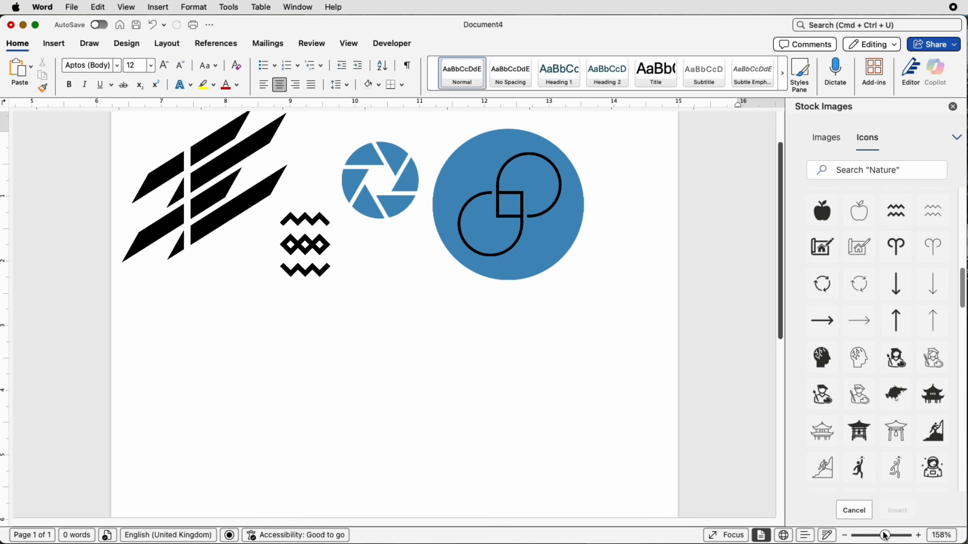
click(187, 196)
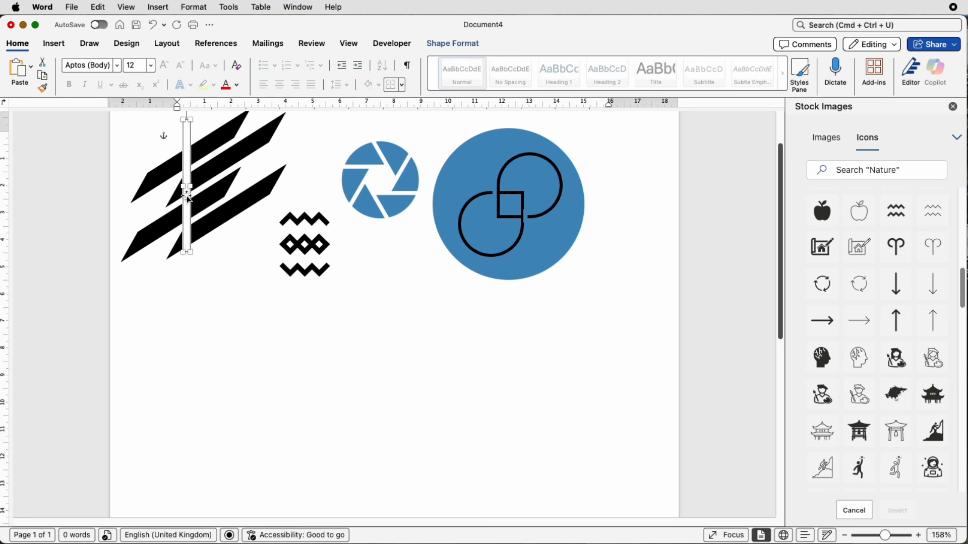
key(Delete)
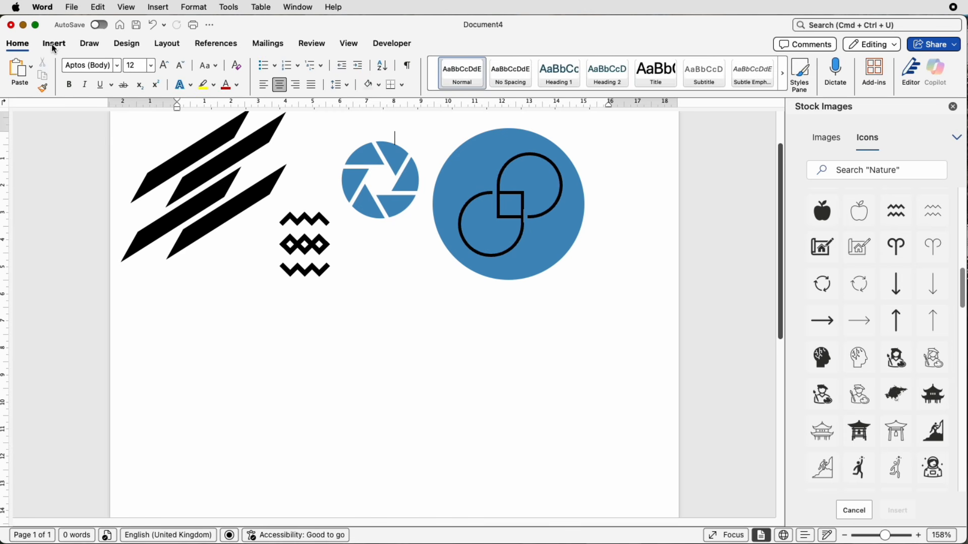
Draw a text box about 2.26 cm high and 6.22 cm wide below the logos, containing COMPANY NAME with TAGLINE TEXT beneath
click(55, 45)
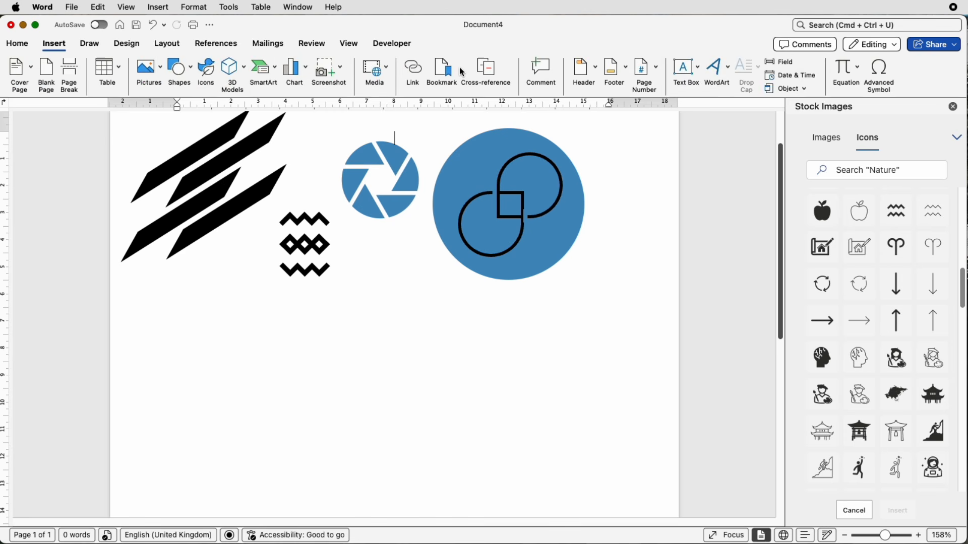
click(698, 68)
click(706, 91)
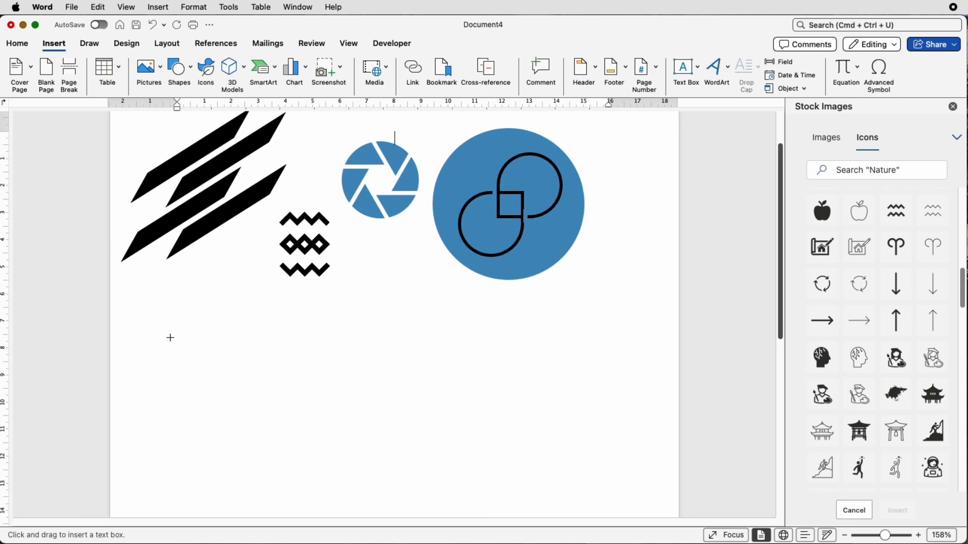
drag(148, 330, 317, 392)
key(Caps_Lock)
text(COMP)
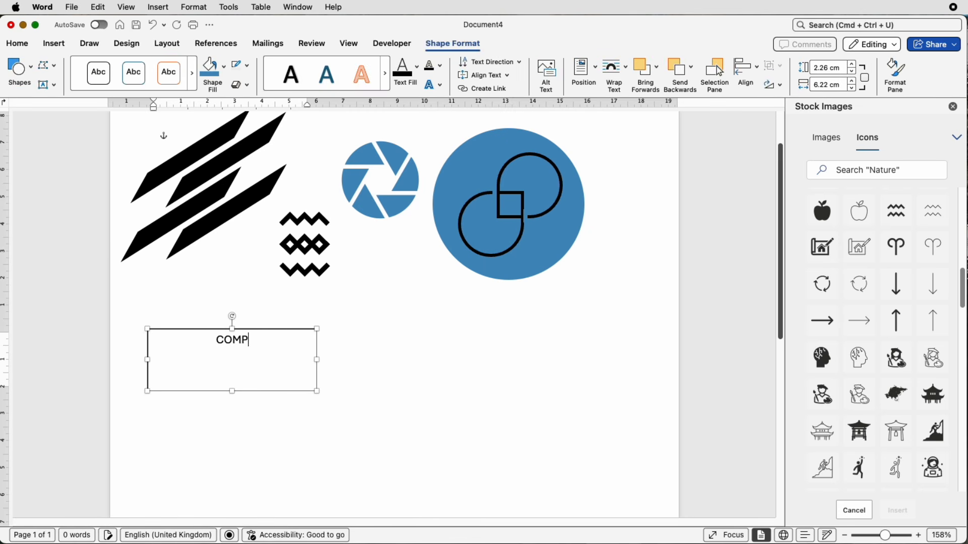
text(ANY NAME)
key(Return)
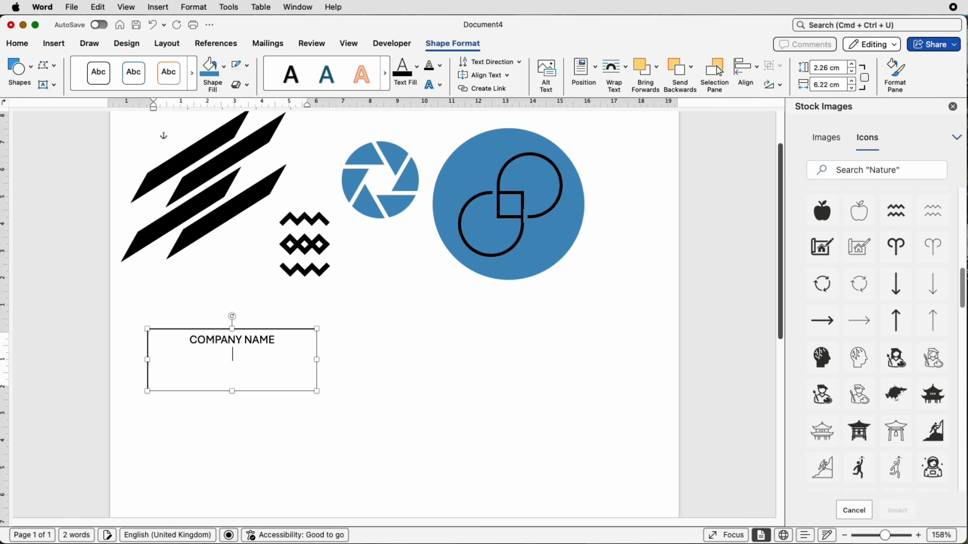
text(TAGLINE TEXT)
scroll(271, 361, up, 1)
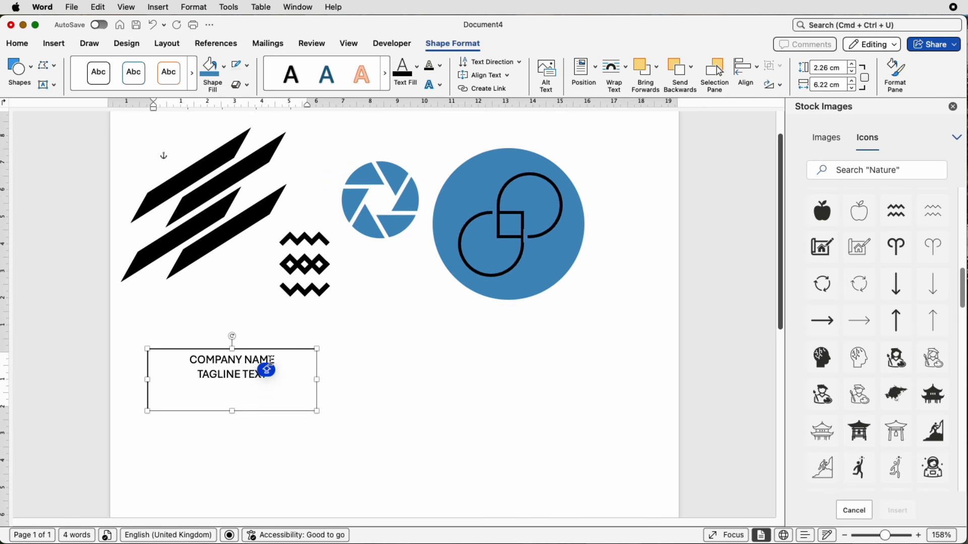
click(358, 361)
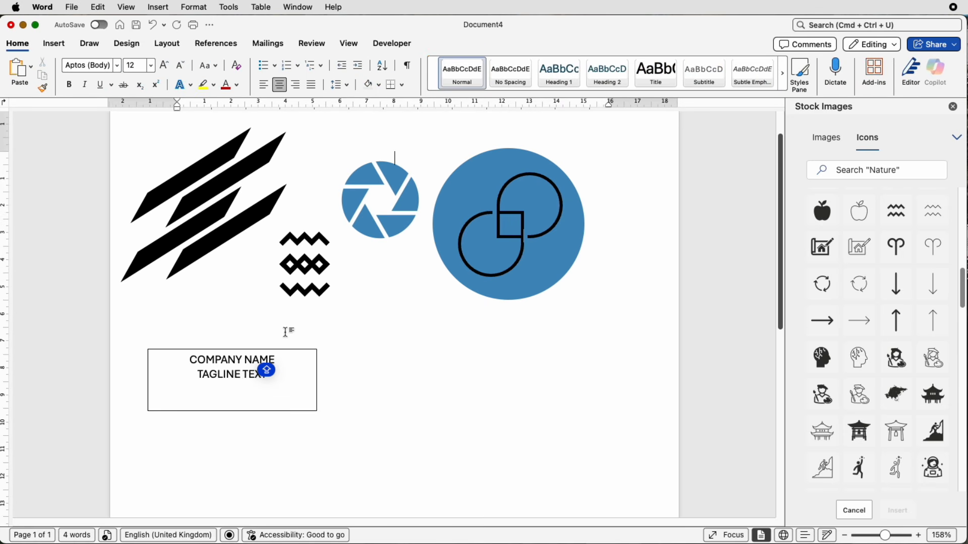
Remove the outline and fill from the COMPANY NAME text box
click(226, 364)
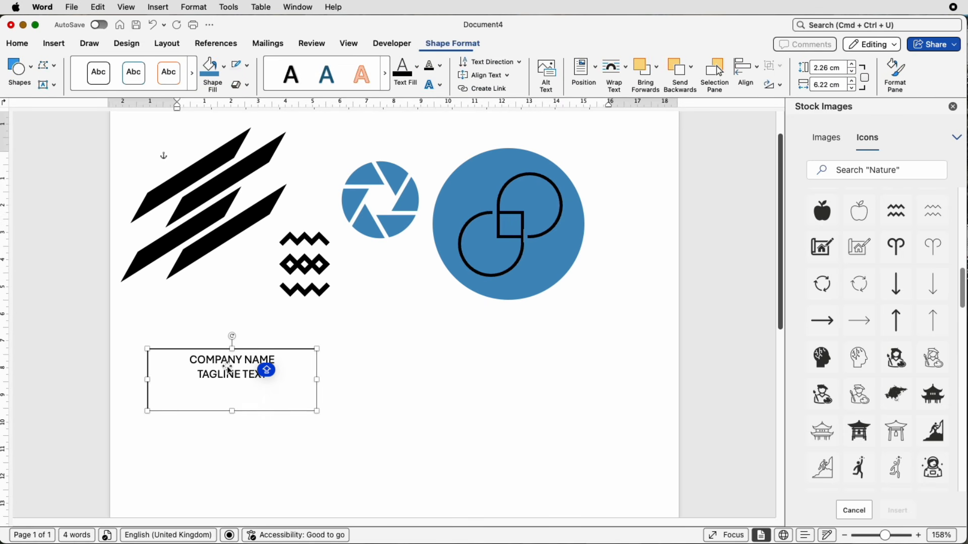
click(251, 72)
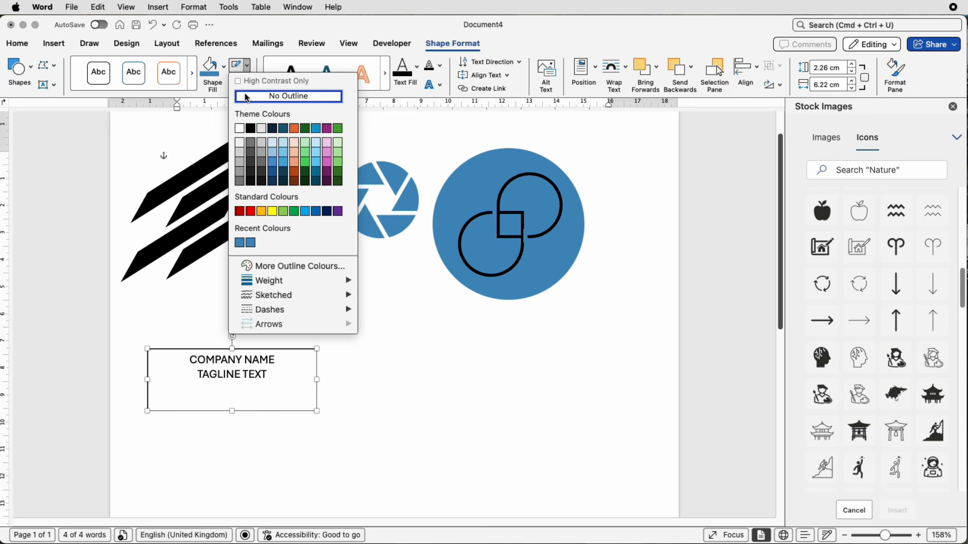
click(280, 96)
click(225, 77)
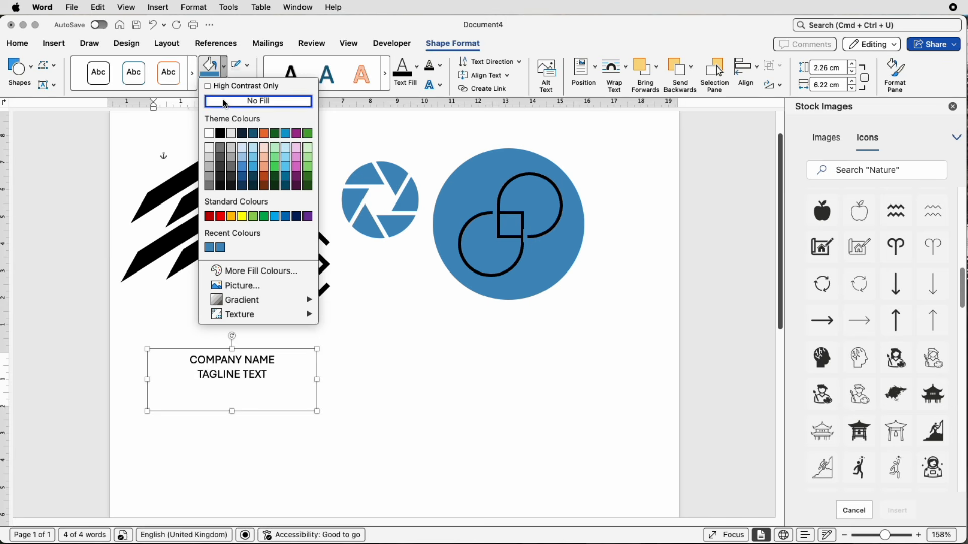
click(257, 99)
Make the COMPANY NAME line bold and increase its font size to 14
scroll(309, 386, down, 1)
scroll(308, 386, up, 5)
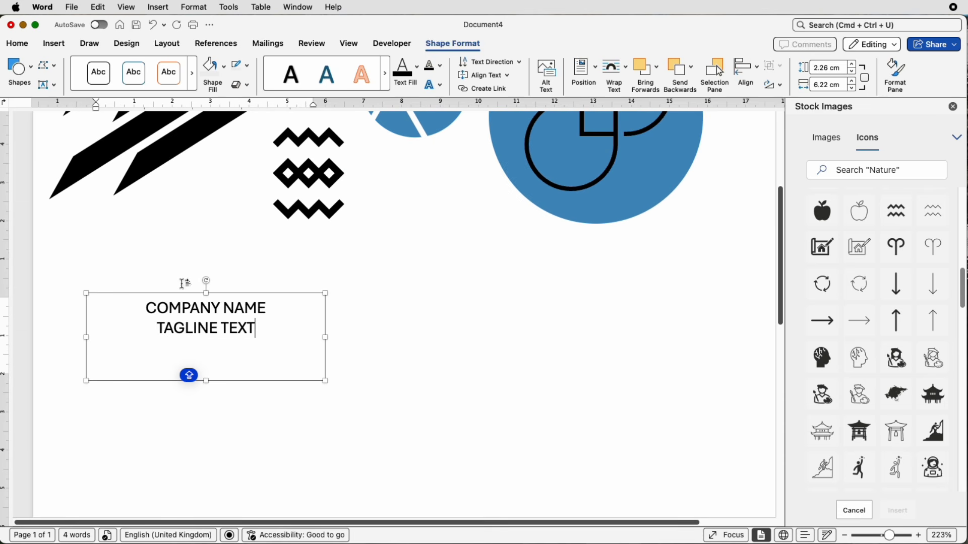
drag(267, 309, 146, 308)
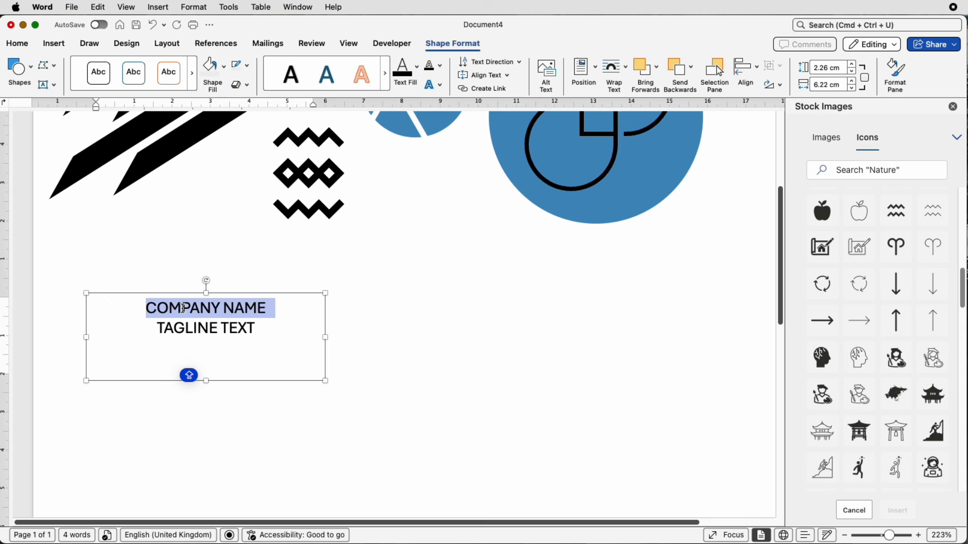
click(20, 45)
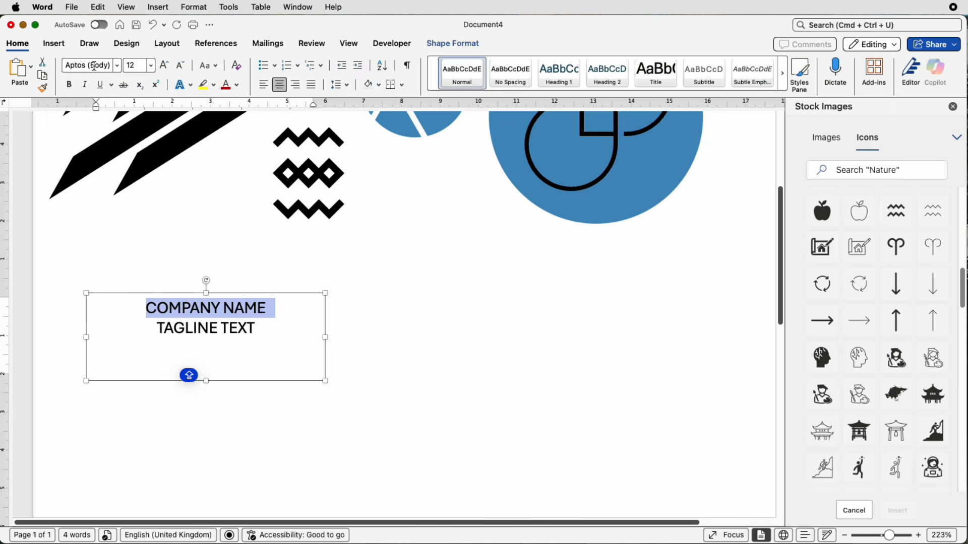
click(70, 85)
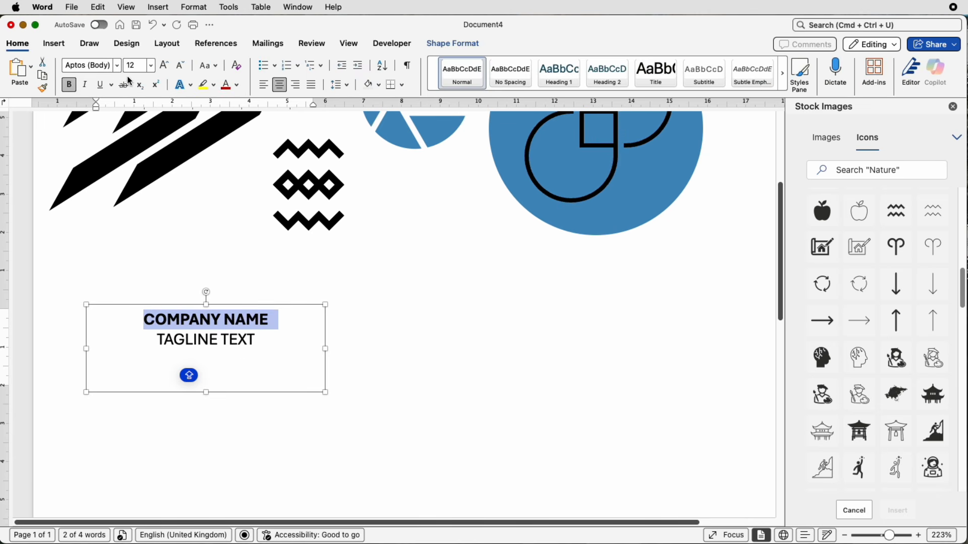
click(117, 67)
click(117, 67)
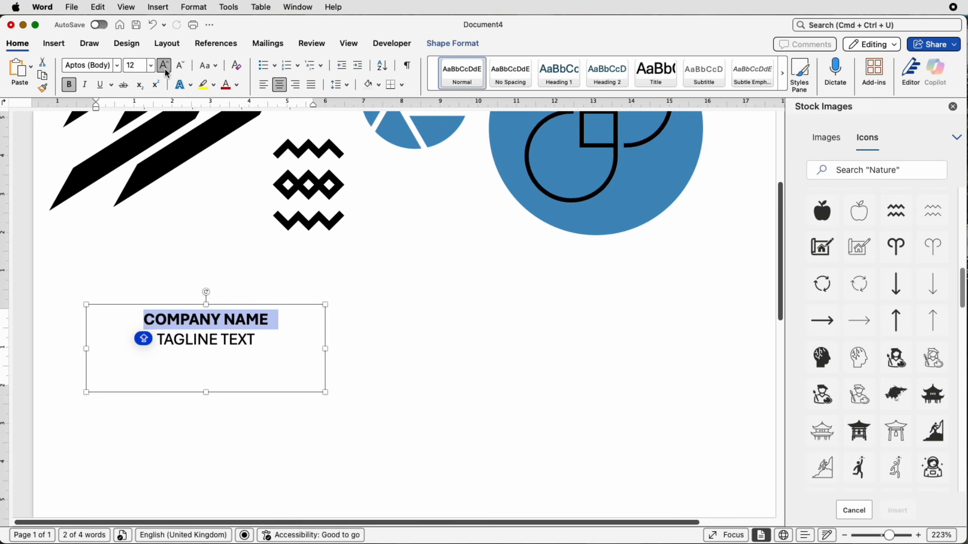
click(164, 65)
click(227, 257)
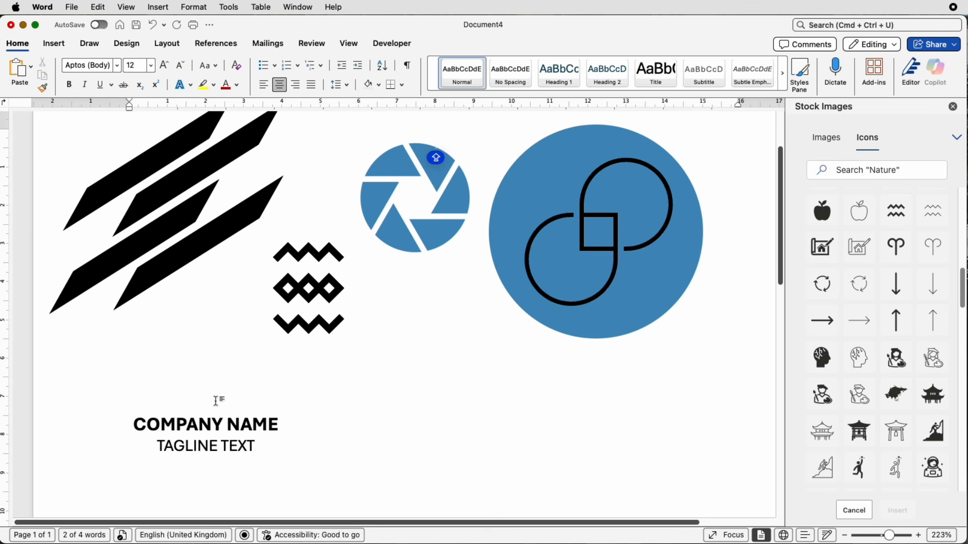
Widen the lettering of COMPANY NAME by inserting a space between its letters and an extra one between the two words
click(209, 434)
click(147, 426)
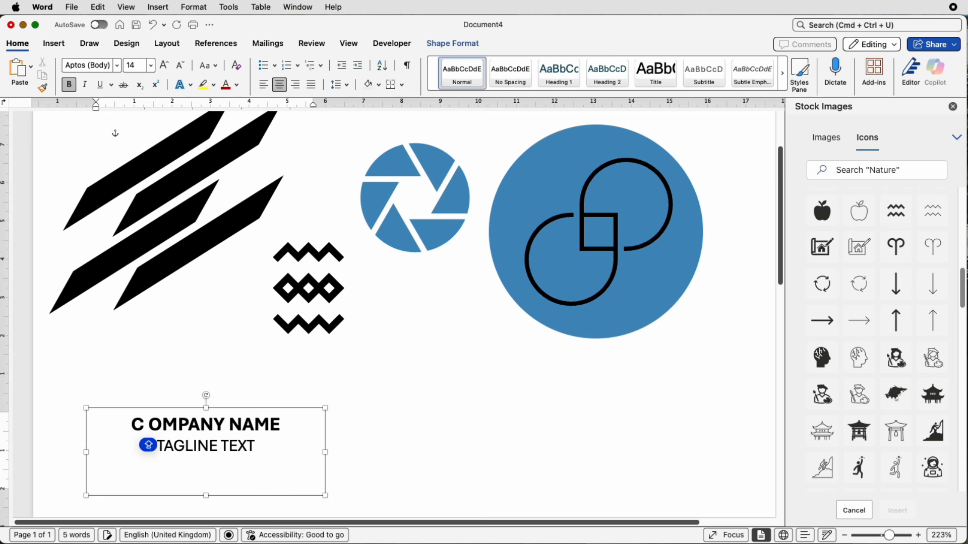
key(Right)
key(Right)
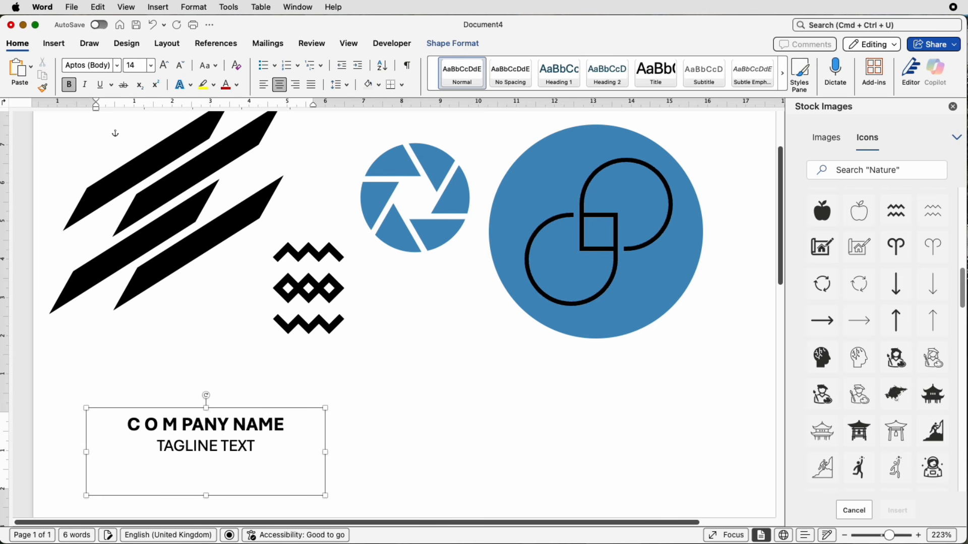
key(Right)
key(Right)
key(Right)
key(Right)
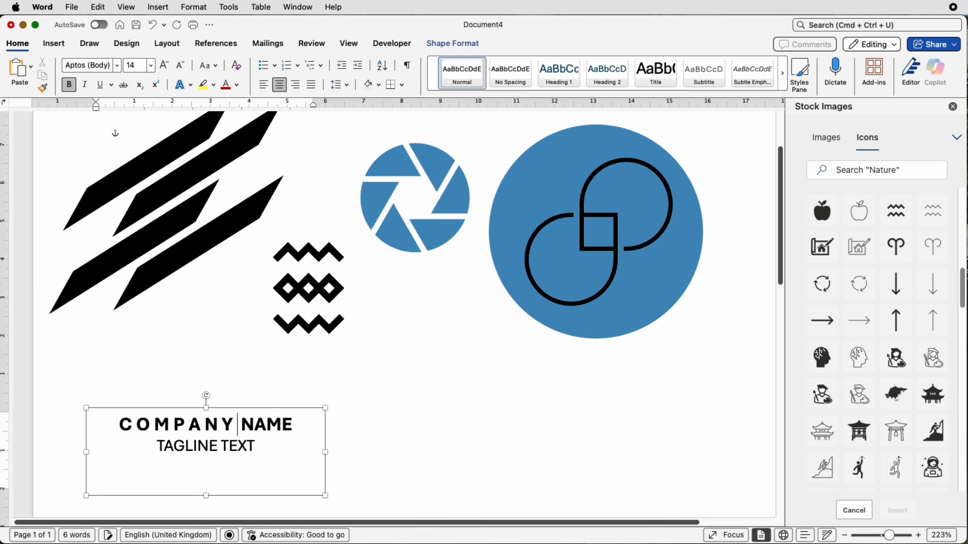
key(Right)
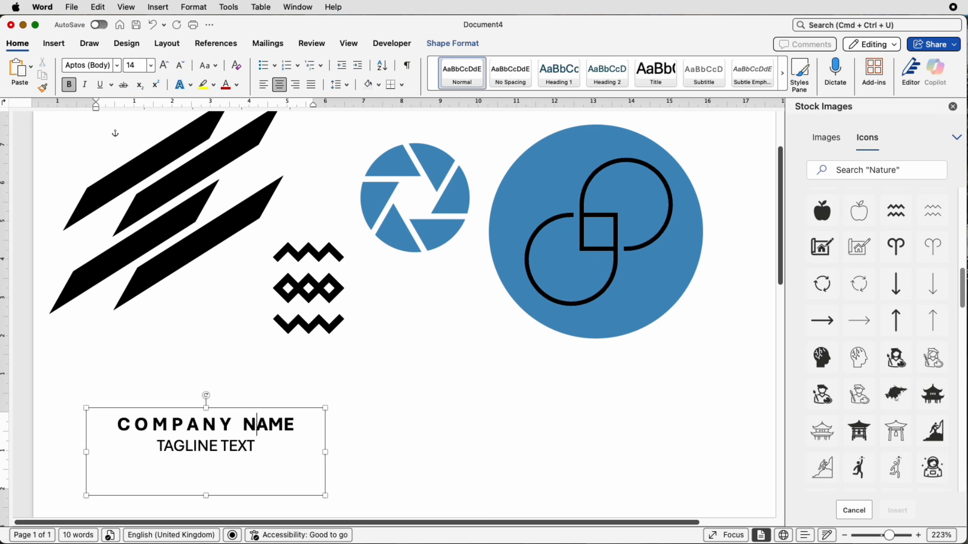
key(Right)
key(Right)
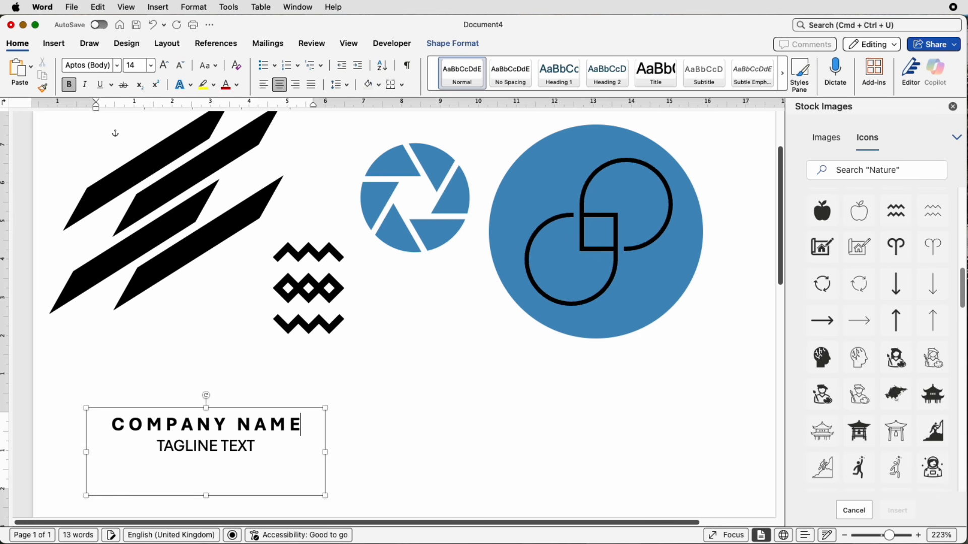
key(Caps_Lock)
Widen the lettering of TAGLINE TEXT by inserting a space between its letters and an extra one between the two words
click(165, 446)
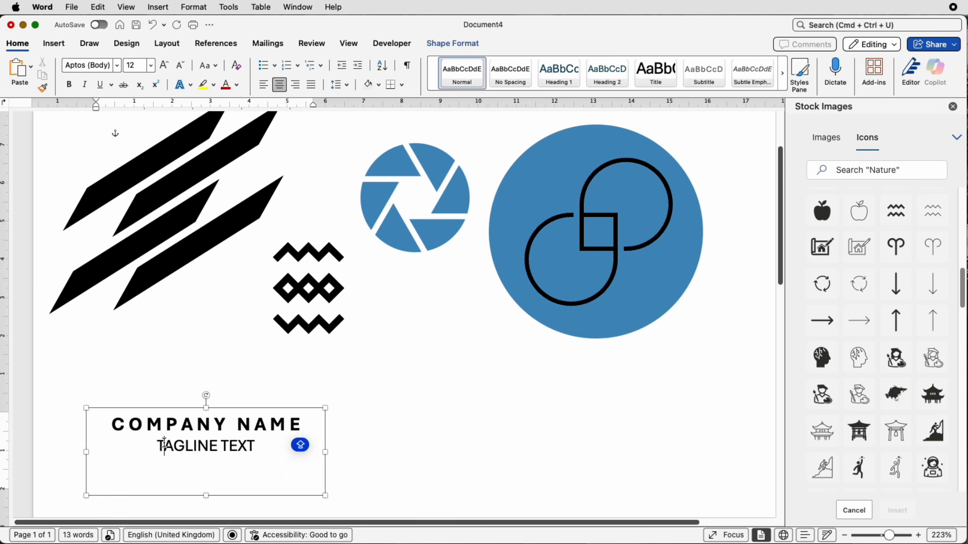
key(space)
key(Right)
key(space)
key(Right)
key(space)
key(Right)
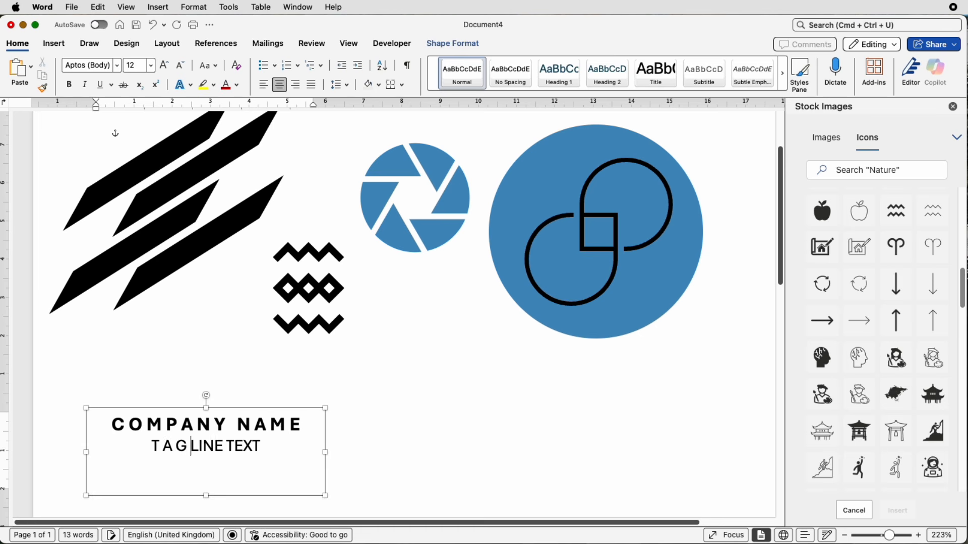
key(space)
key(Right)
key(space)
key(Right)
key(space)
key(Caps_Lock)
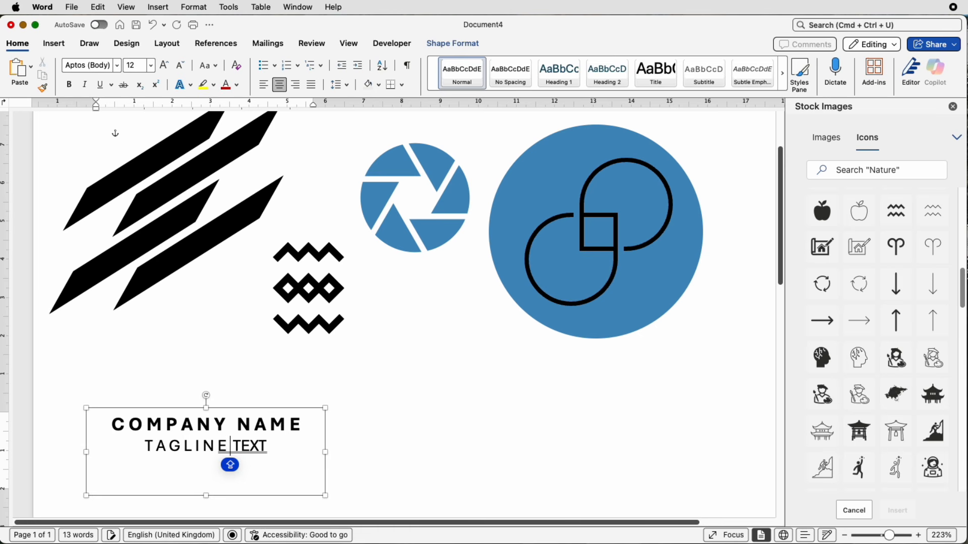
key(space)
key(Right)
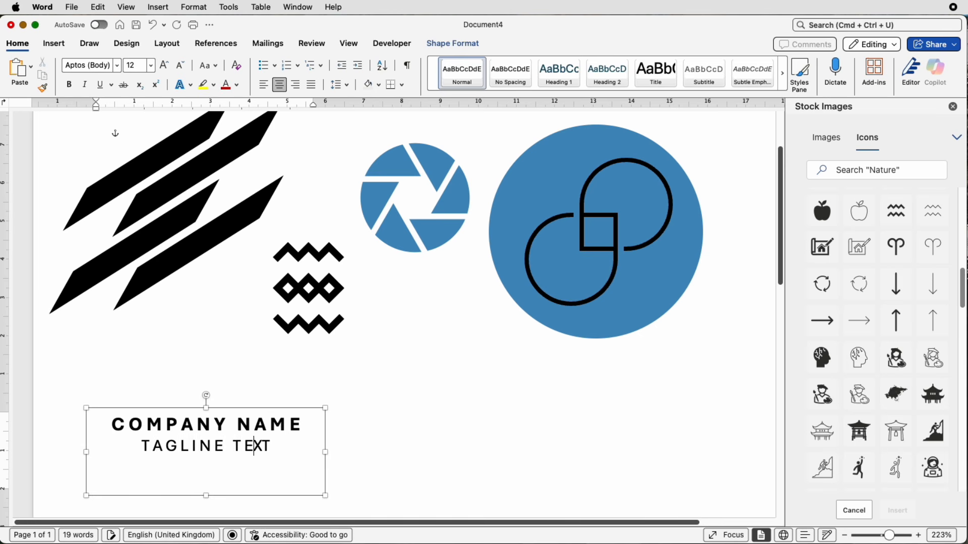
key(space)
key(Right)
key(space)
key(Caps_Lock)
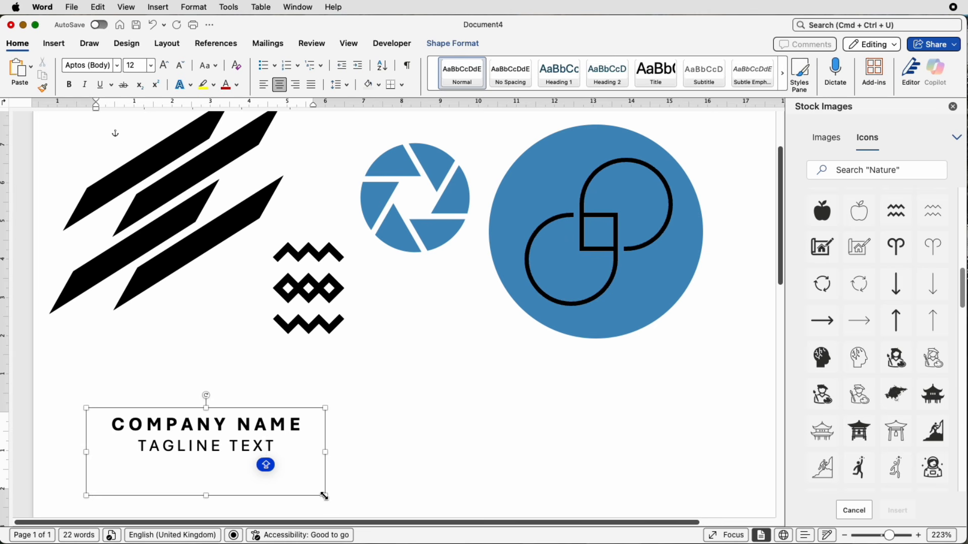
Shrink the text box around its two lines and move it with the parallelogram logo to the empty area lower on the page
drag(324, 497, 320, 489)
drag(320, 489, 312, 470)
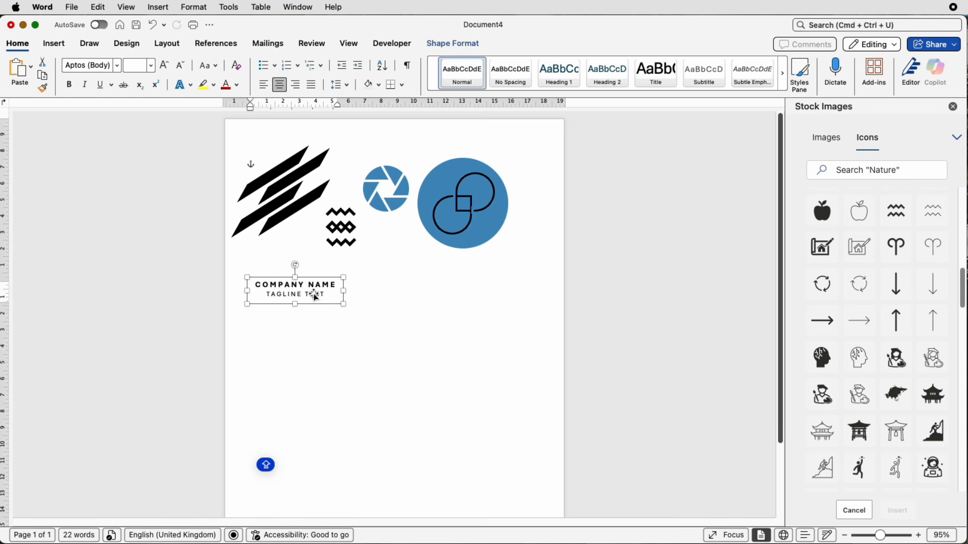
drag(316, 296, 384, 426)
drag(275, 220, 359, 366)
Enlarge the text box to about 2.54 cm high and 7.72 cm wide, and increase the font size of both lines by one increment
click(363, 414)
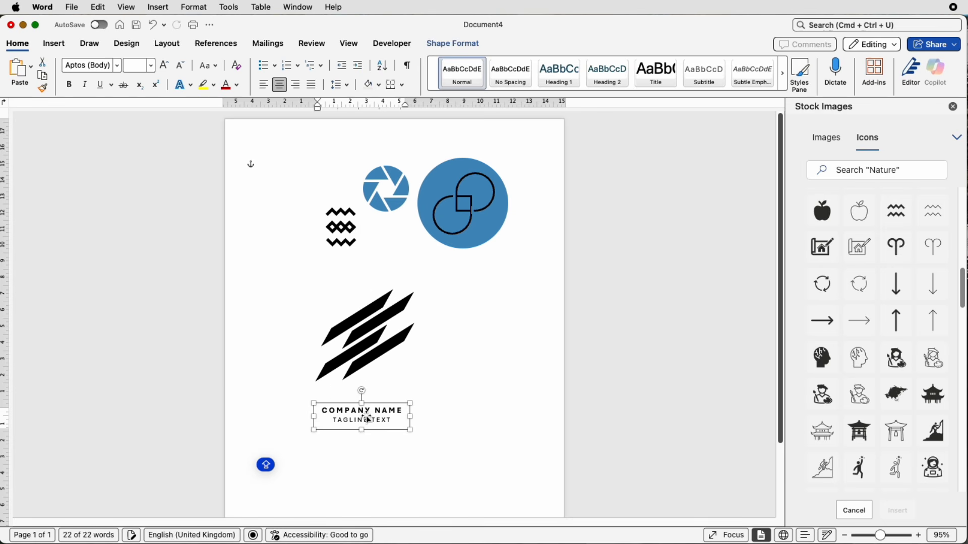
drag(410, 432, 389, 409)
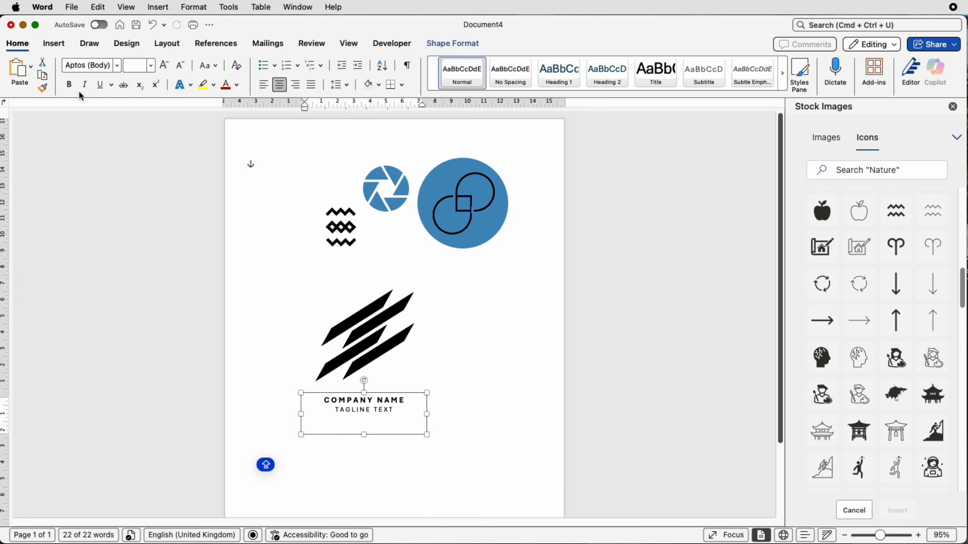
click(163, 65)
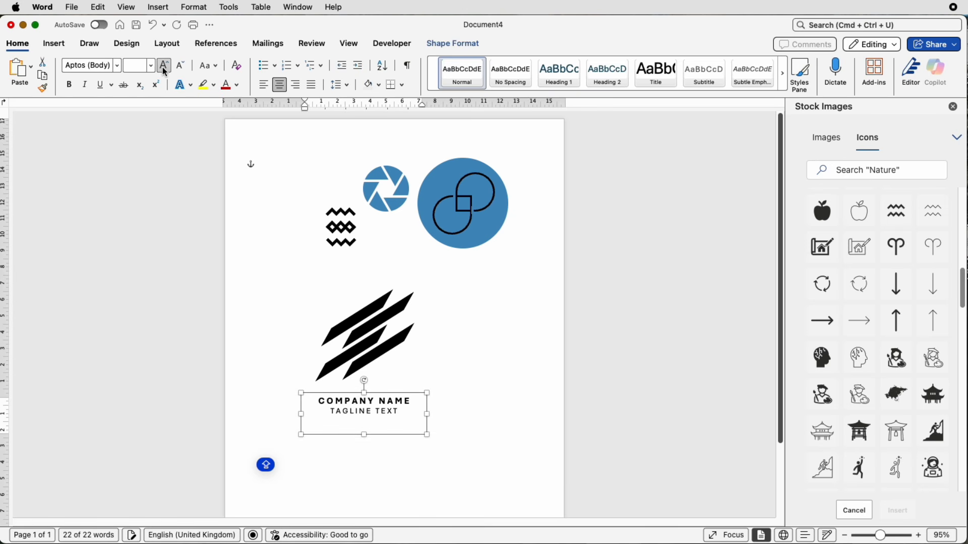
Move the text over the parallelogram logo and draw a vertical guide line about 5.89 cm long along the logo's right edge
drag(356, 403, 355, 356)
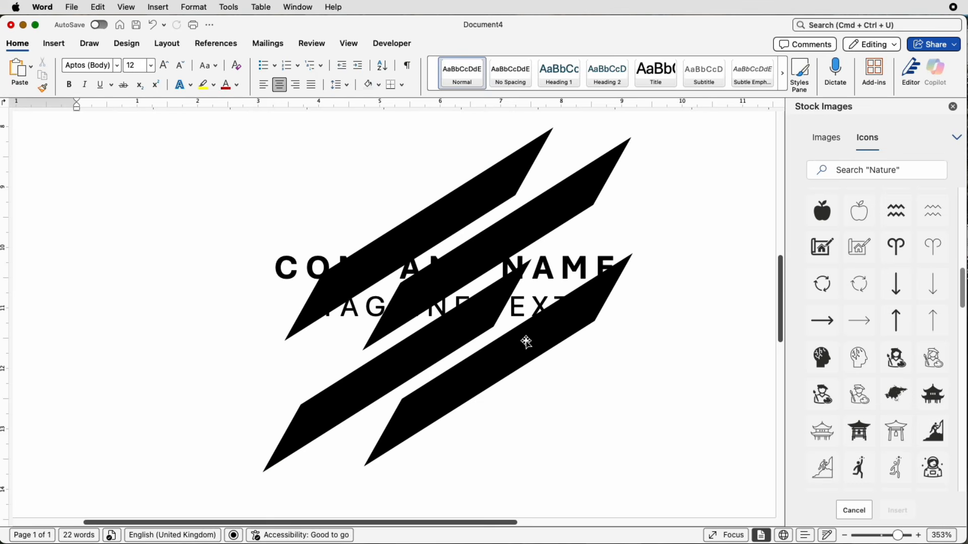
click(54, 47)
click(177, 66)
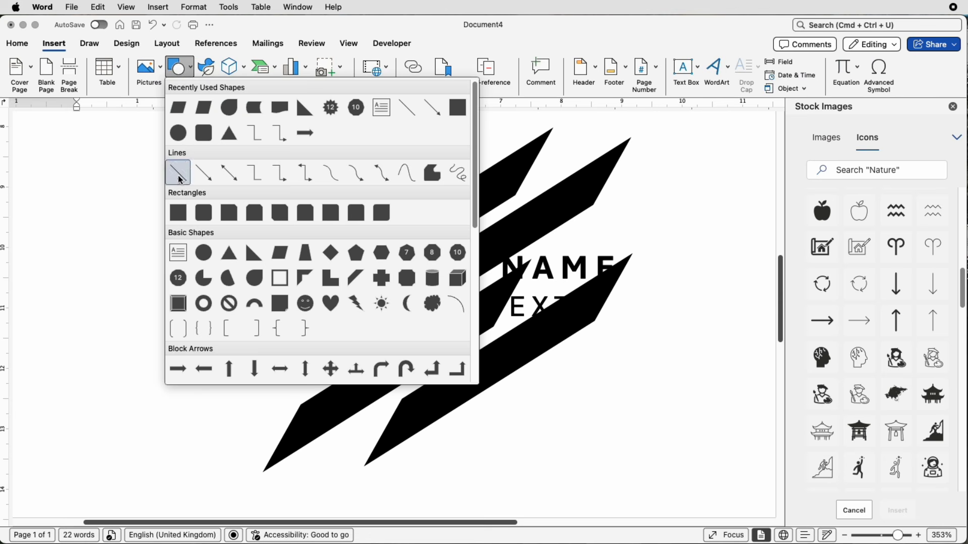
click(180, 179)
drag(633, 125, 613, 475)
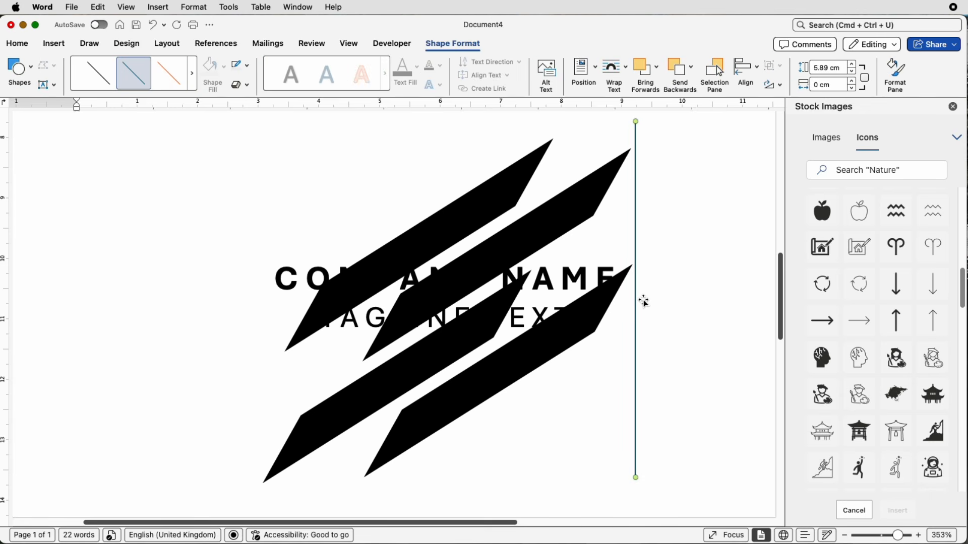
Duplicate the vertical guide line and place the copy along the left edge of the parallelogram logo
click(666, 300)
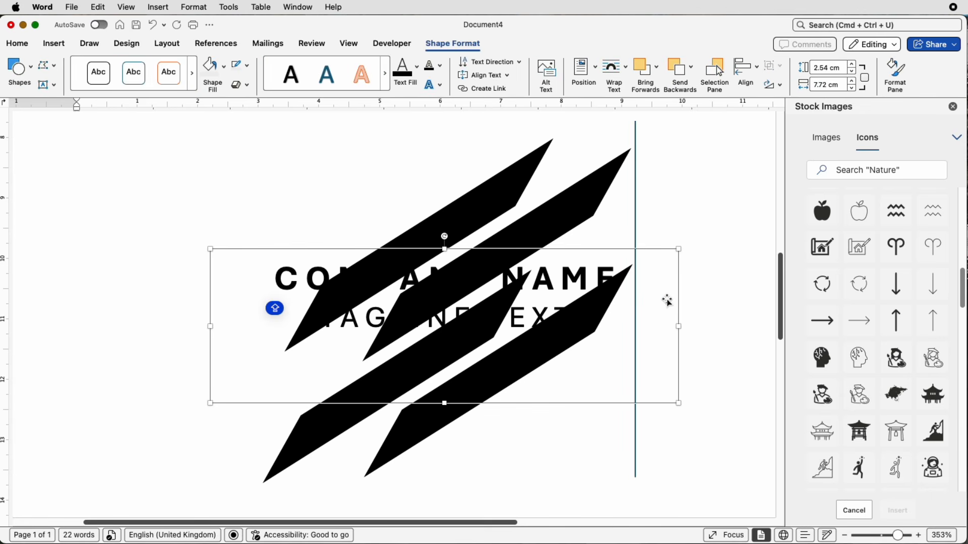
scroll(683, 285, up, 10)
key(cmd+z)
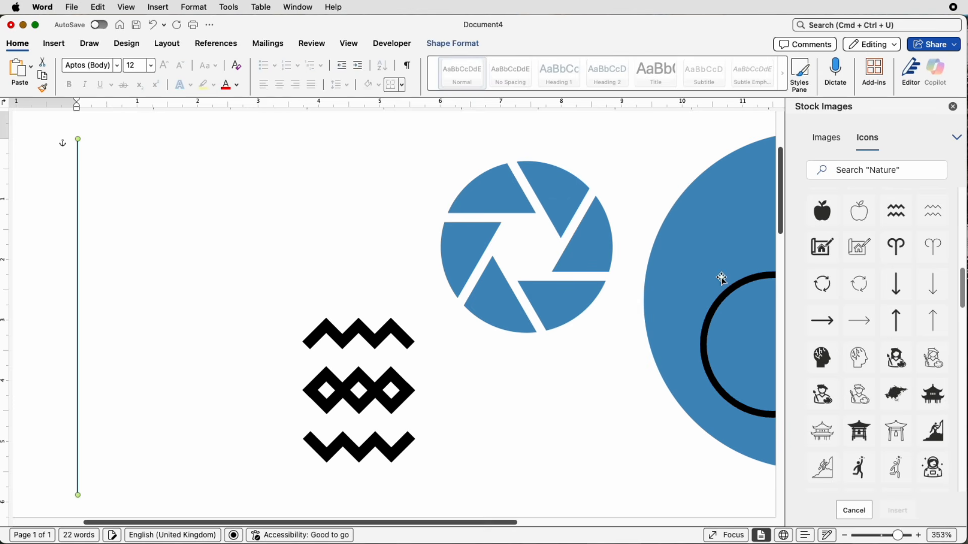
drag(200, 490, 274, 460)
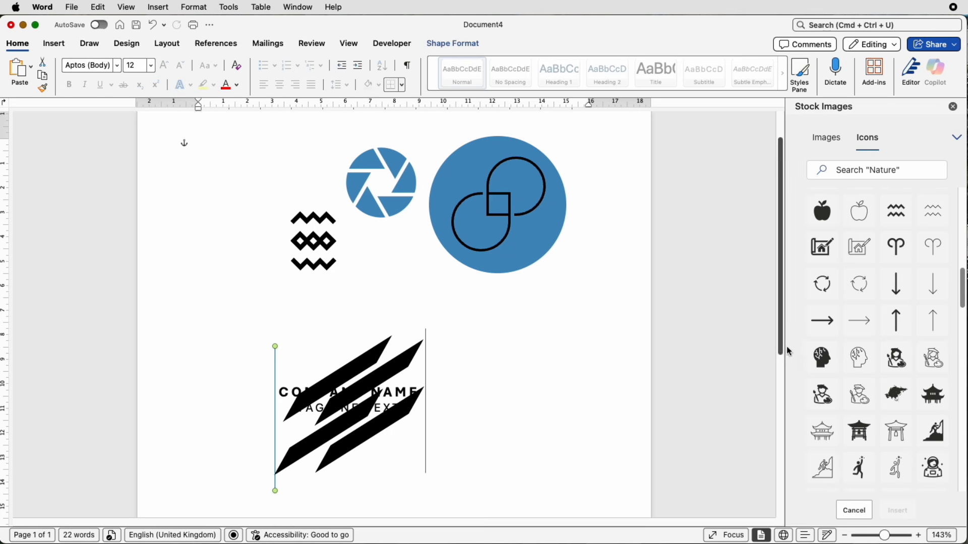
Move the company name and tagline text box directly beneath the parallelogram logo, between the two guide lines
scroll(779, 347, down, 5)
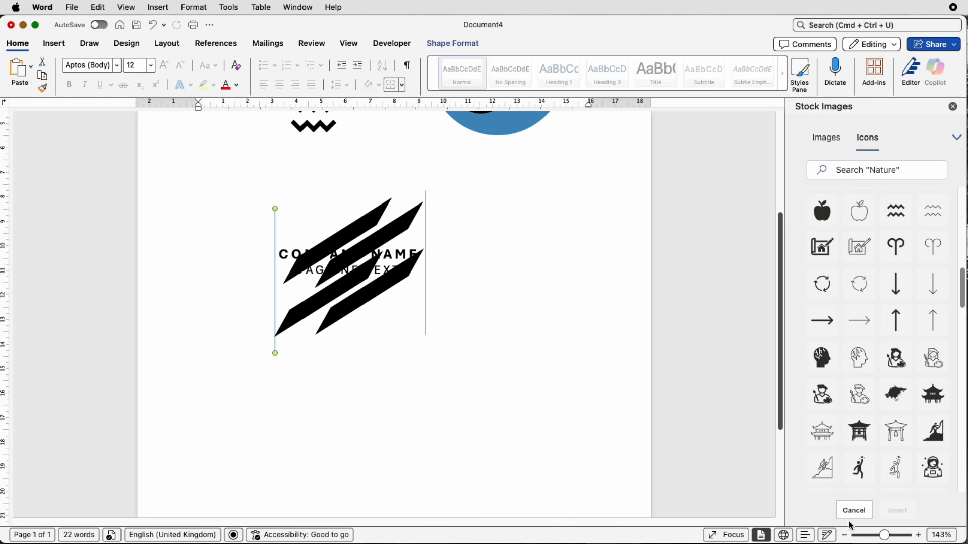
drag(881, 538, 894, 536)
drag(357, 223, 358, 401)
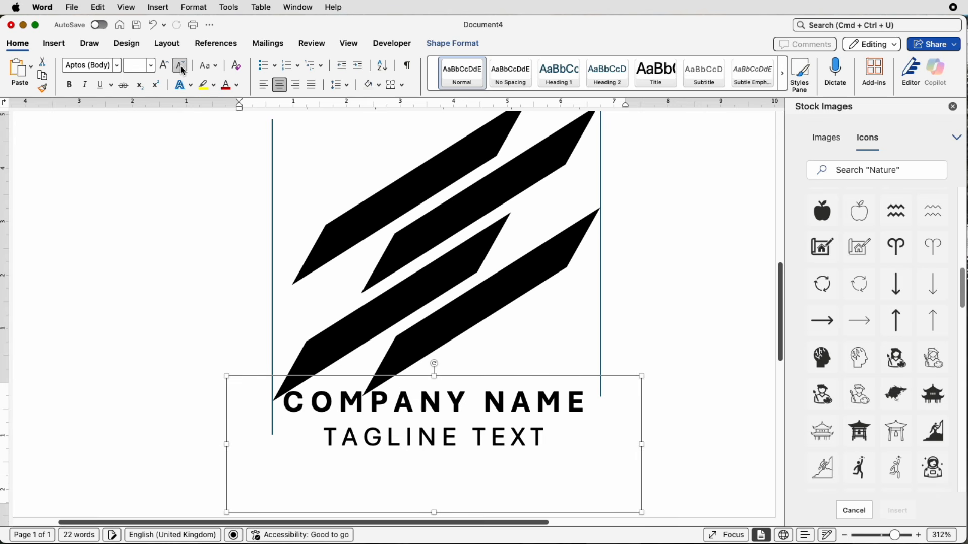
Try font sizes 17 and 18 on both text lines to match the width between the guide lines
click(164, 66)
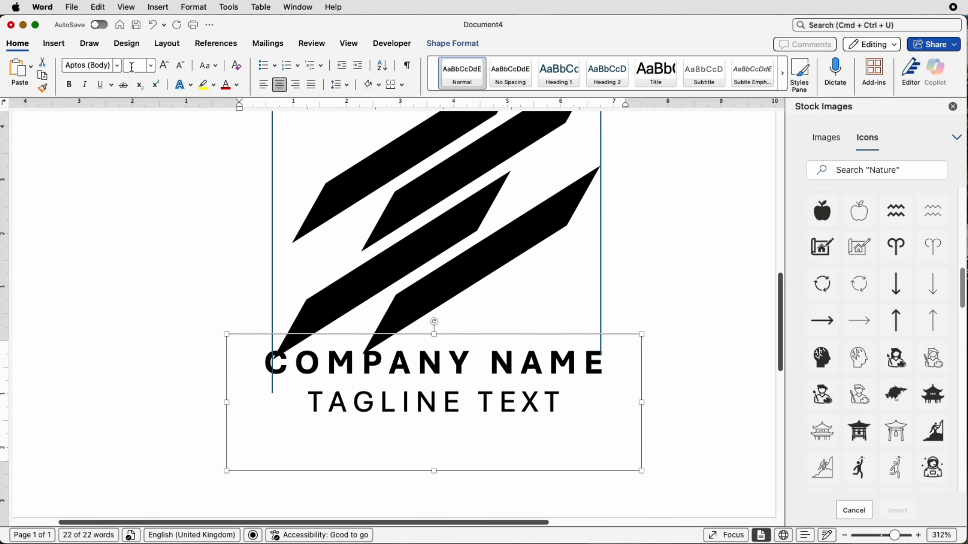
click(131, 66)
text(17)
key(Return)
drag(133, 66, 110, 66)
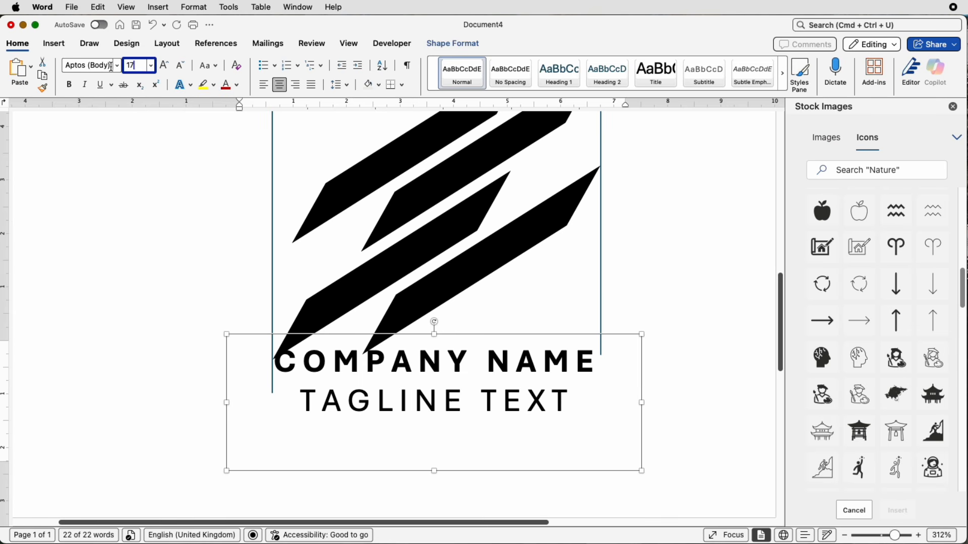
text(18)
key(Return)
Set the font size of the company name and tagline to 17.5
click(141, 67)
text(1)
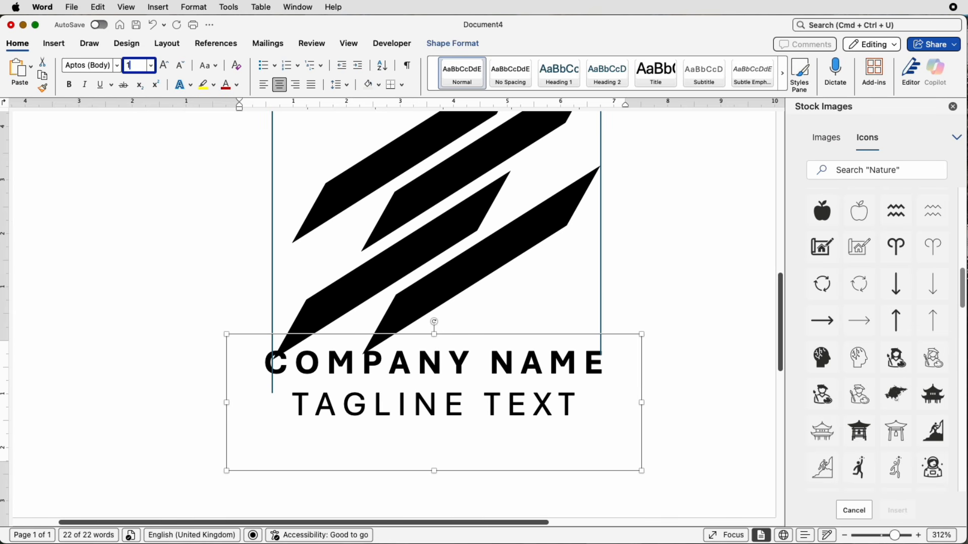
key(Return)
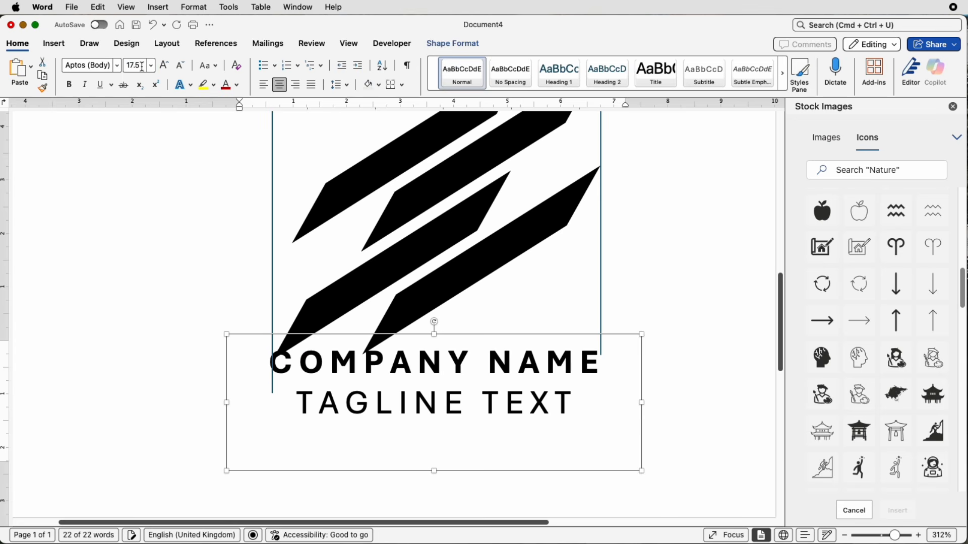
Nudge the company name and tagline text box slightly right to centre the text between the two guide lines
scroll(529, 426, up, 2)
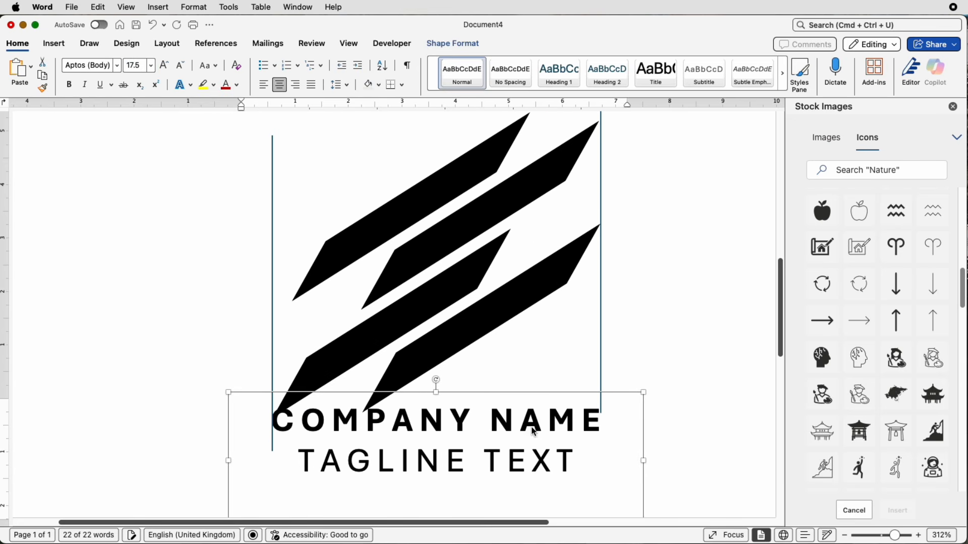
key(Right)
key(Right)
Delete both vertical guide lines beside the parallelogram logo
scroll(534, 432, down, 10)
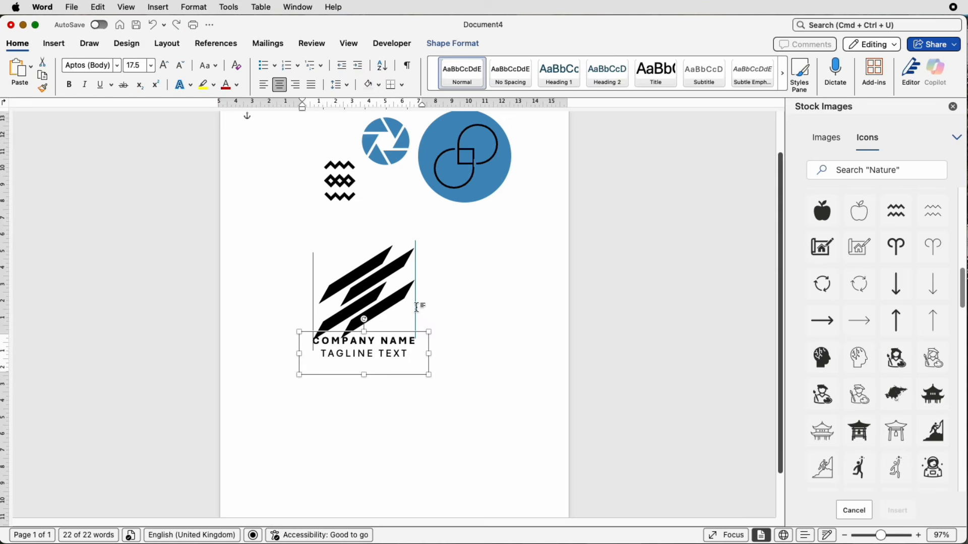
click(416, 307)
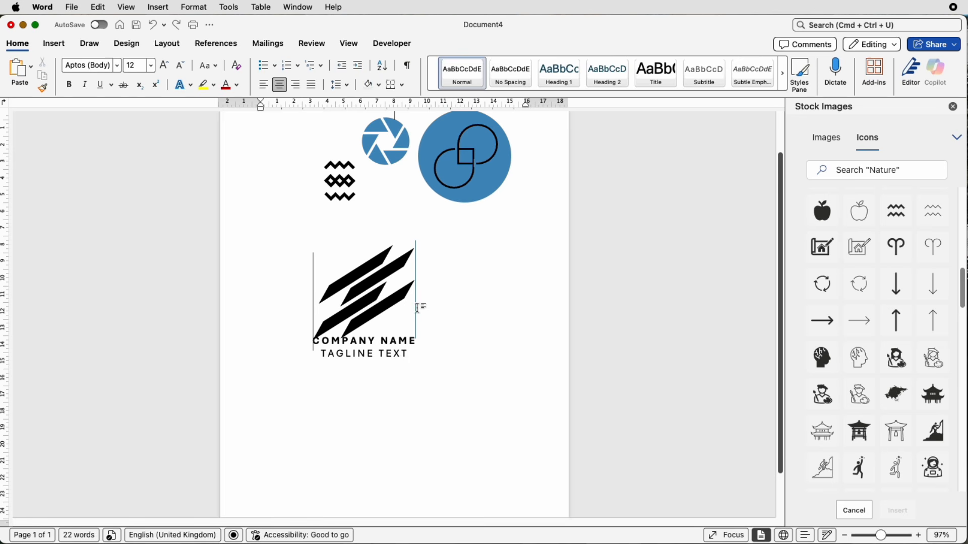
click(415, 309)
click(374, 309)
Move the company name and tagline text box down to leave a small gap beneath the parallelogram logo
click(378, 355)
key(Down)
key(Down)
key(Down)
key(Down)
key(Down)
key(Down)
key(Down)
key(Down)
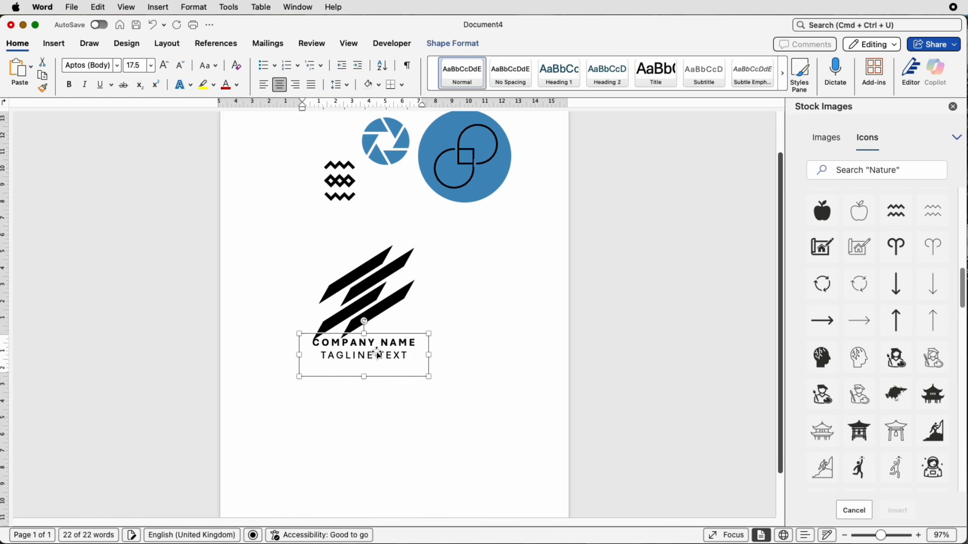
key(Down)
key(Down)
key(Down)
key(Down)
key(Down)
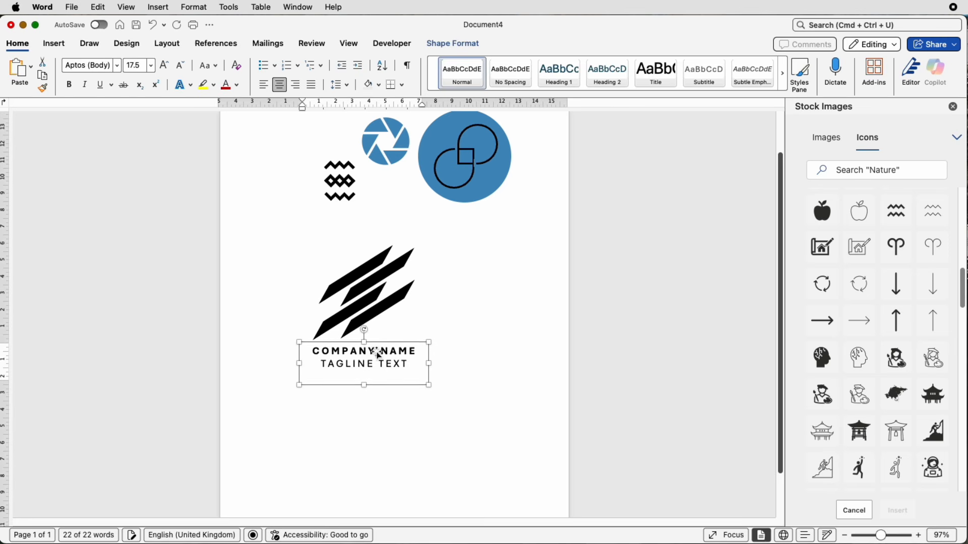
key(Escape)
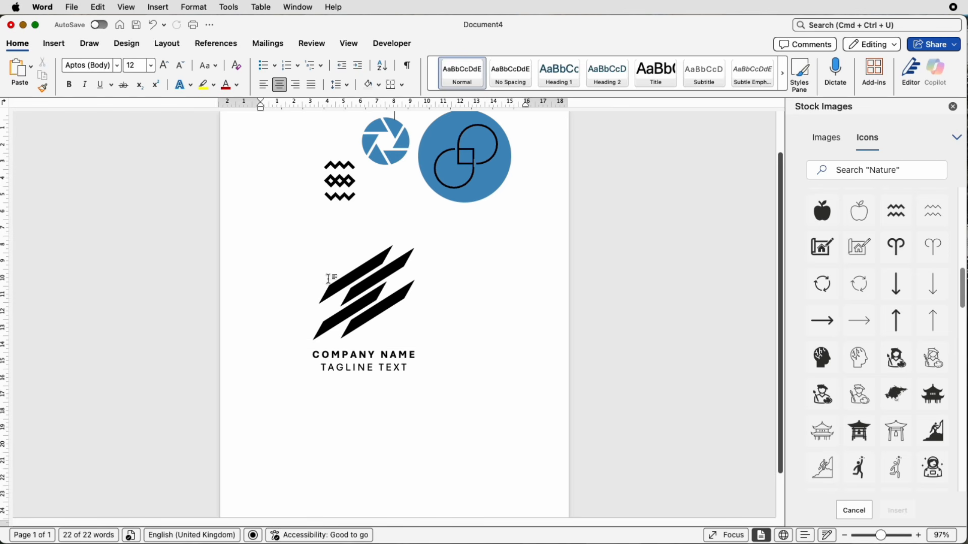
Group the company name and tagline text box with the parallelogram logo
click(370, 361)
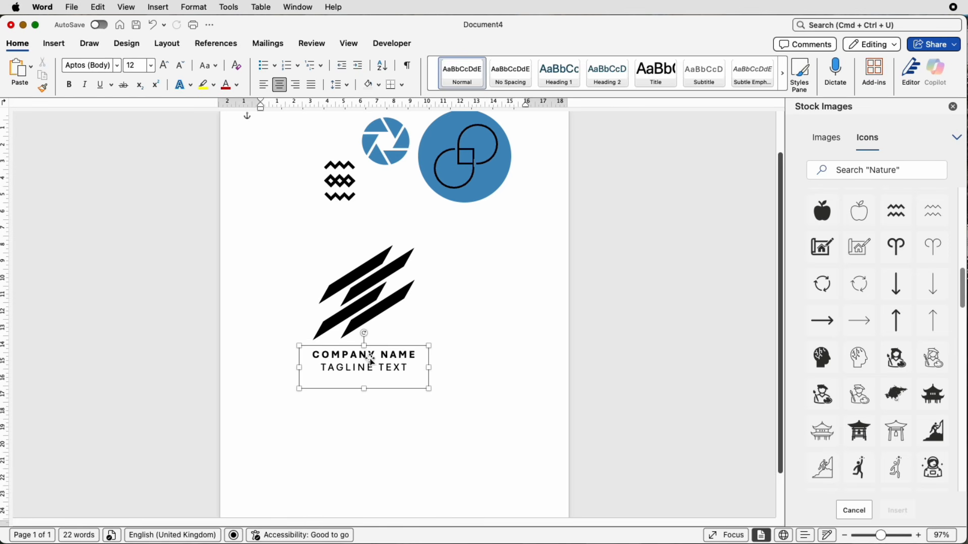
shift+click(381, 304)
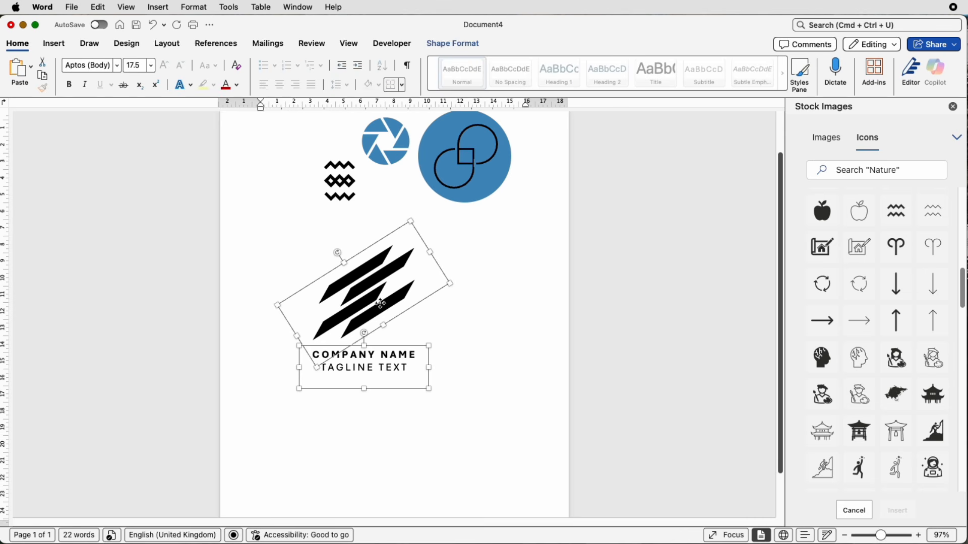
click(479, 50)
click(770, 71)
click(798, 80)
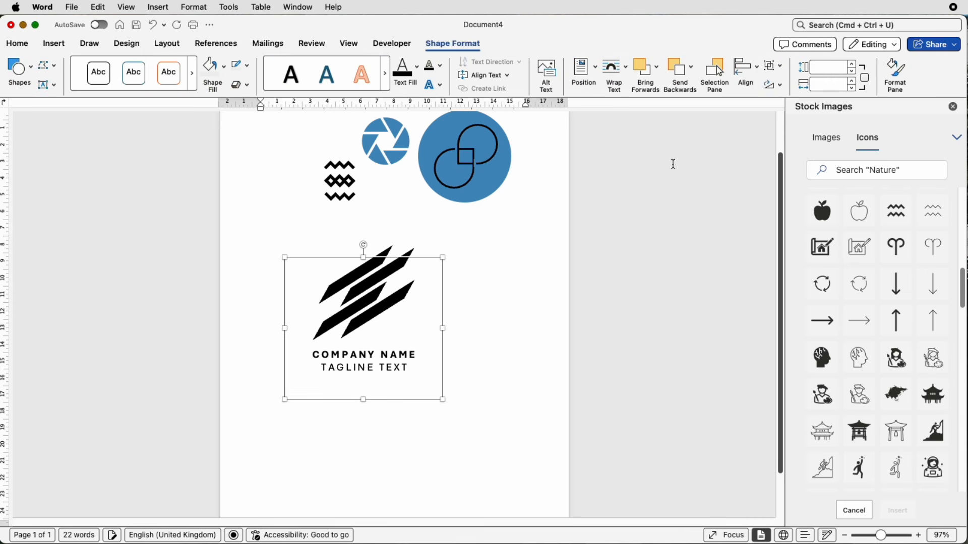
Save the grouped logo as the PNG picture Picture 1.png on the Desktop
right_click(357, 318)
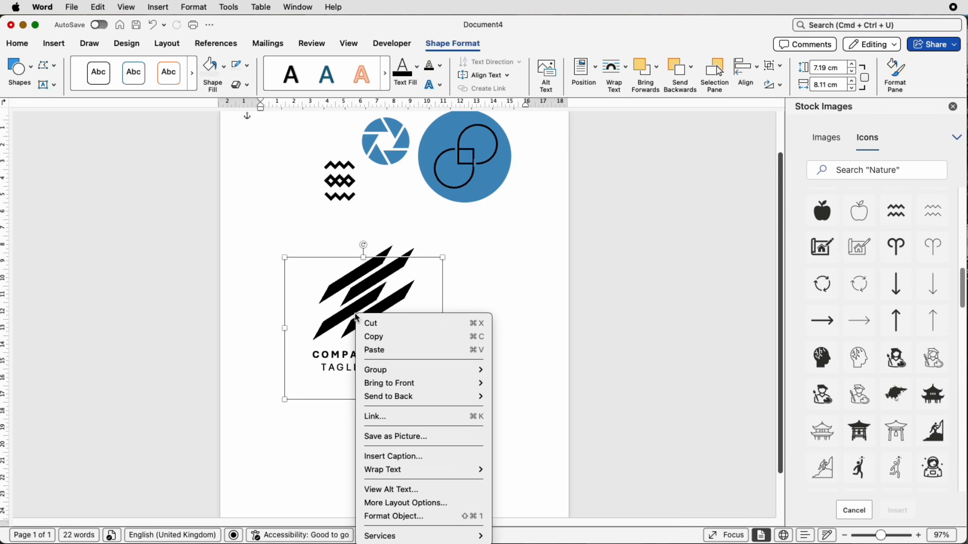
click(379, 437)
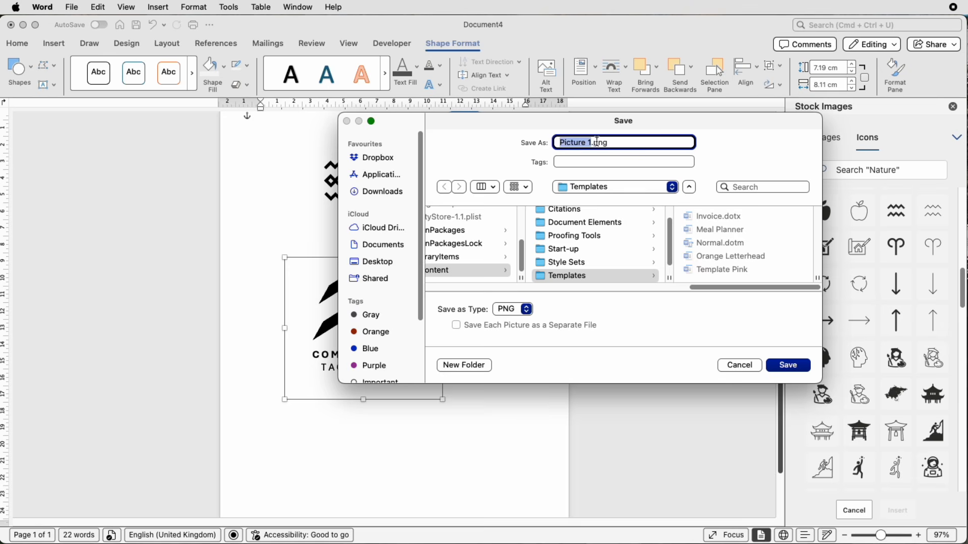
click(373, 261)
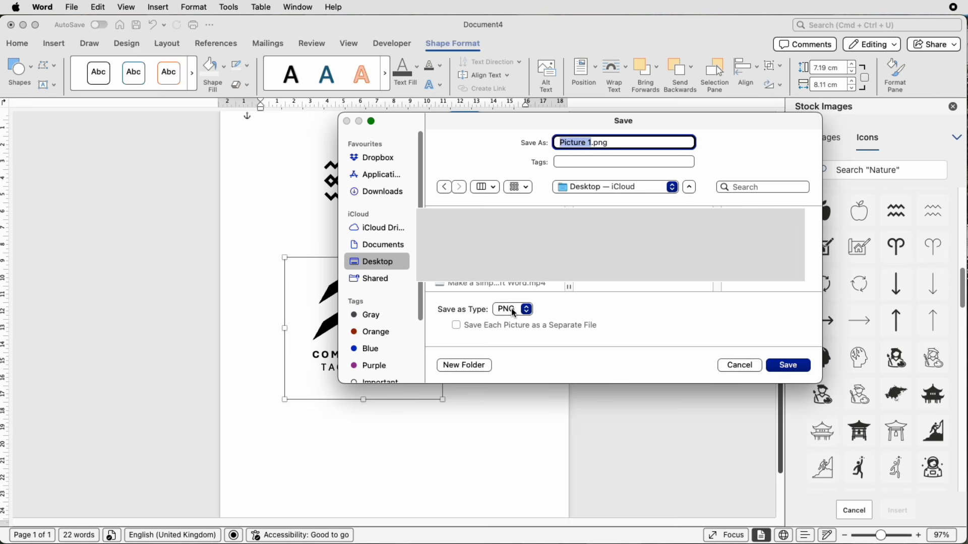
click(784, 365)
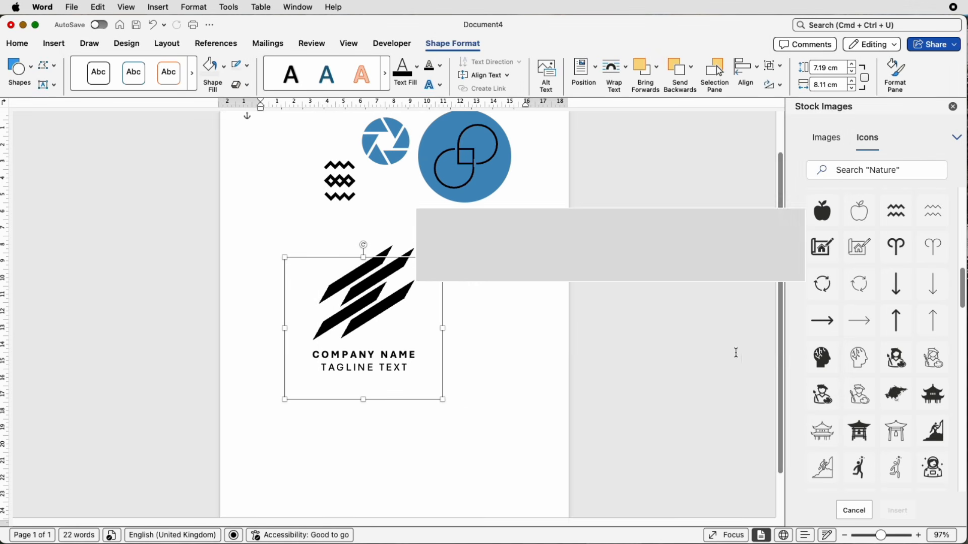
Insert Picture 1.png from the Desktop into the page header and set its text wrapping to In Front of Text
scroll(480, 212, down, 1)
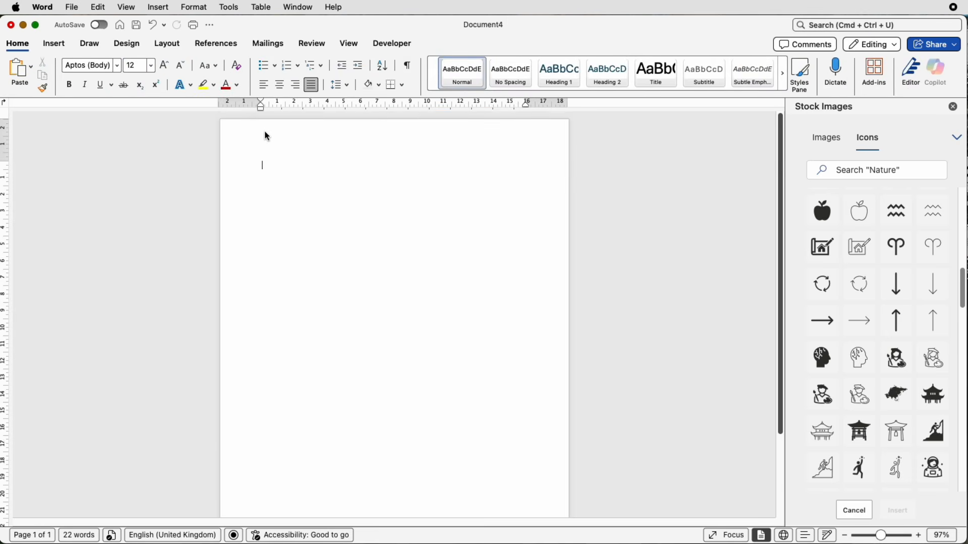
double_click(274, 131)
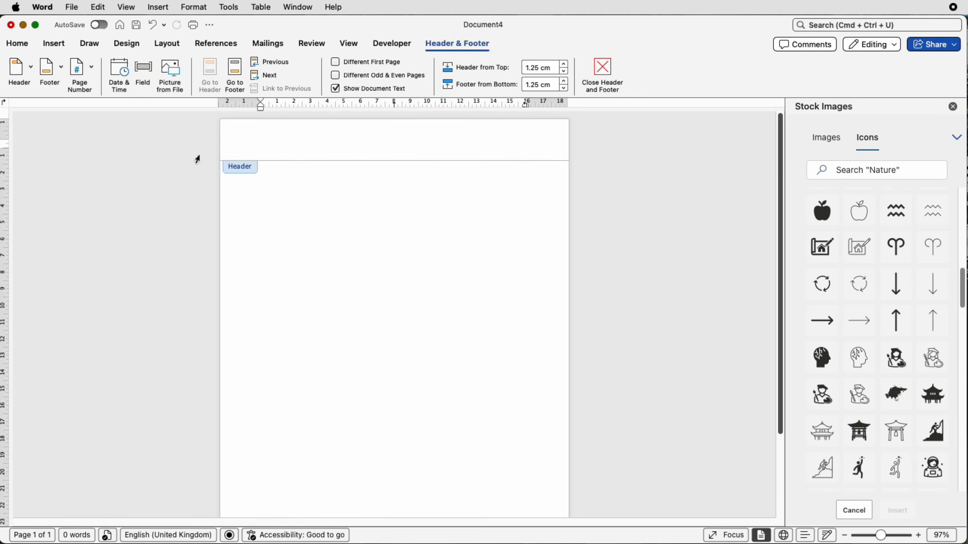
click(56, 44)
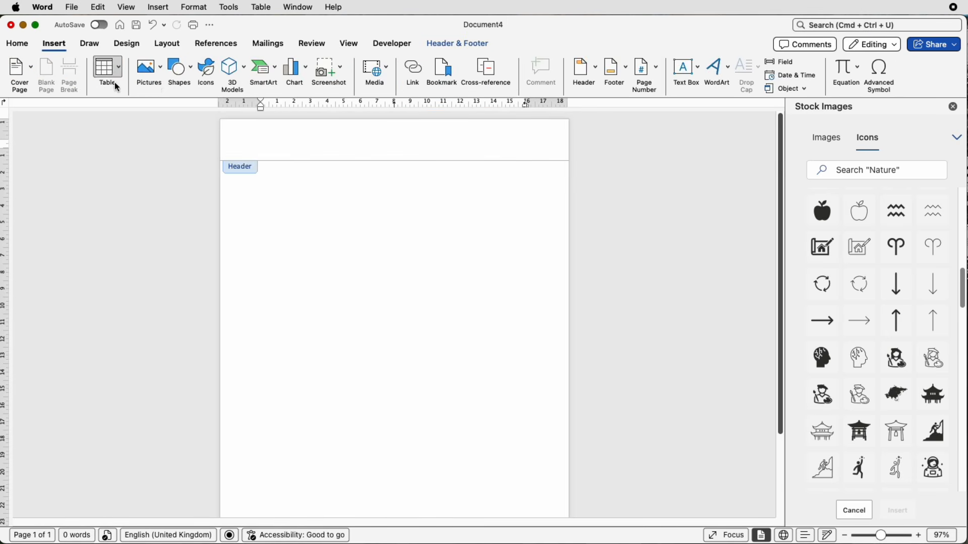
click(160, 78)
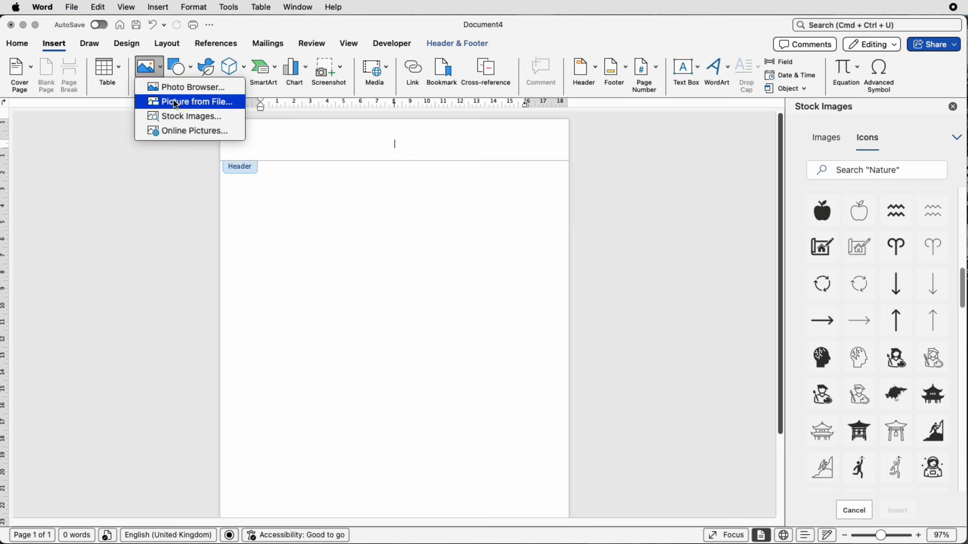
click(196, 107)
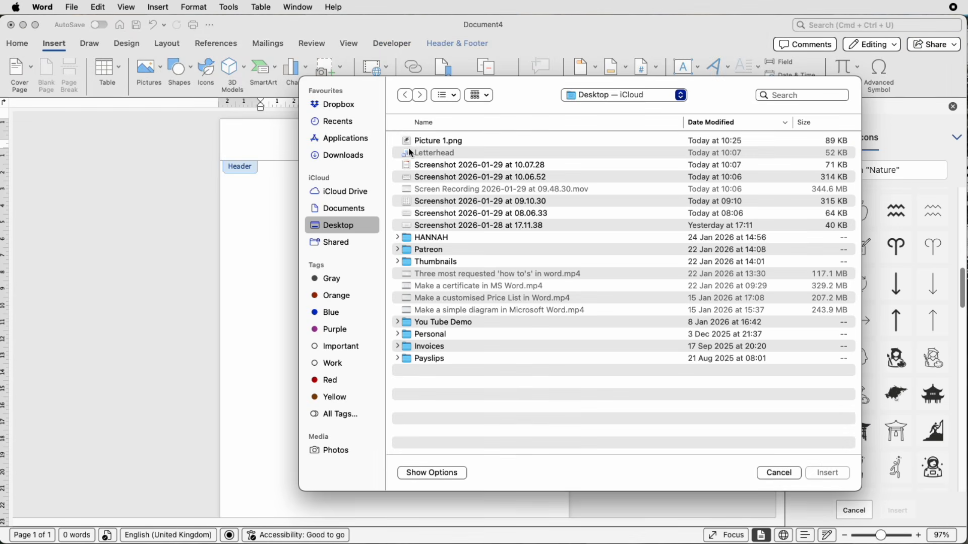
click(421, 141)
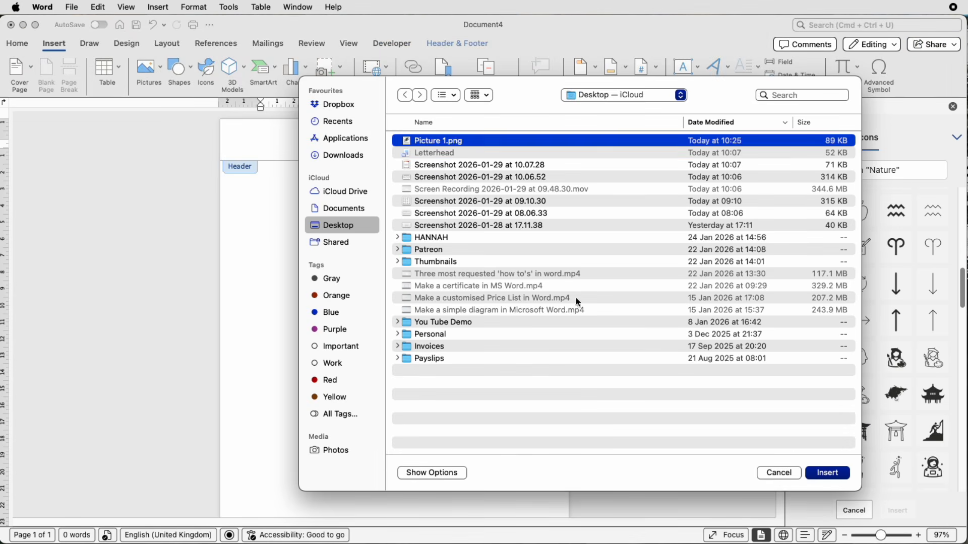
click(826, 473)
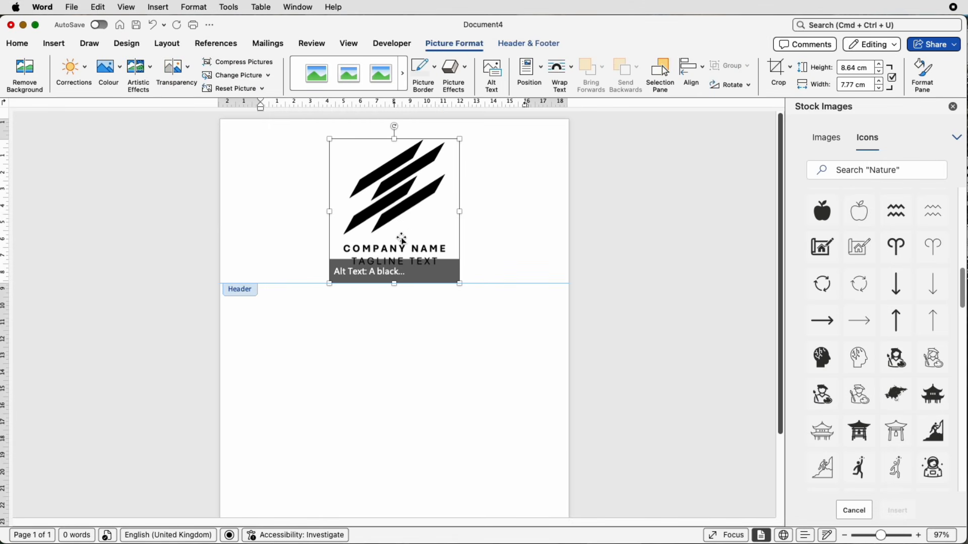
click(573, 68)
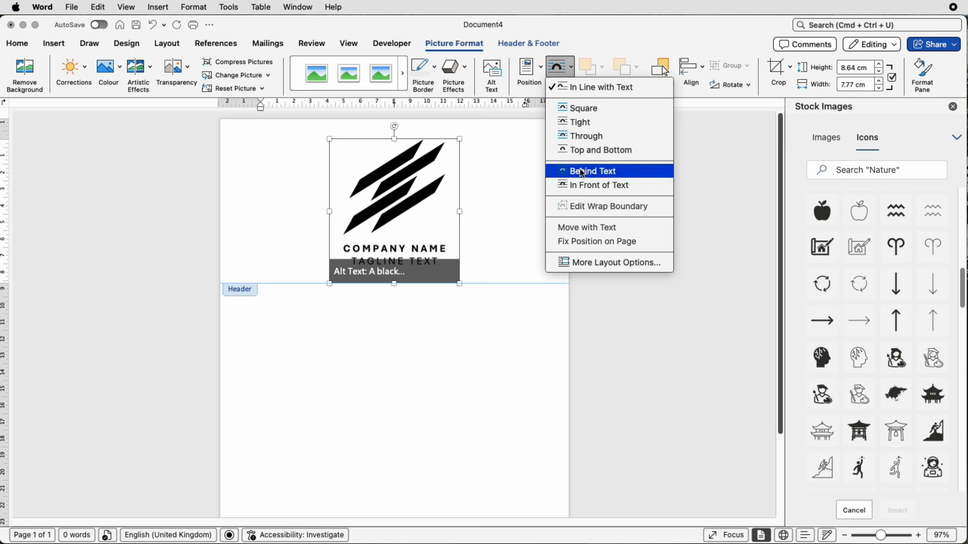
click(580, 184)
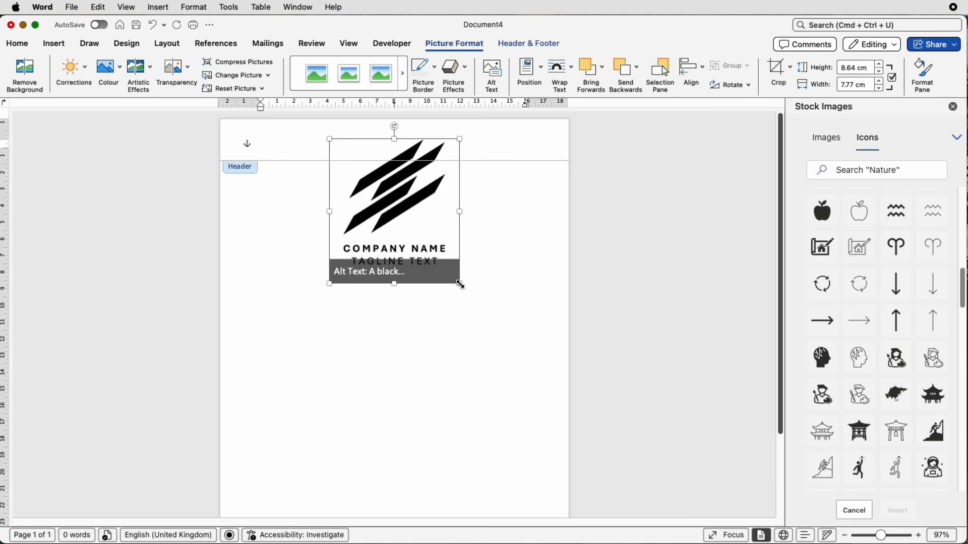
Shrink the header logo to about 4 cm high by 3.59 cm wide, placed in the page's top-left corner, and leave the header
drag(460, 284, 396, 213)
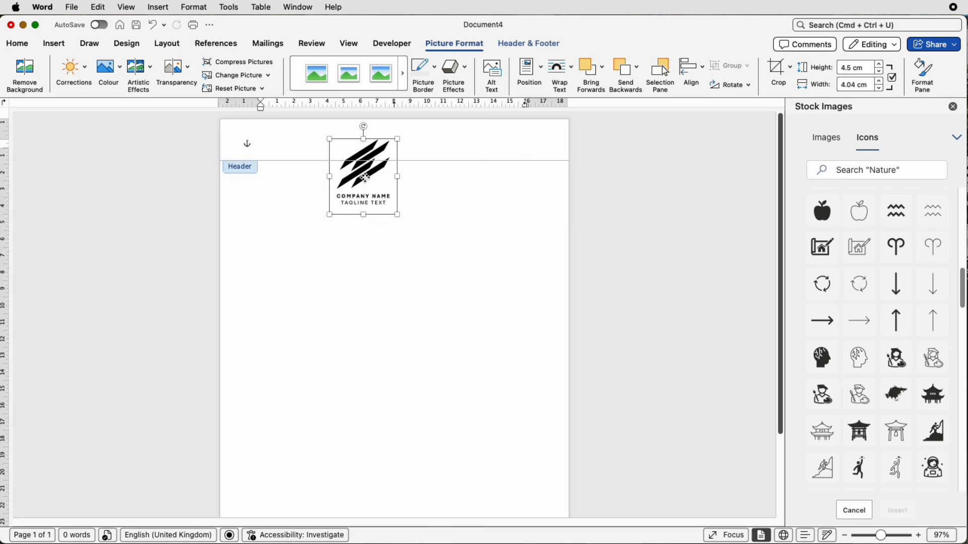
drag(367, 179, 285, 177)
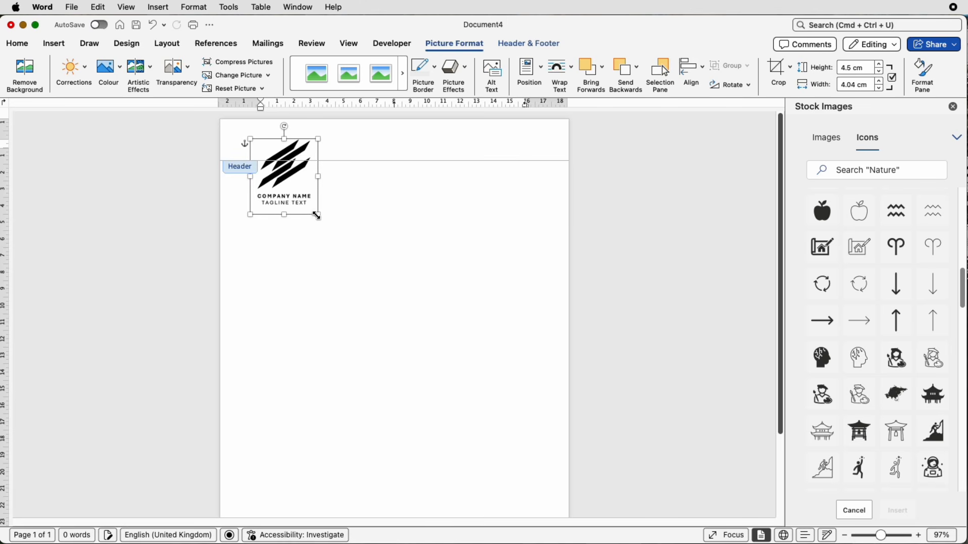
drag(318, 214, 311, 206)
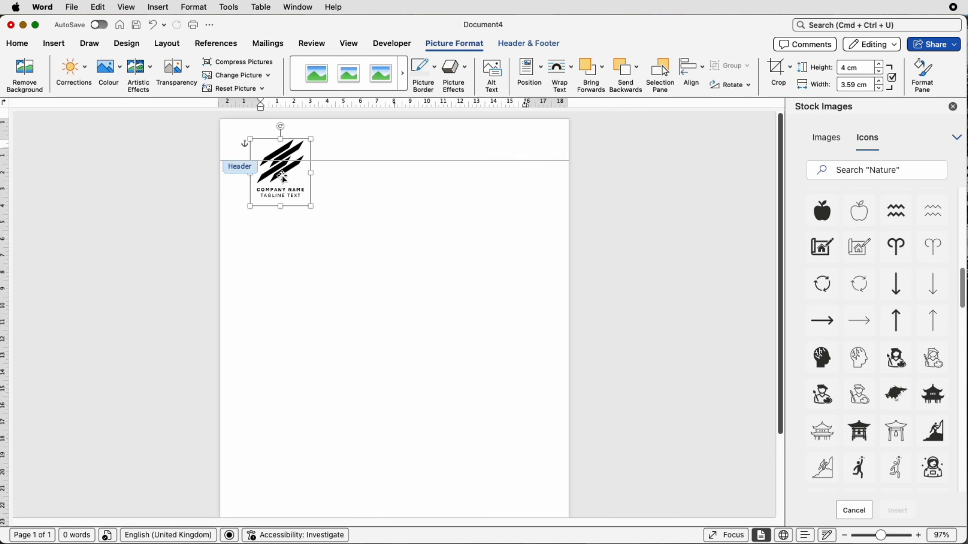
drag(285, 177, 286, 178)
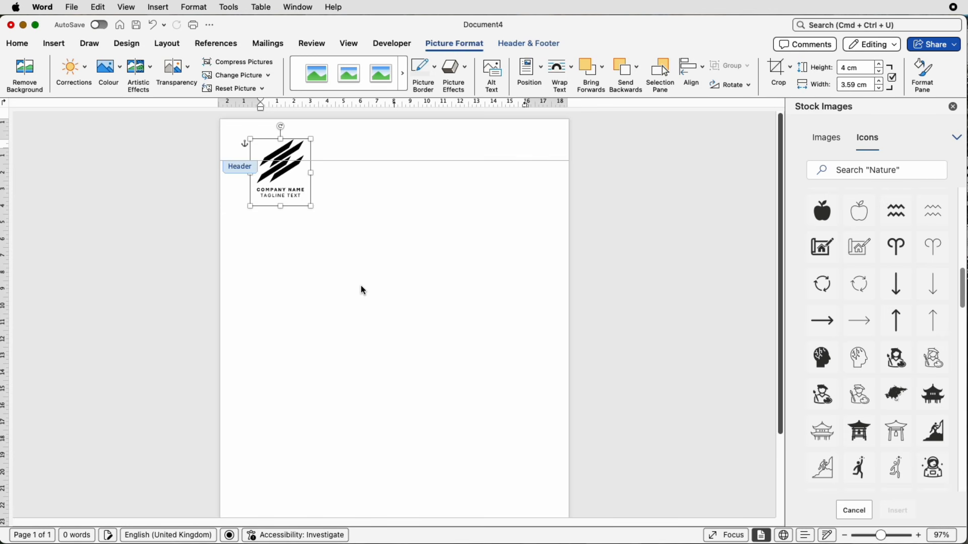
double_click(399, 292)
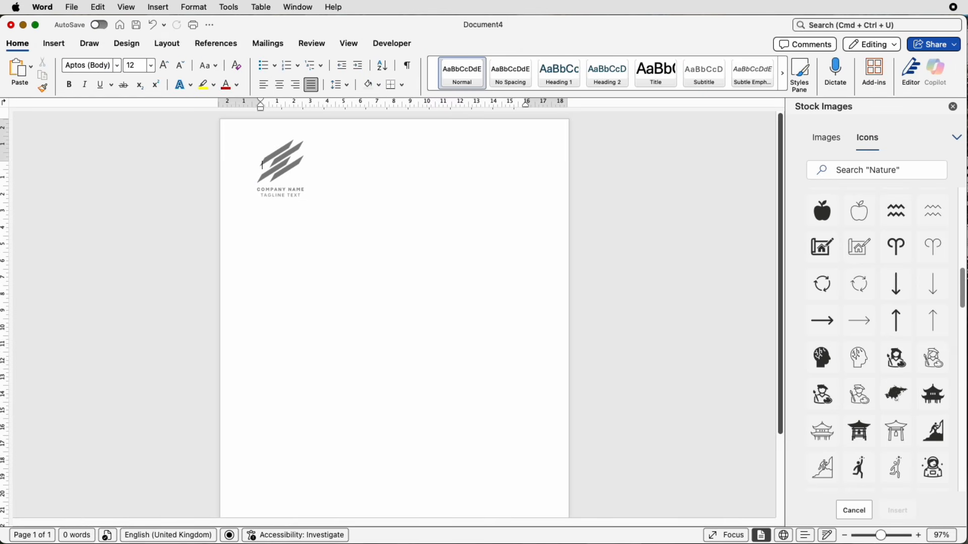
Insert a blank page to check whether the header logo repeats on it, and undo the insertion
click(871, 536)
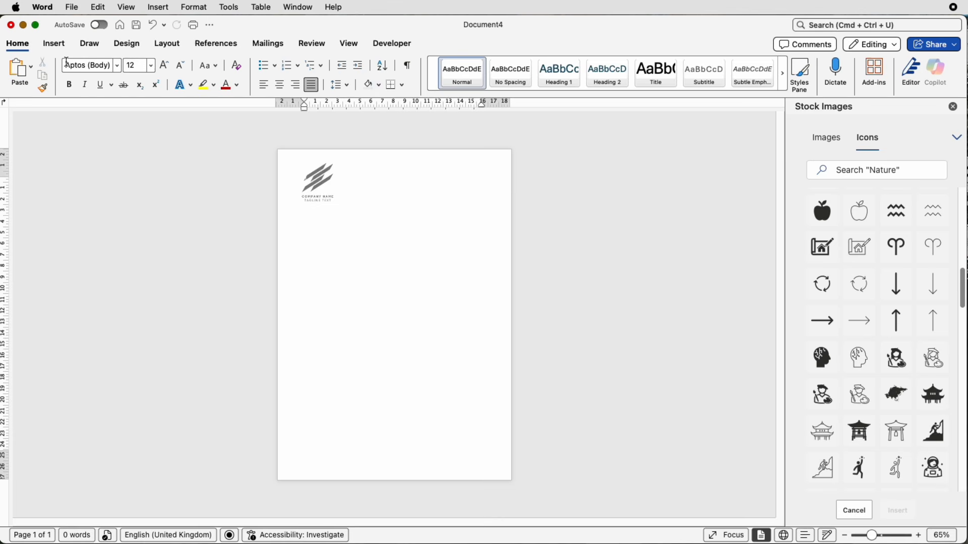
click(54, 44)
click(70, 73)
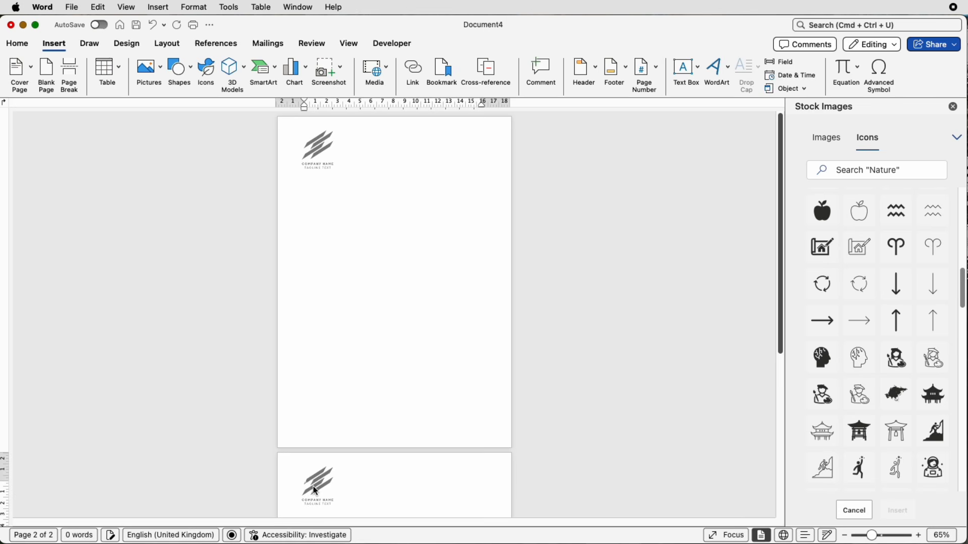
key(super+z)
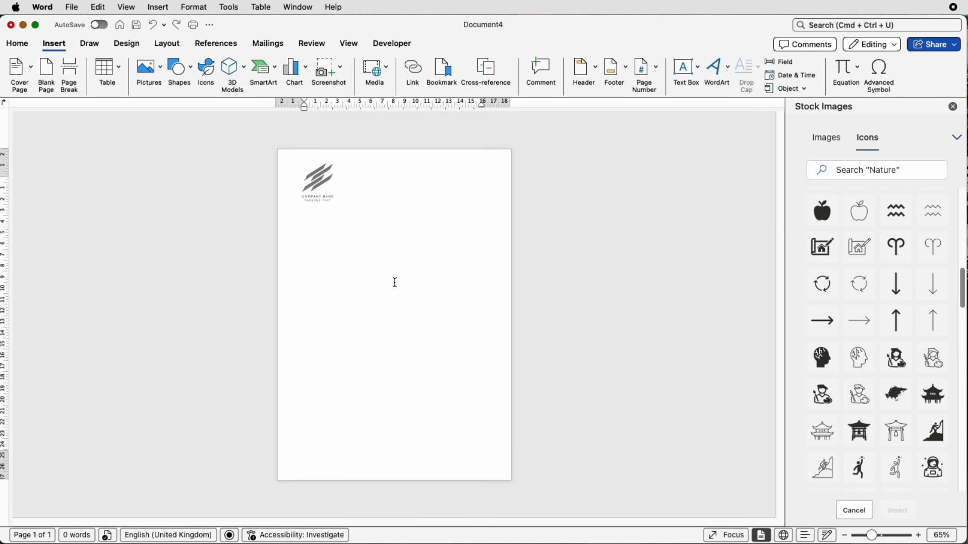